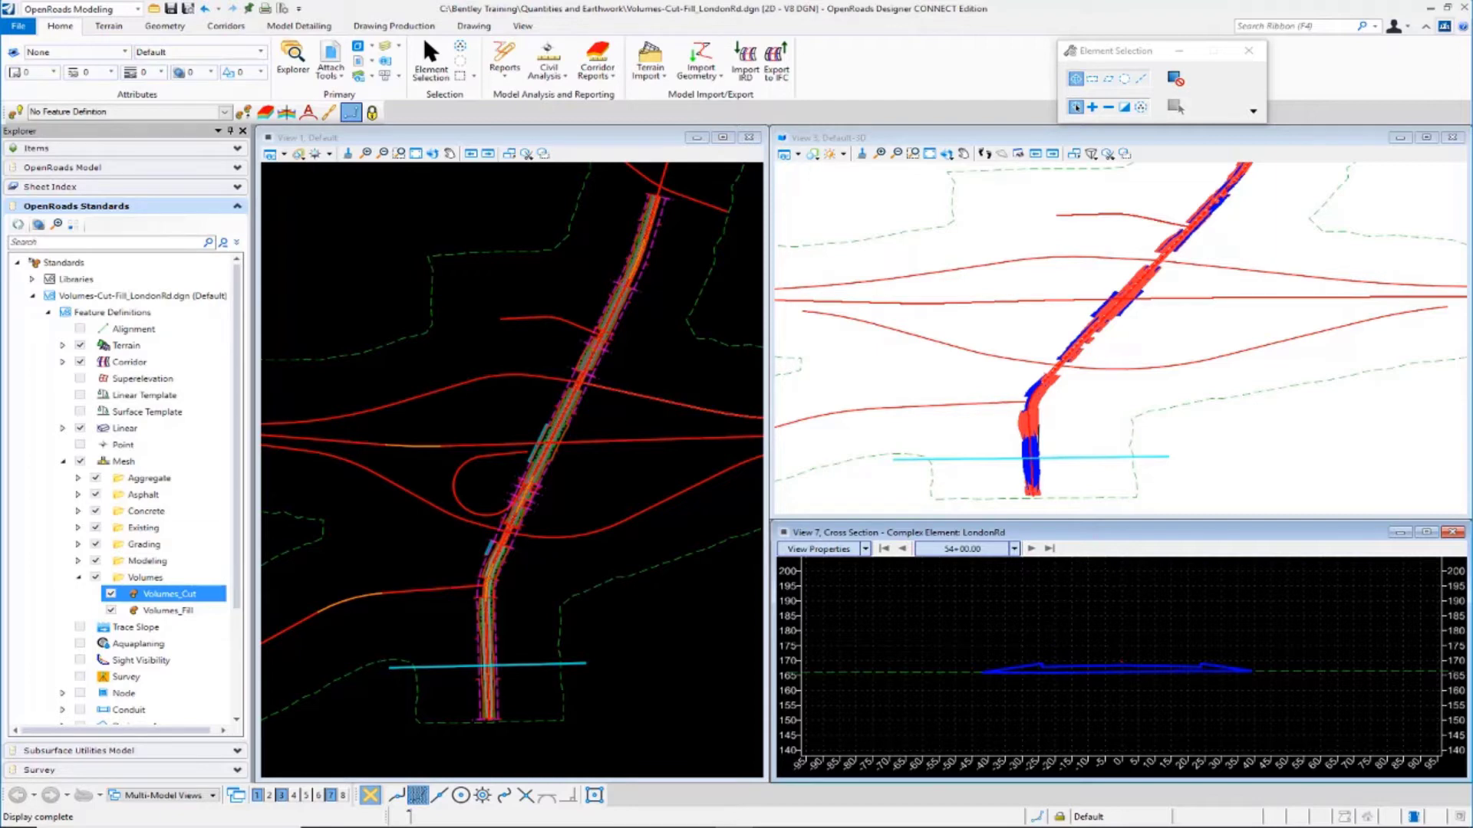
Open the design file Exist_Pavt.dgn from the Quantities and Earthwork folder
left_click(382, 153)
left_click(154, 9)
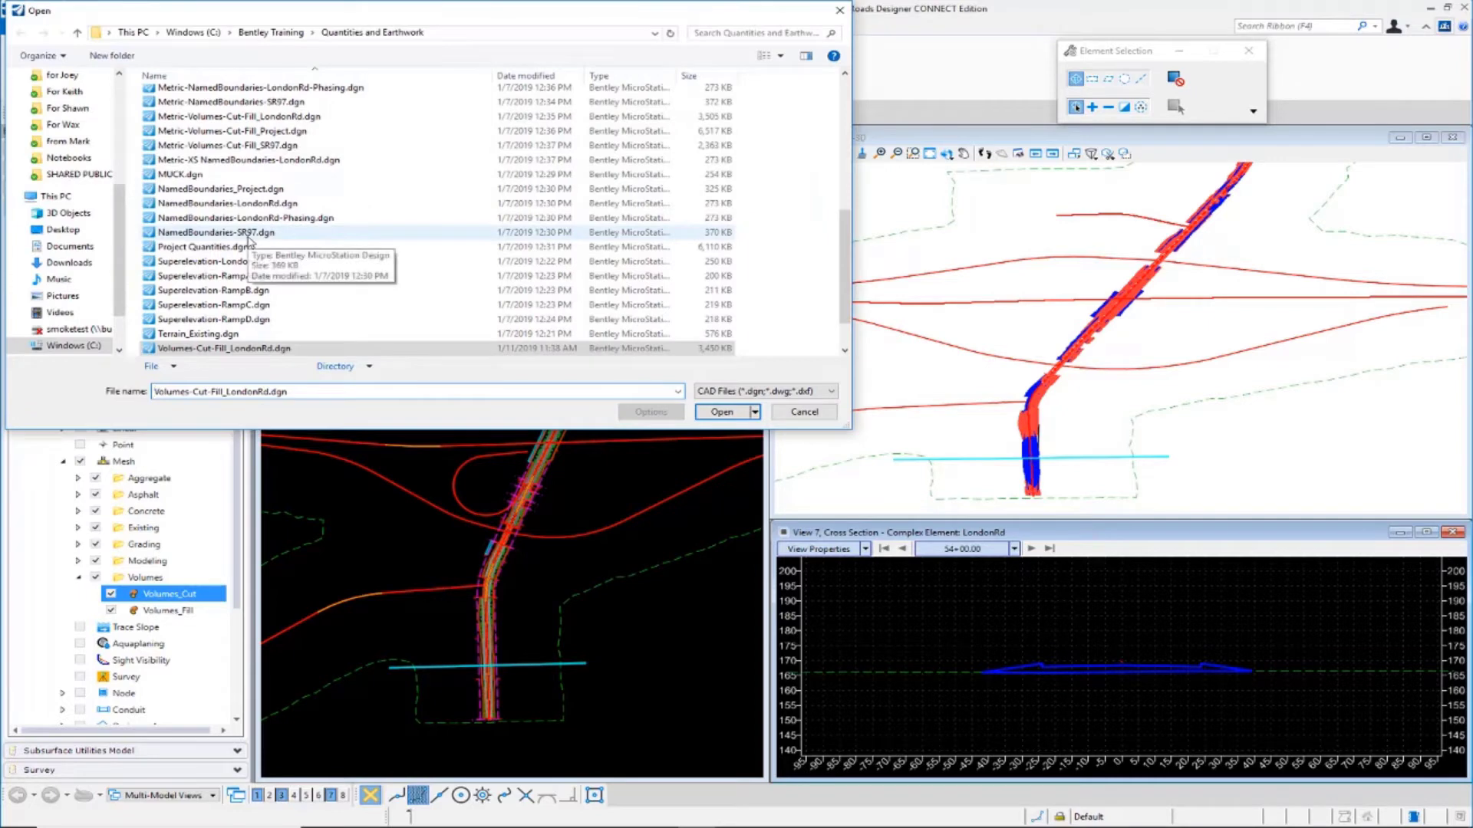
scroll(255, 277, "up", 4)
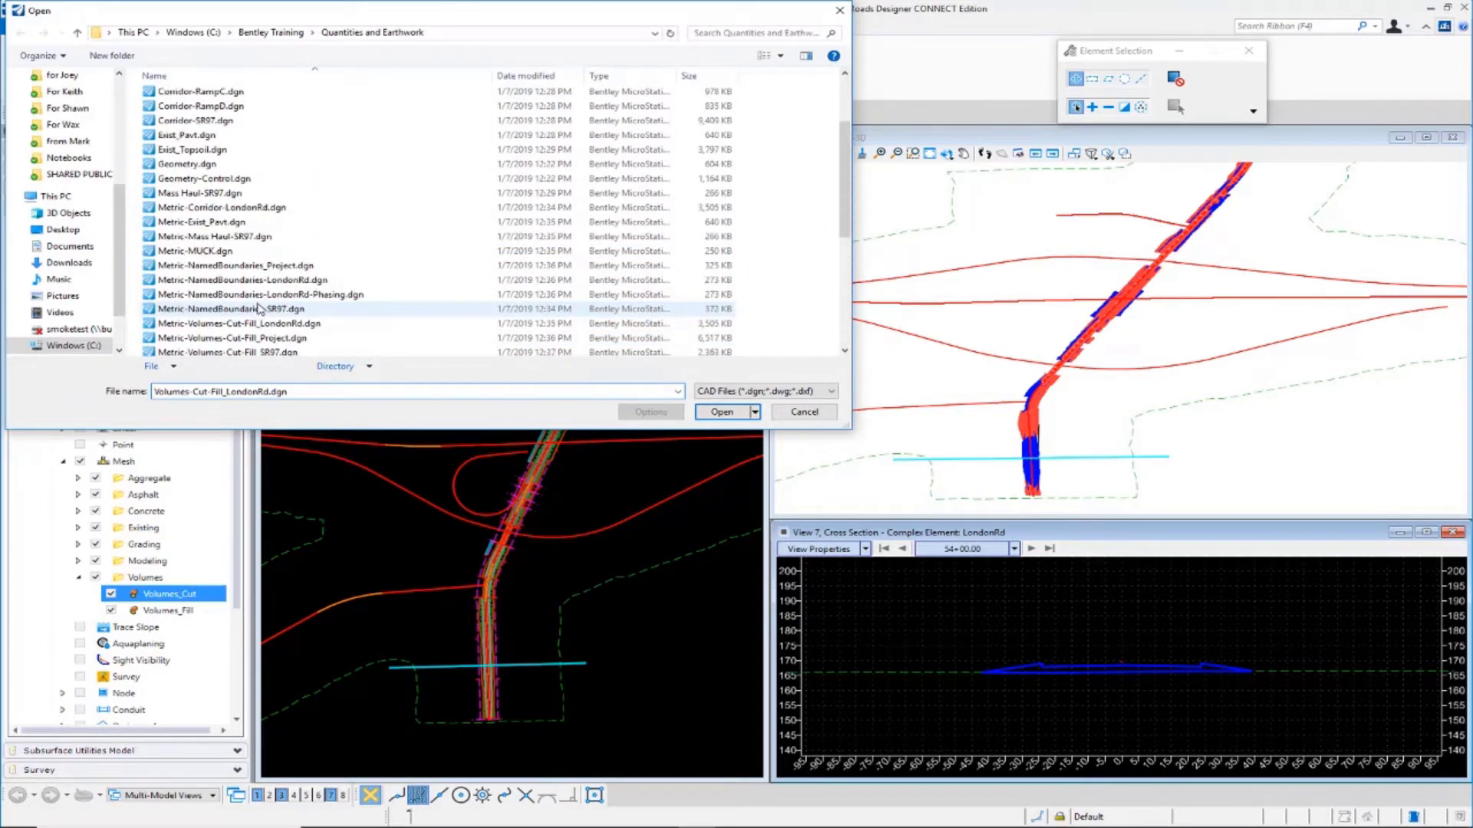
scroll(192, 146, "up", 1)
left_click(186, 135)
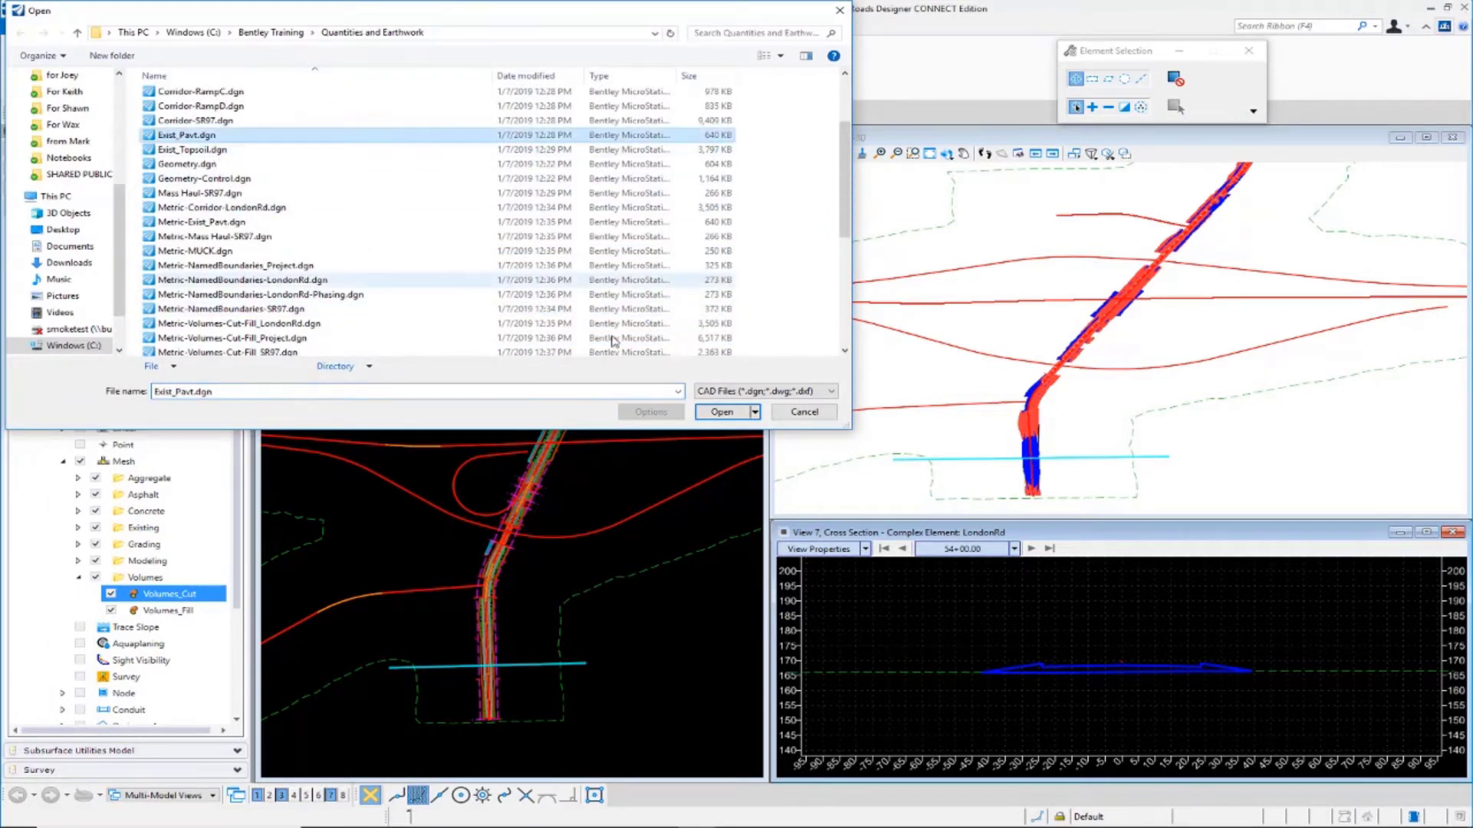
left_click(724, 412)
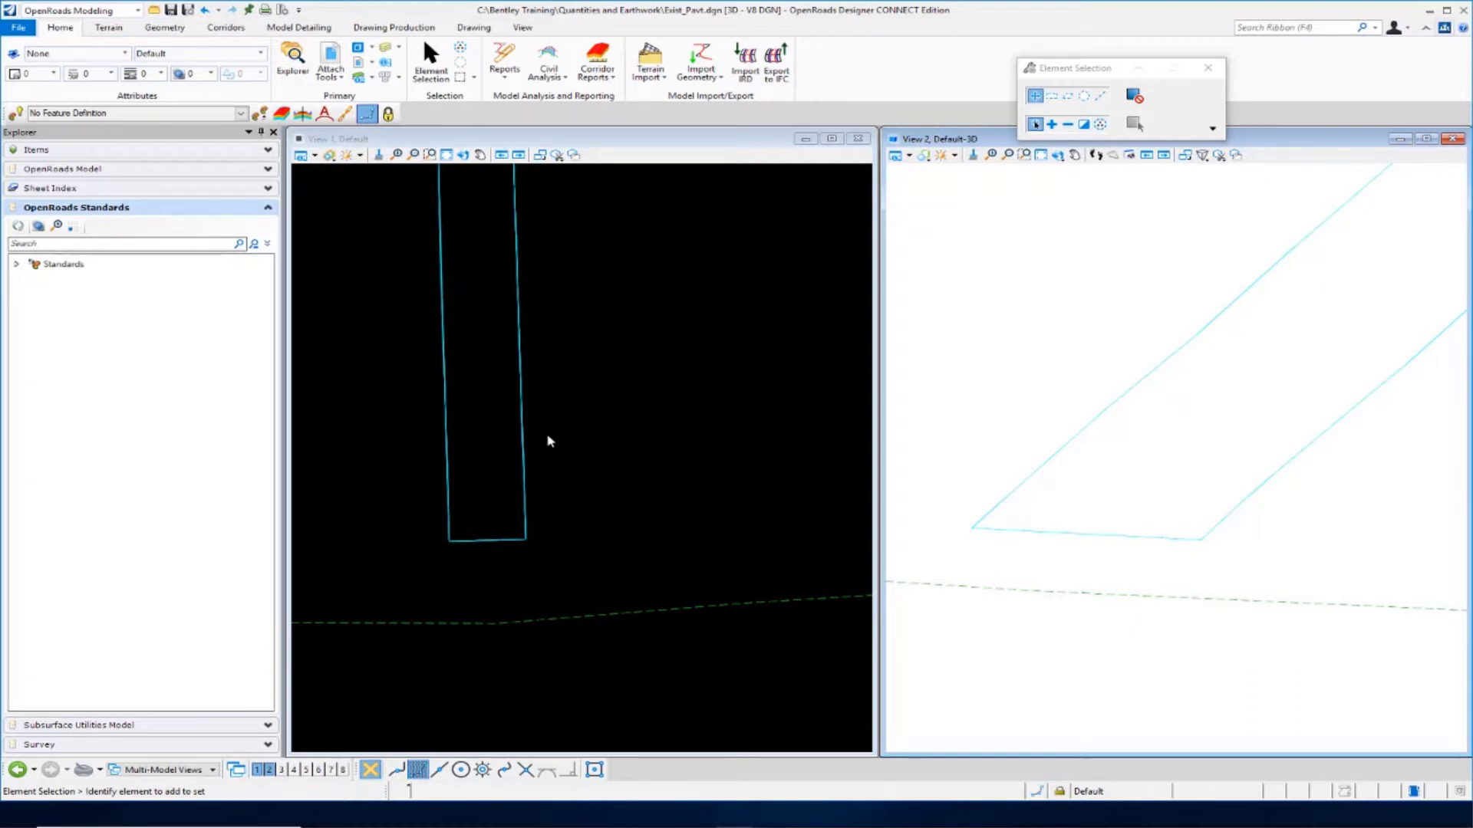
Apply the Existing Pavement surface template to the existing pavement terrain model, without an external clip boundary
scroll(526, 504, "down", 4)
scroll(526, 506, "down", 2)
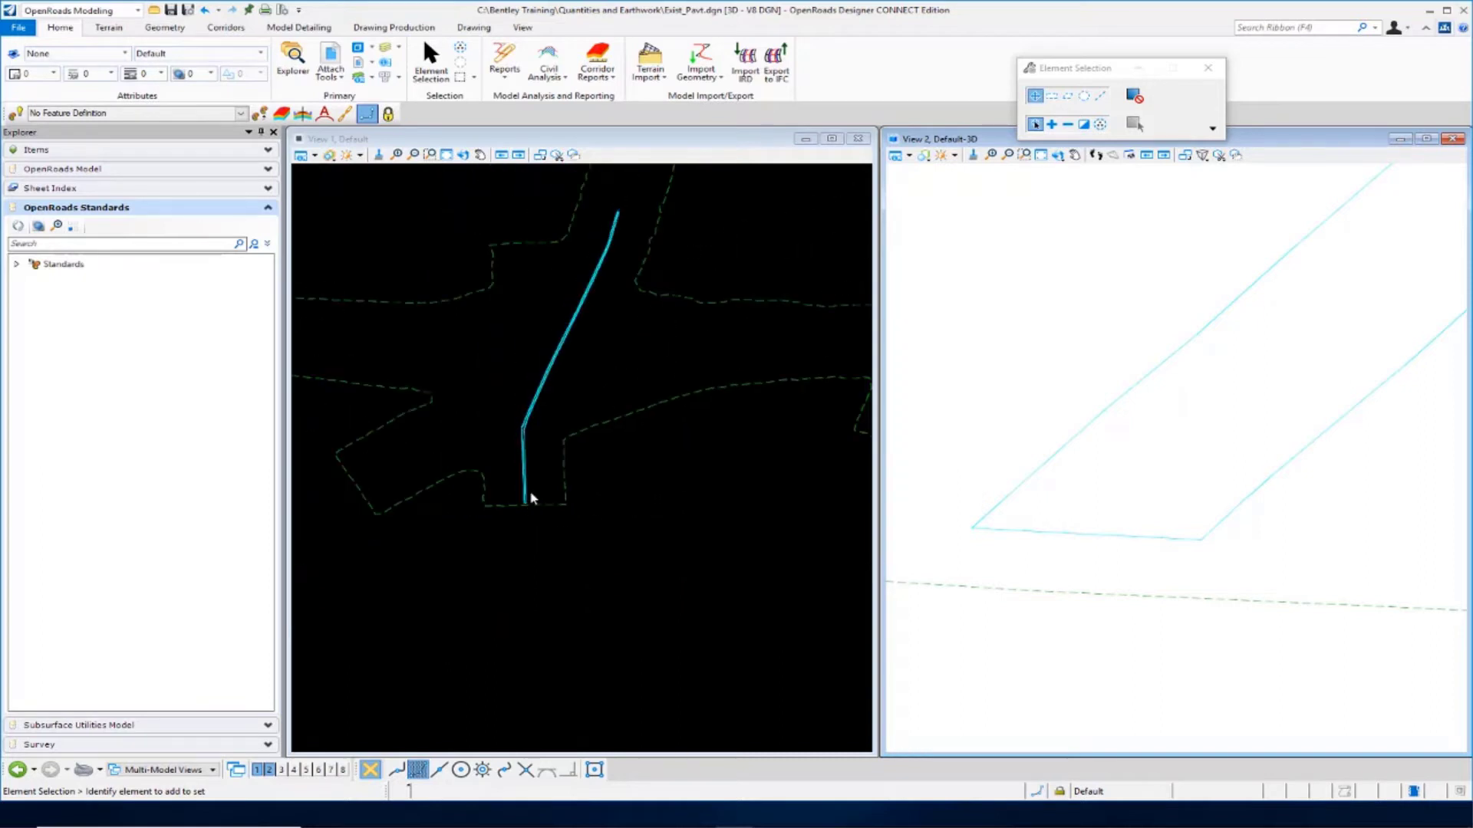
scroll(624, 344, "up", 2)
left_click(602, 352)
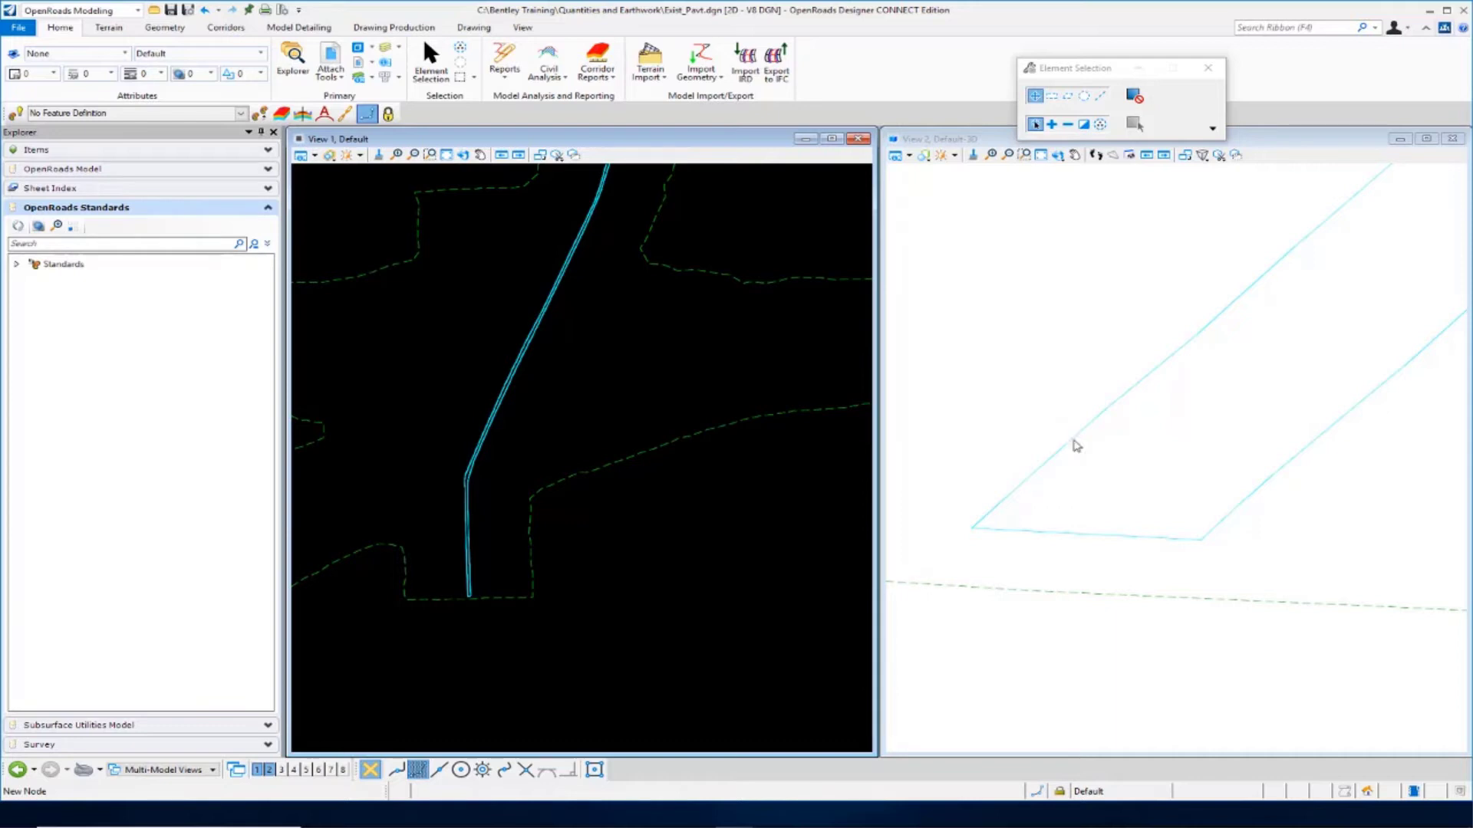
left_click(310, 29)
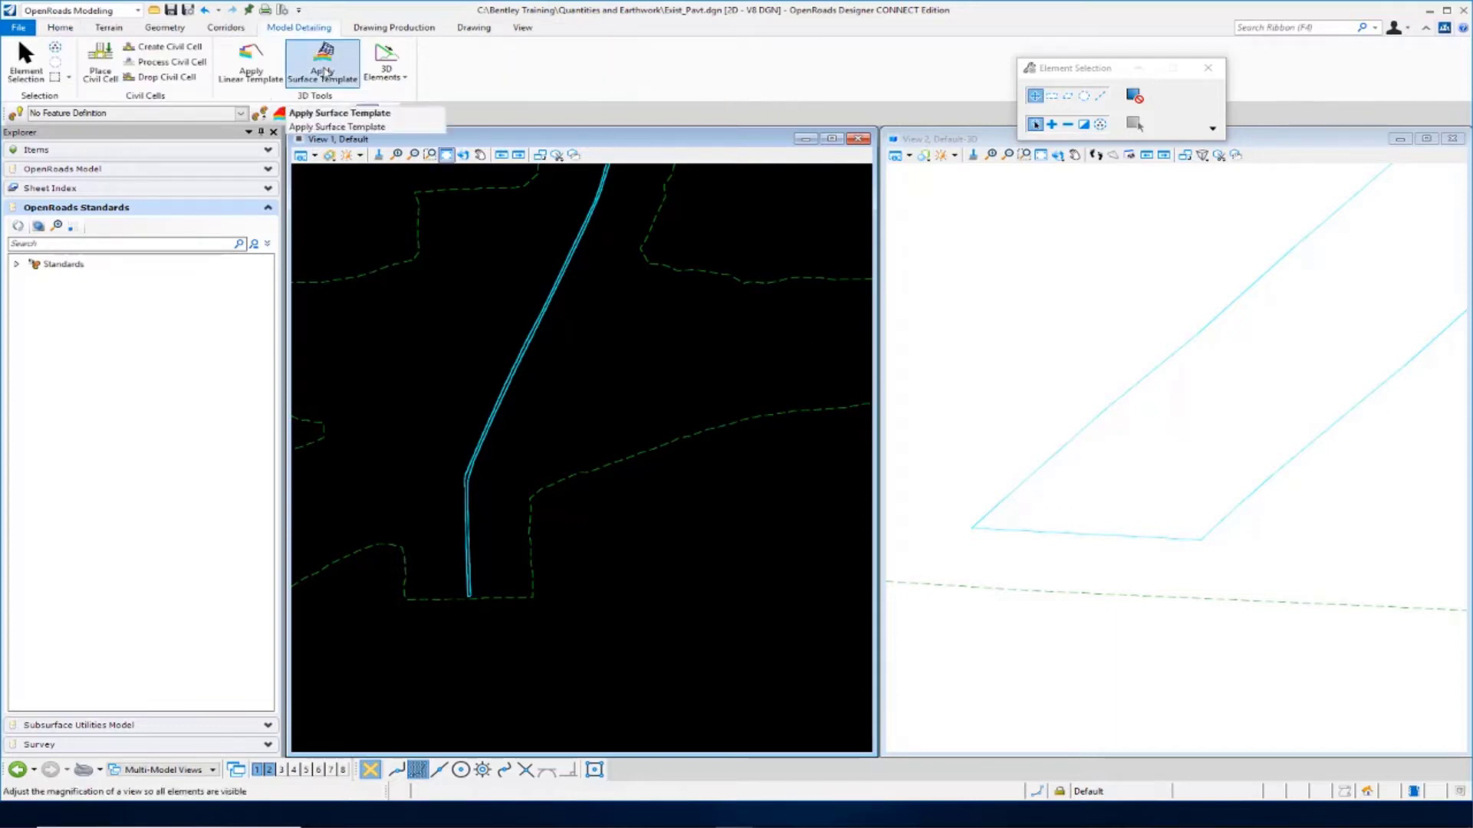
left_click(323, 71)
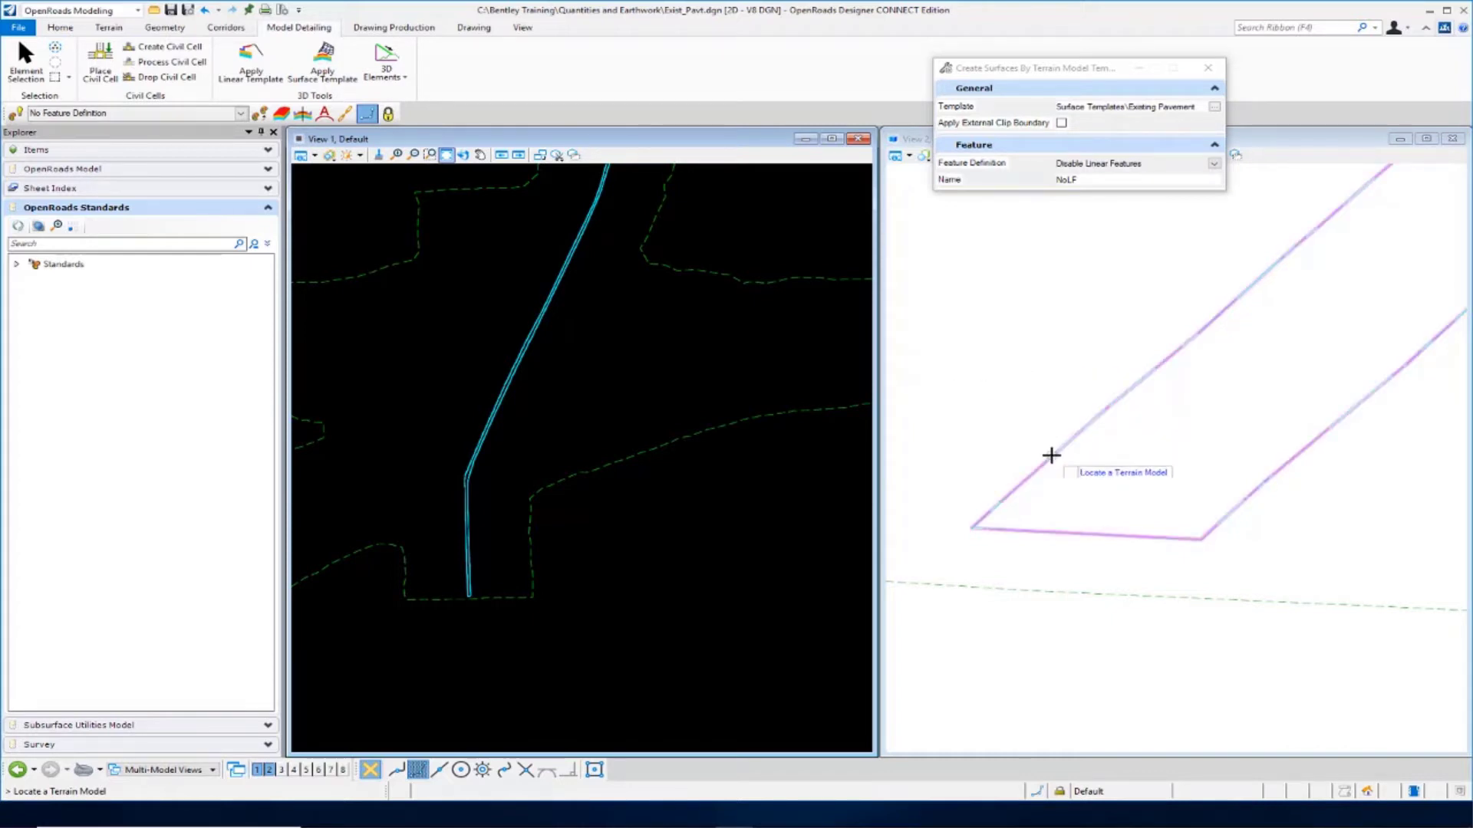
left_click(1050, 455)
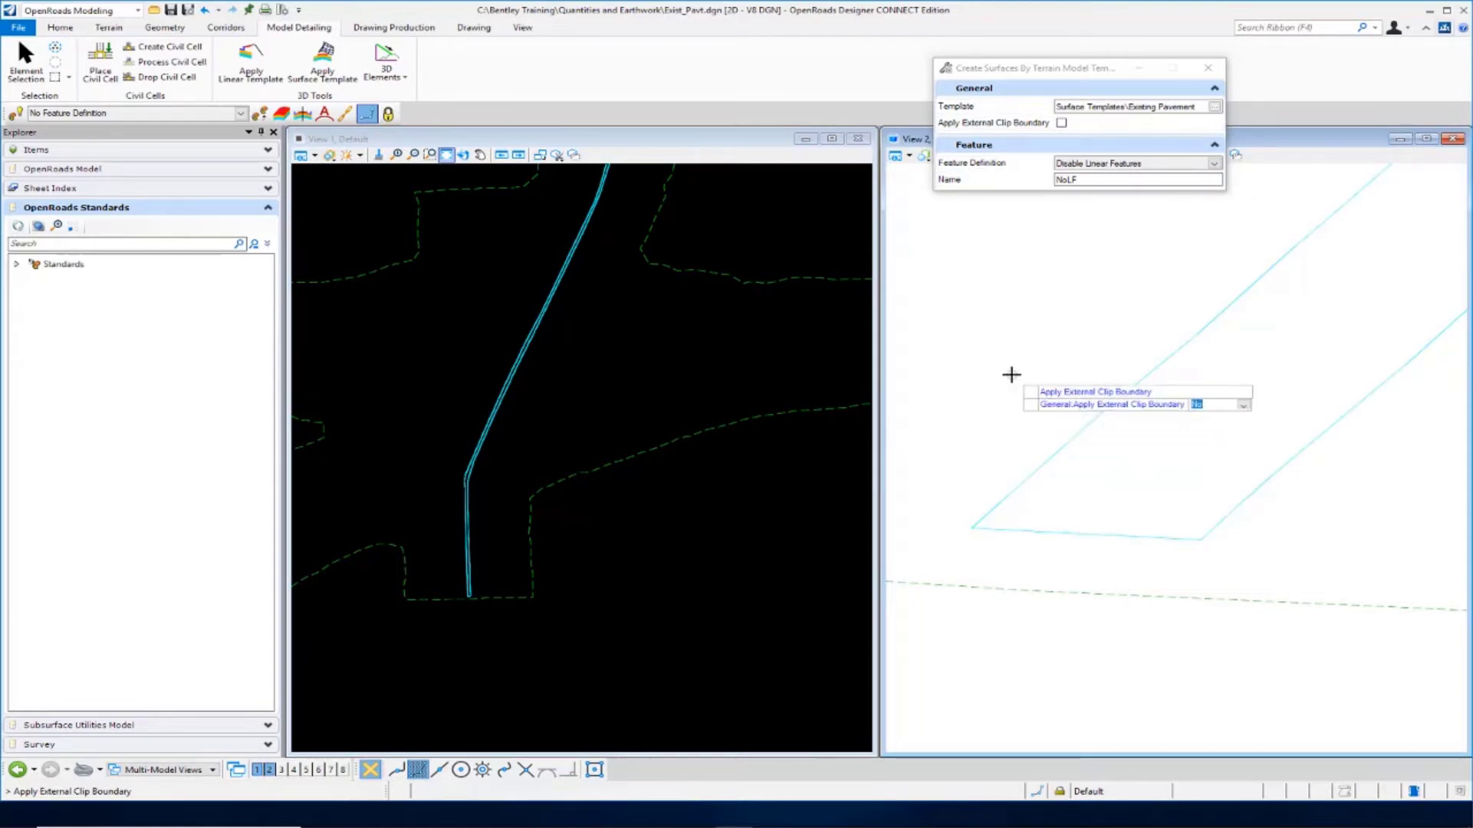
left_click(1011, 374)
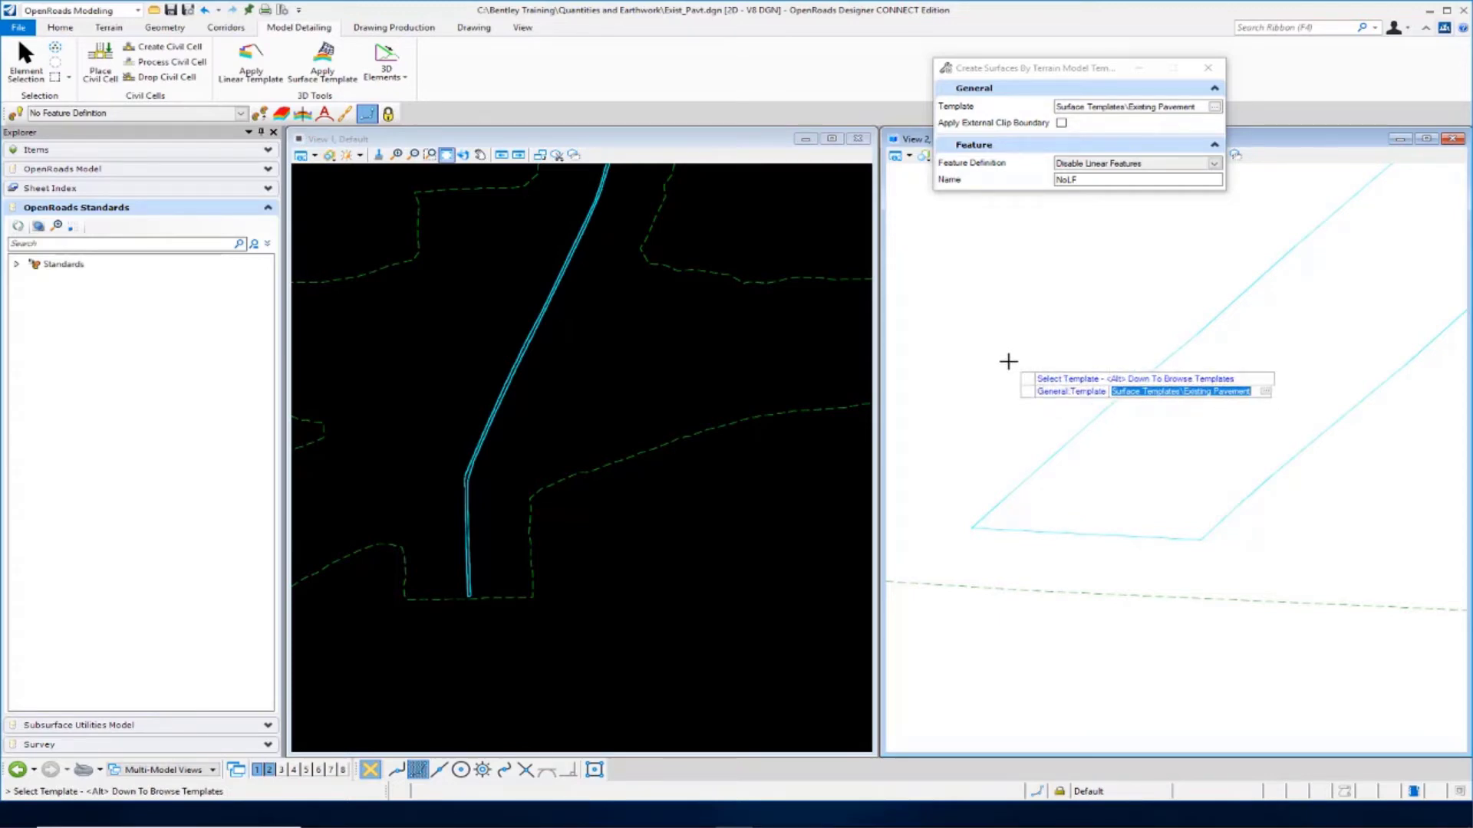
key("alt+Down")
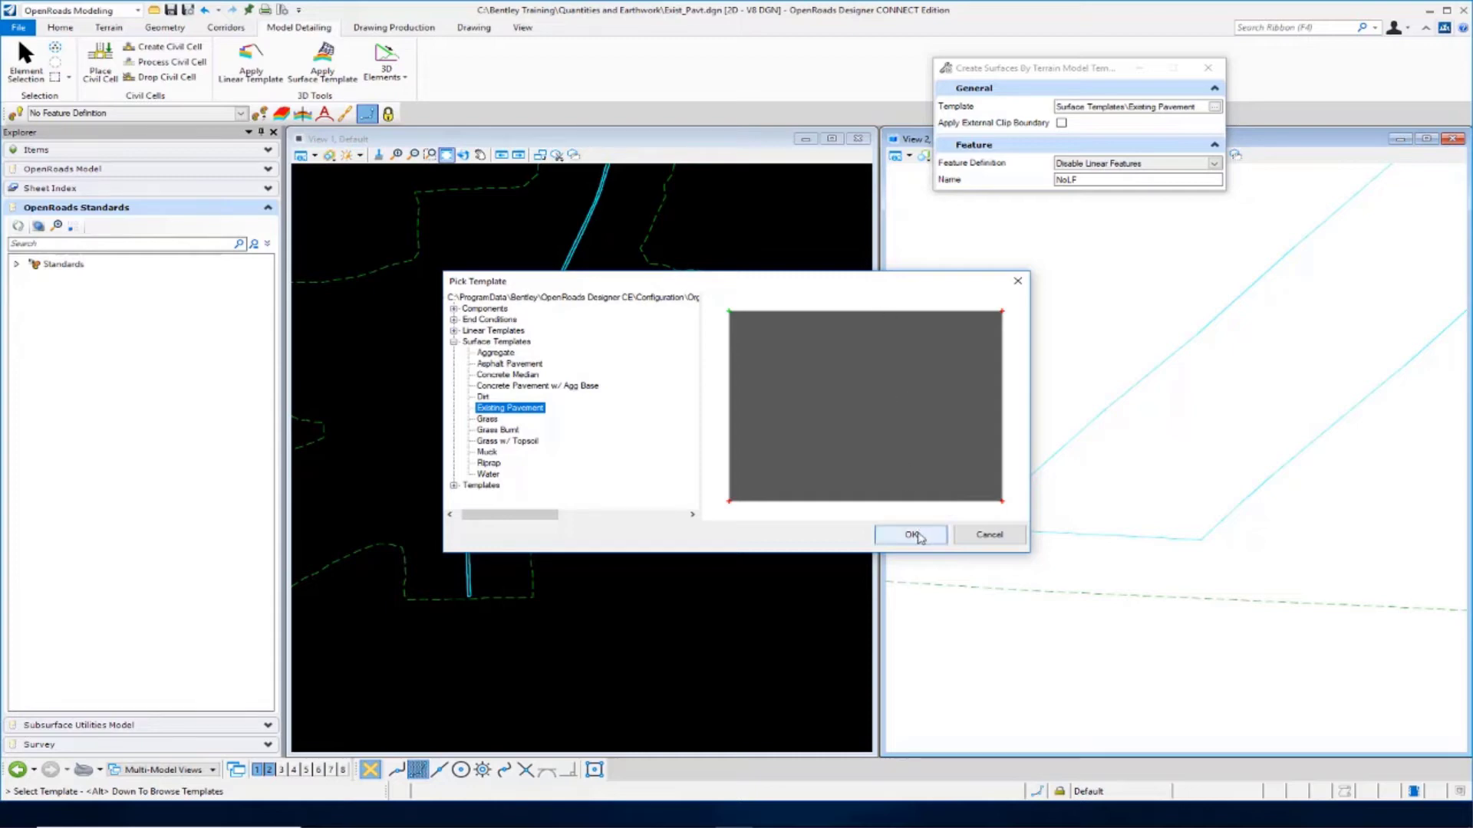
left_click(918, 536)
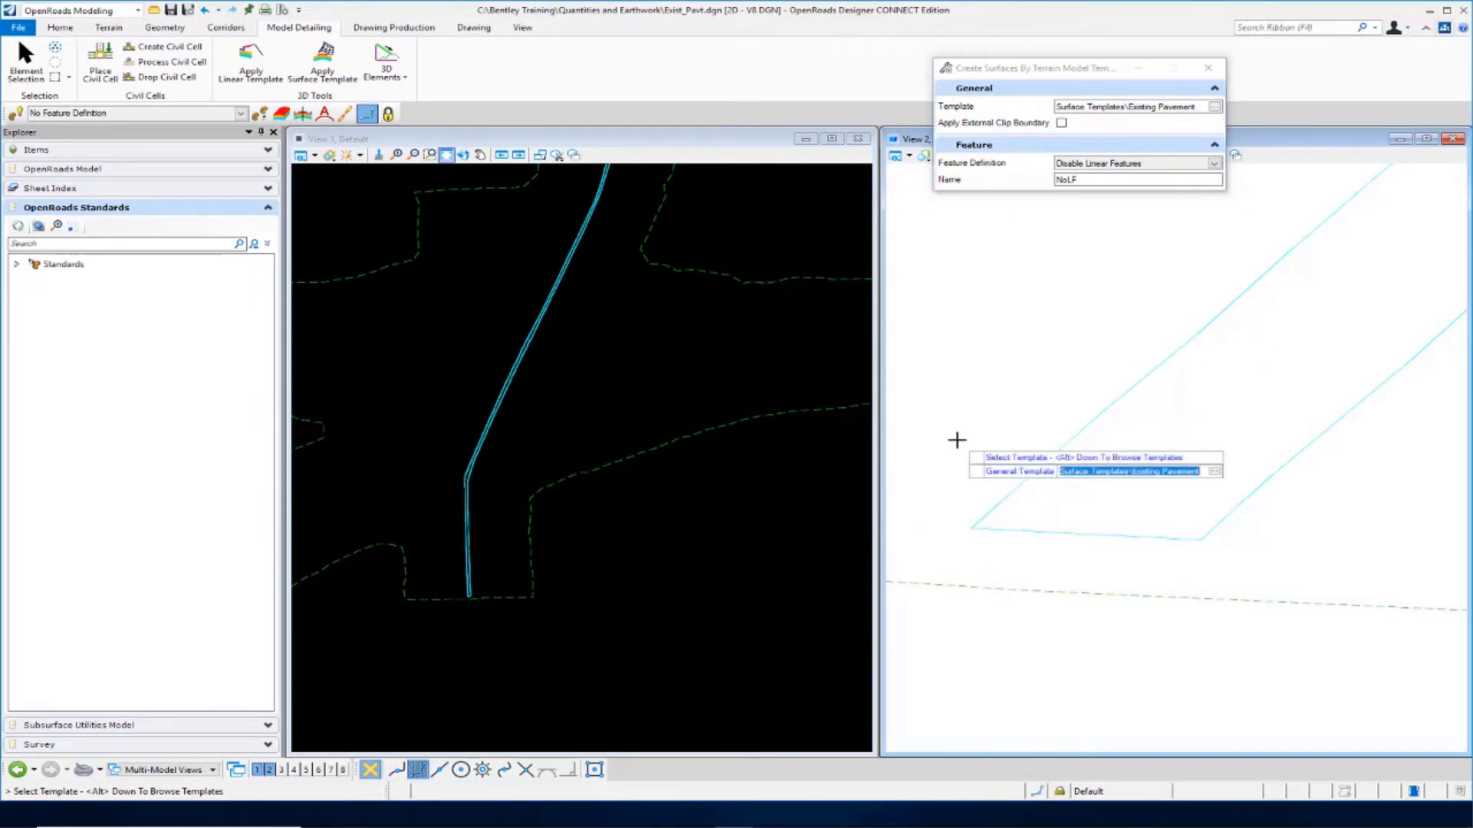
left_click(970, 349)
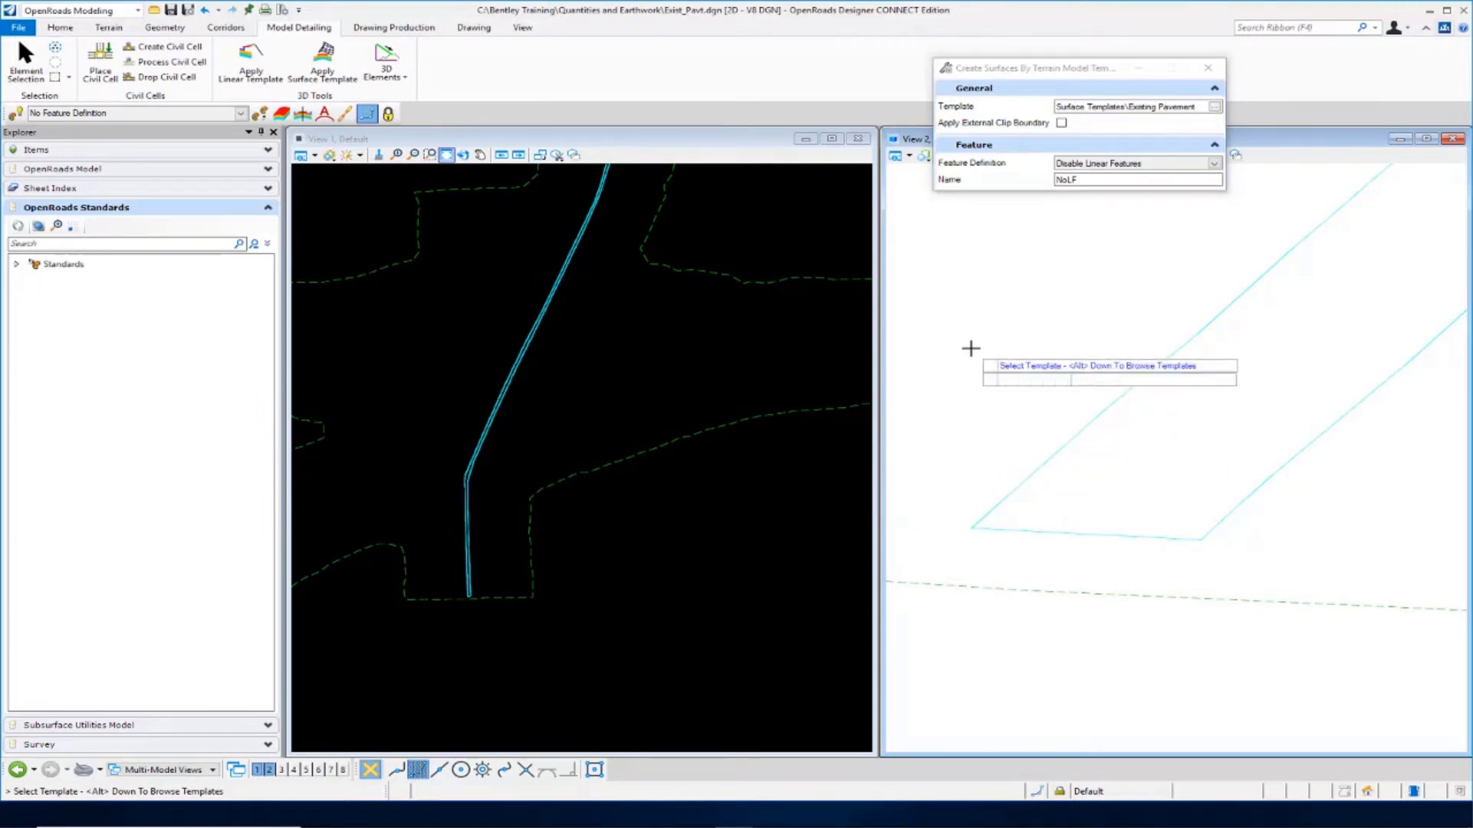
left_click(970, 348)
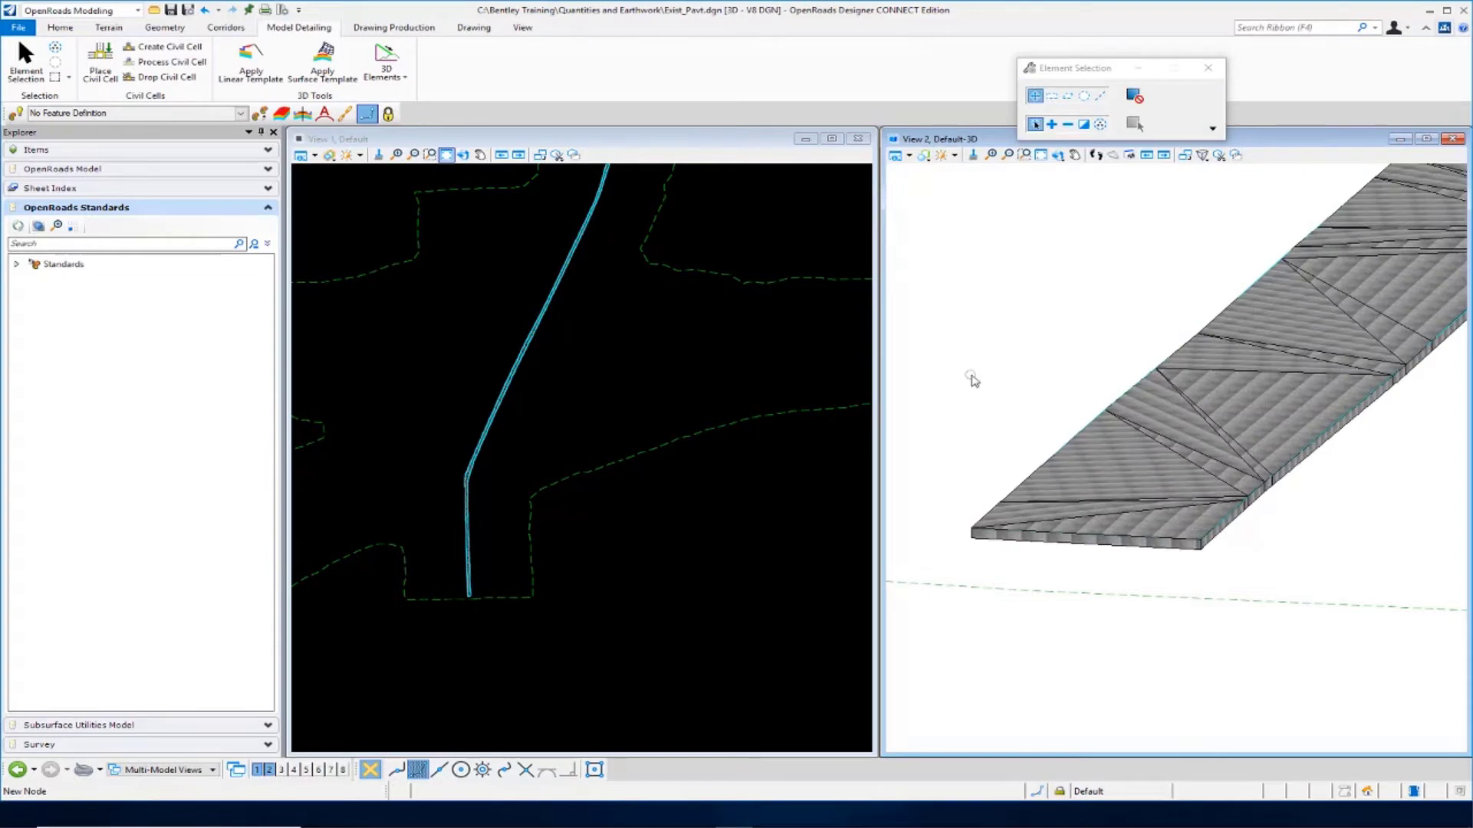
Show the properties of the TC_Existing Pavt mesh feature definition in the Exist_Pavt.dgn standards
scroll(984, 456, "down", 5)
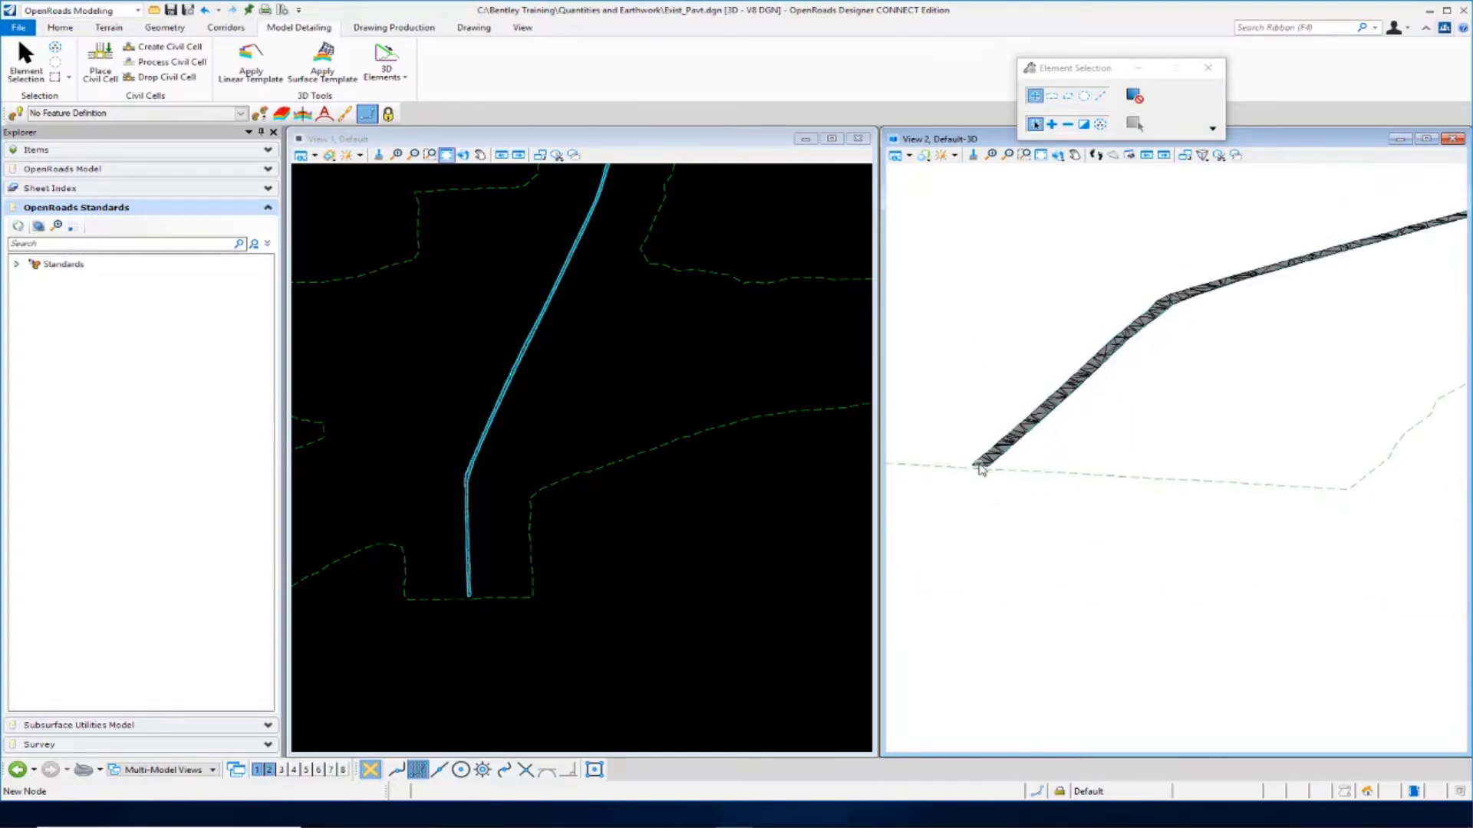
scroll(1045, 378, "up", 3)
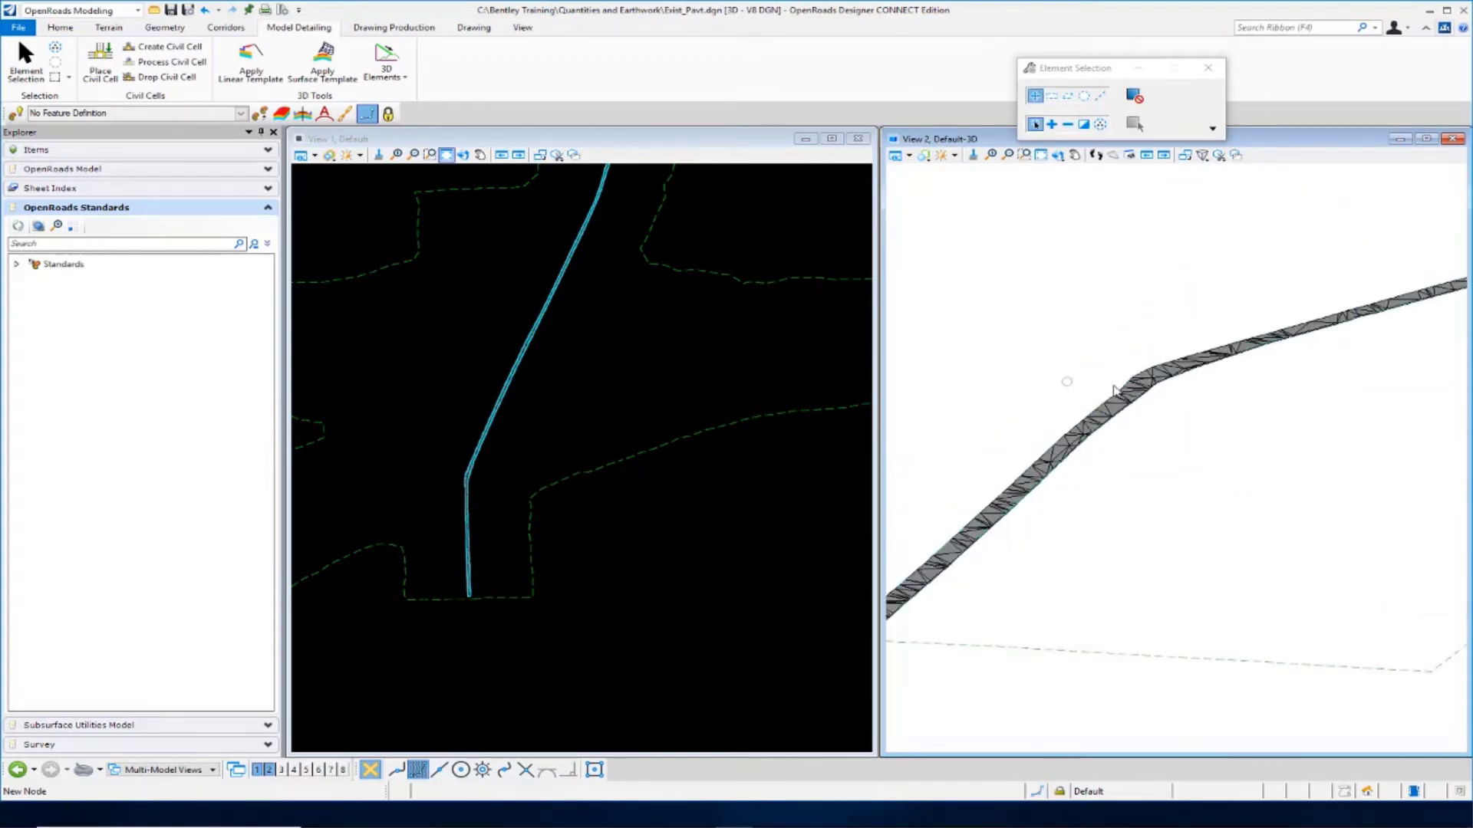
scroll(925, 591, "up", 5)
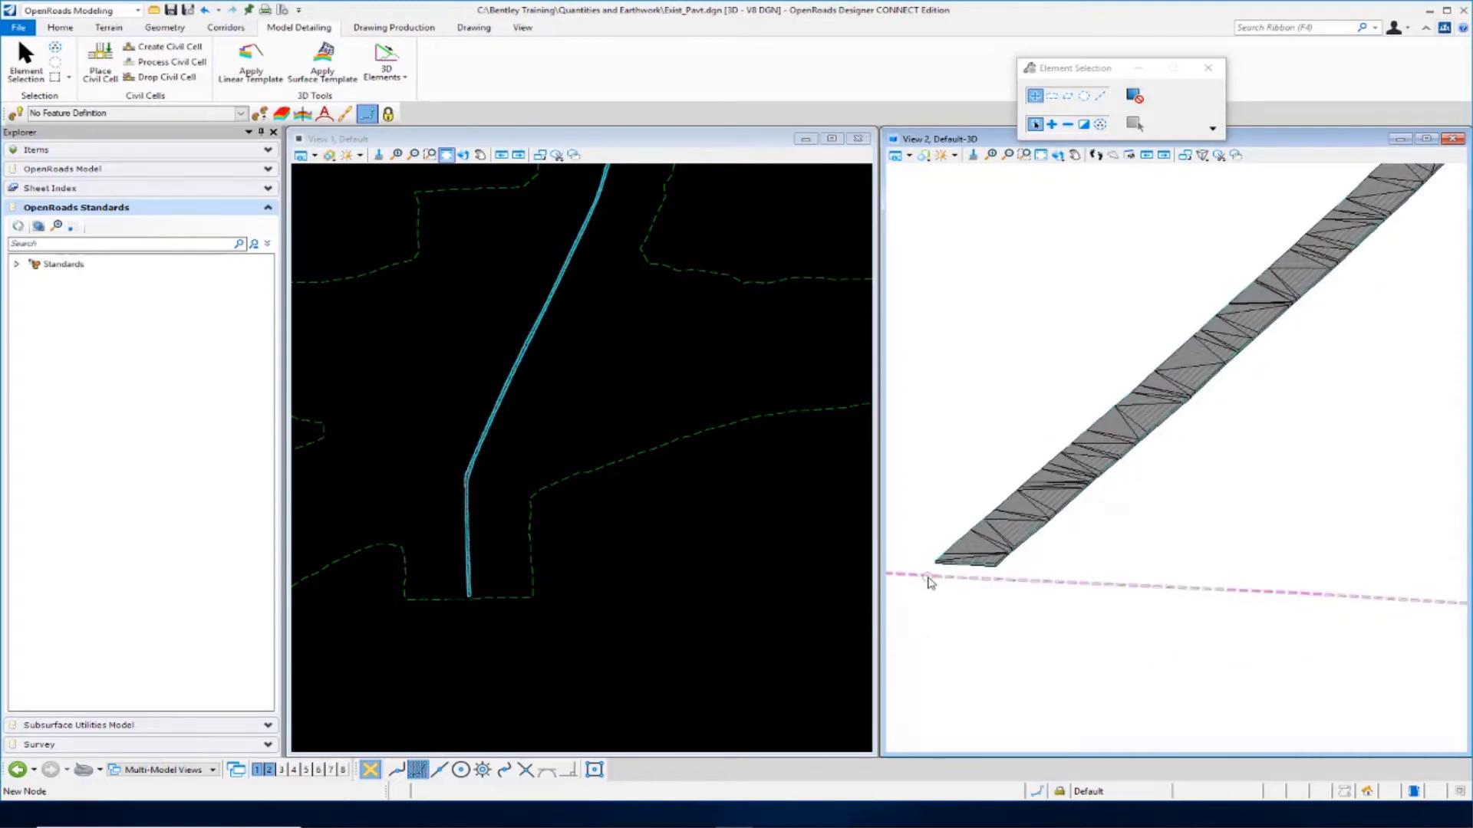
scroll(928, 582, "up", 2)
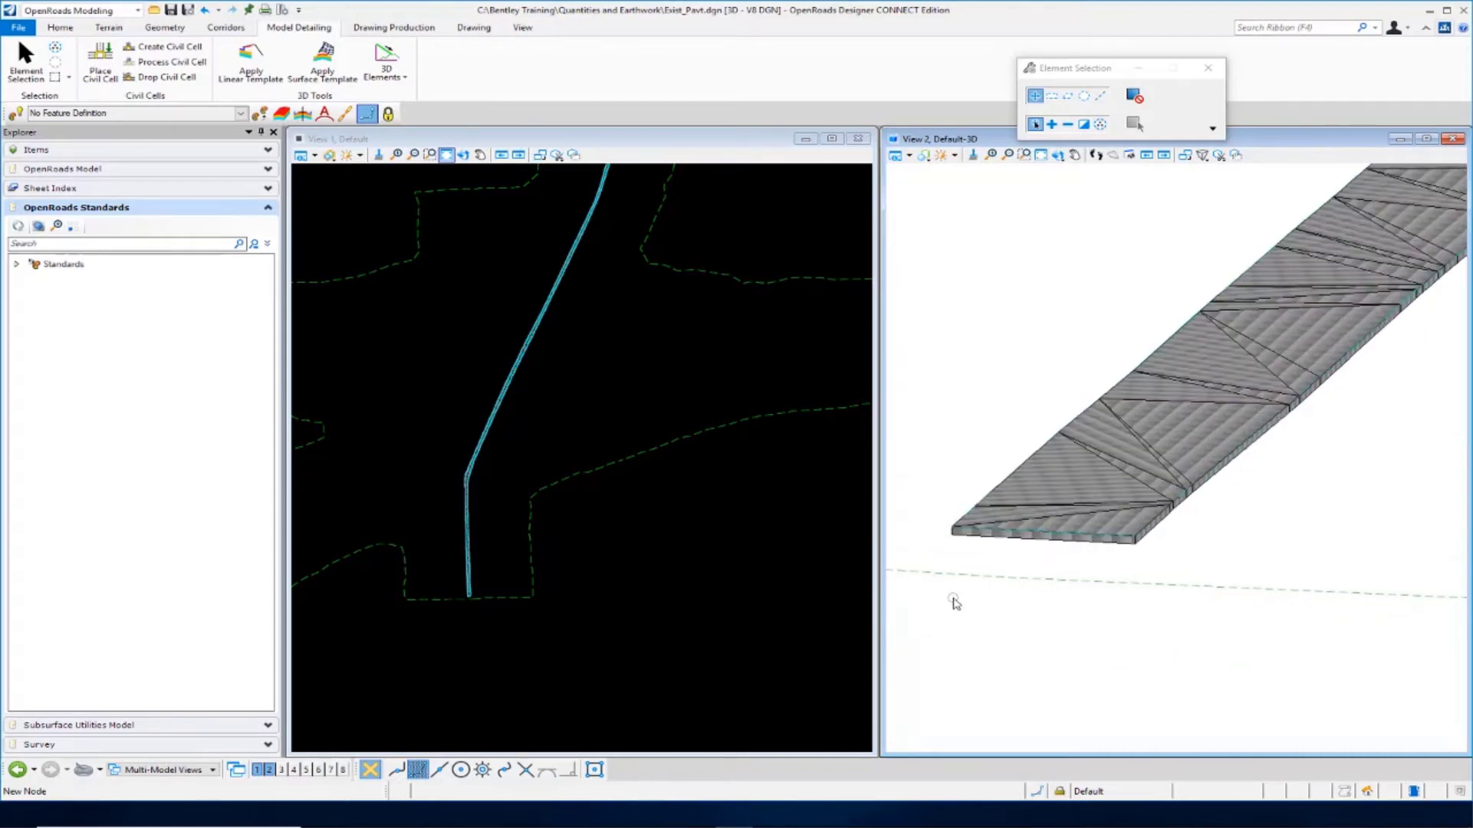
scroll(976, 537, "up", 2)
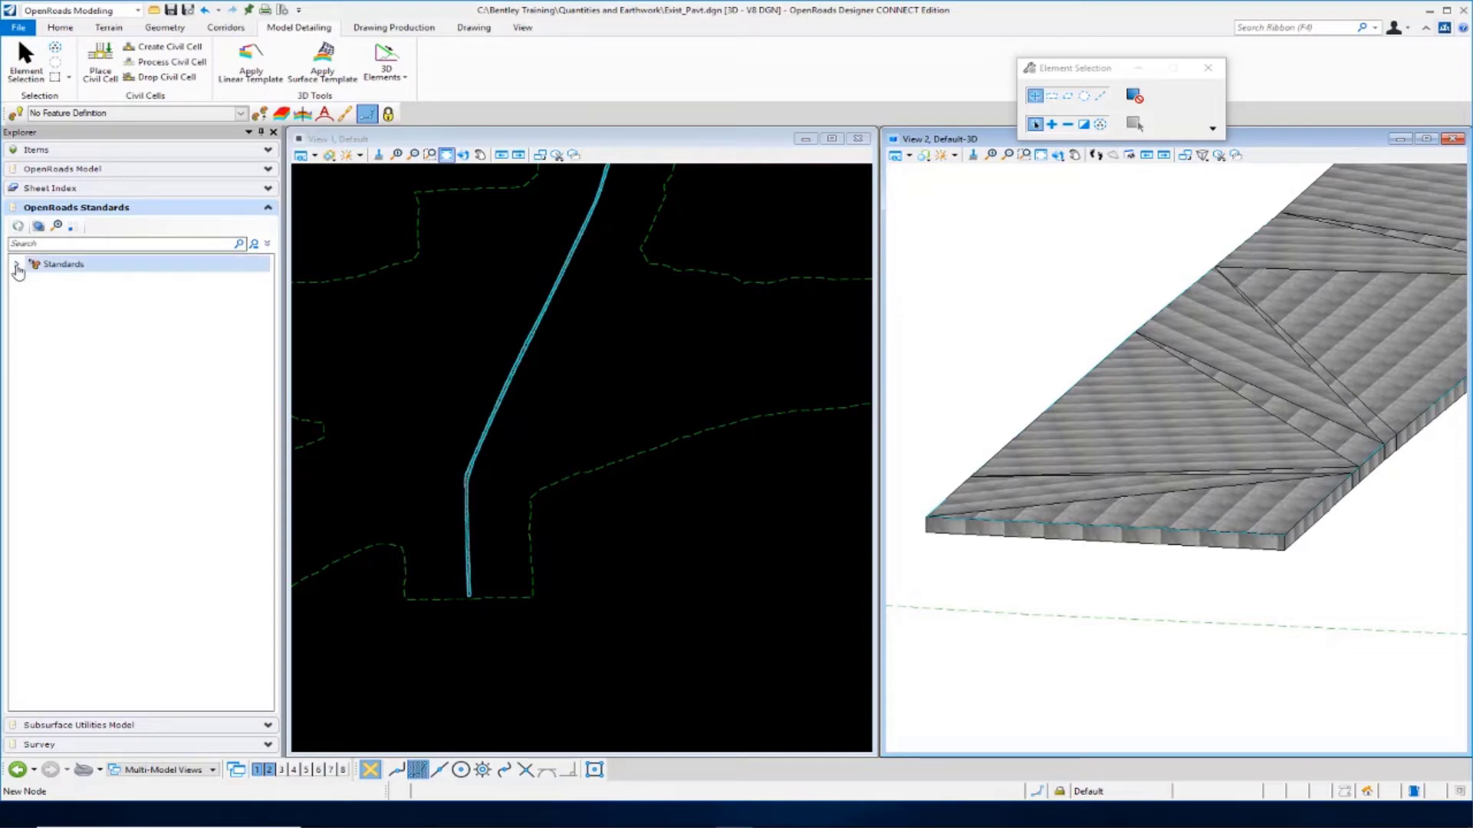
left_click(17, 264)
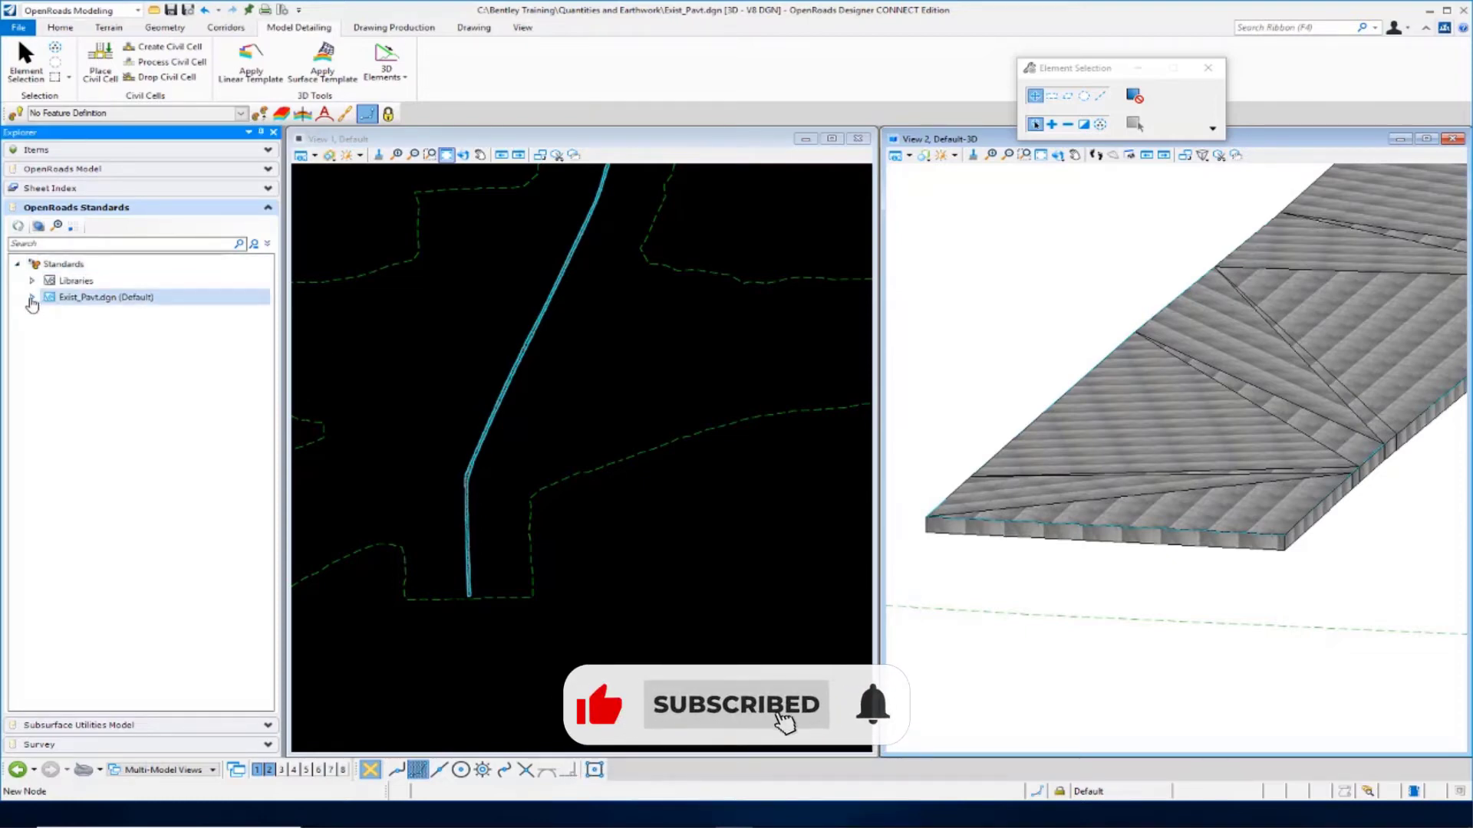
left_click(31, 299)
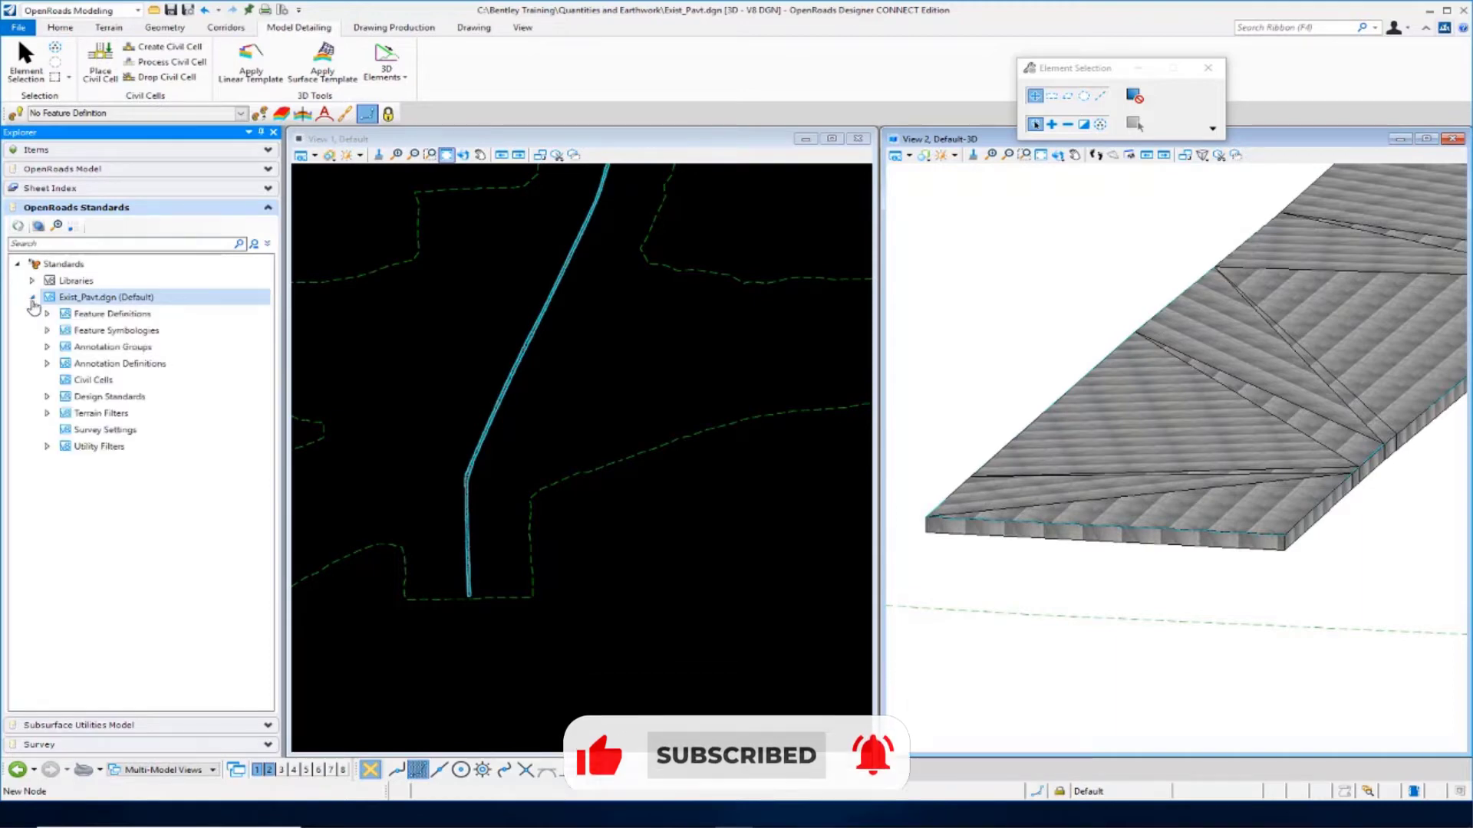
left_click(47, 314)
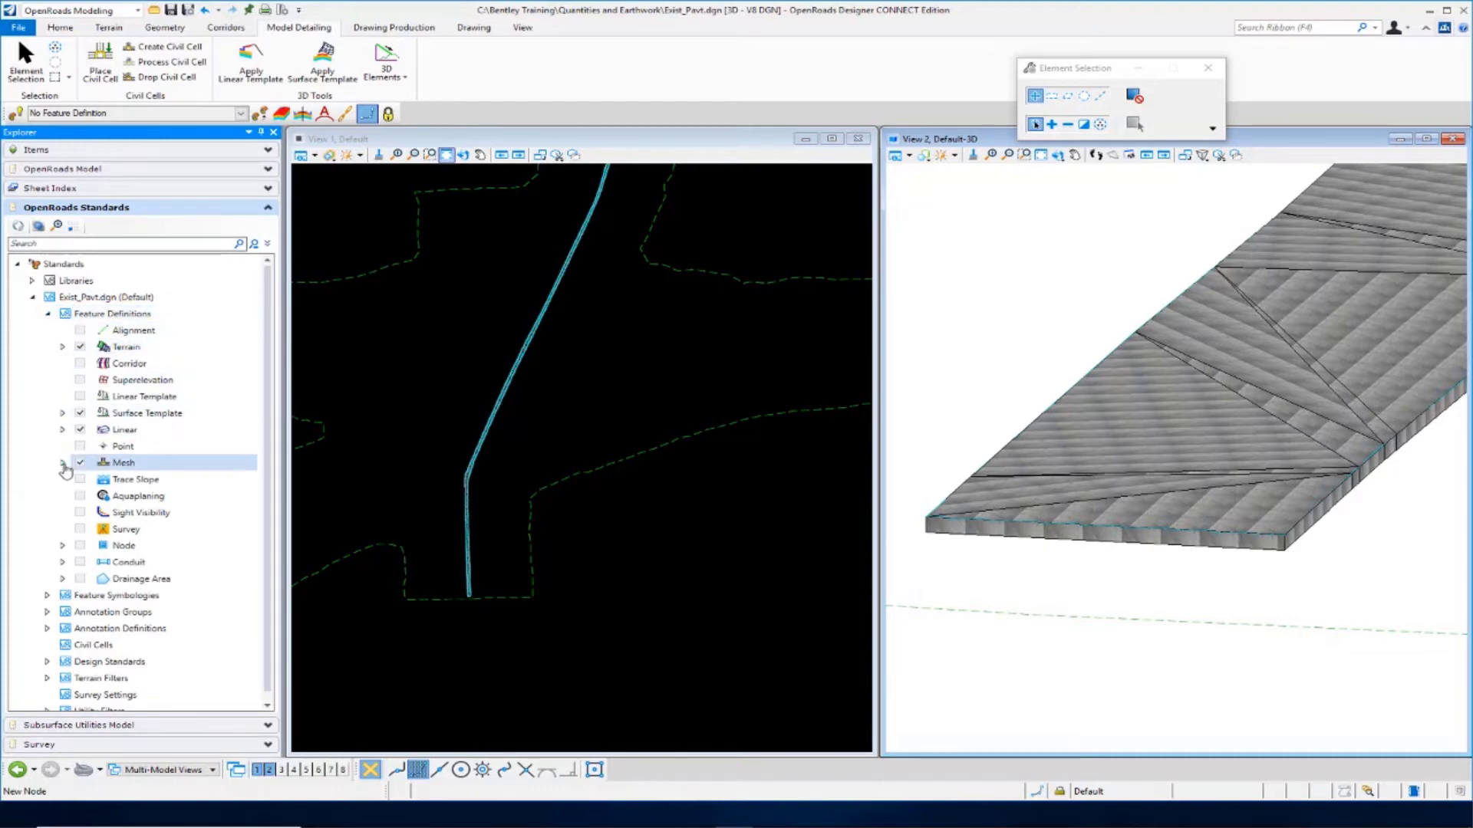
left_click(62, 463)
left_click(79, 480)
left_click(181, 498)
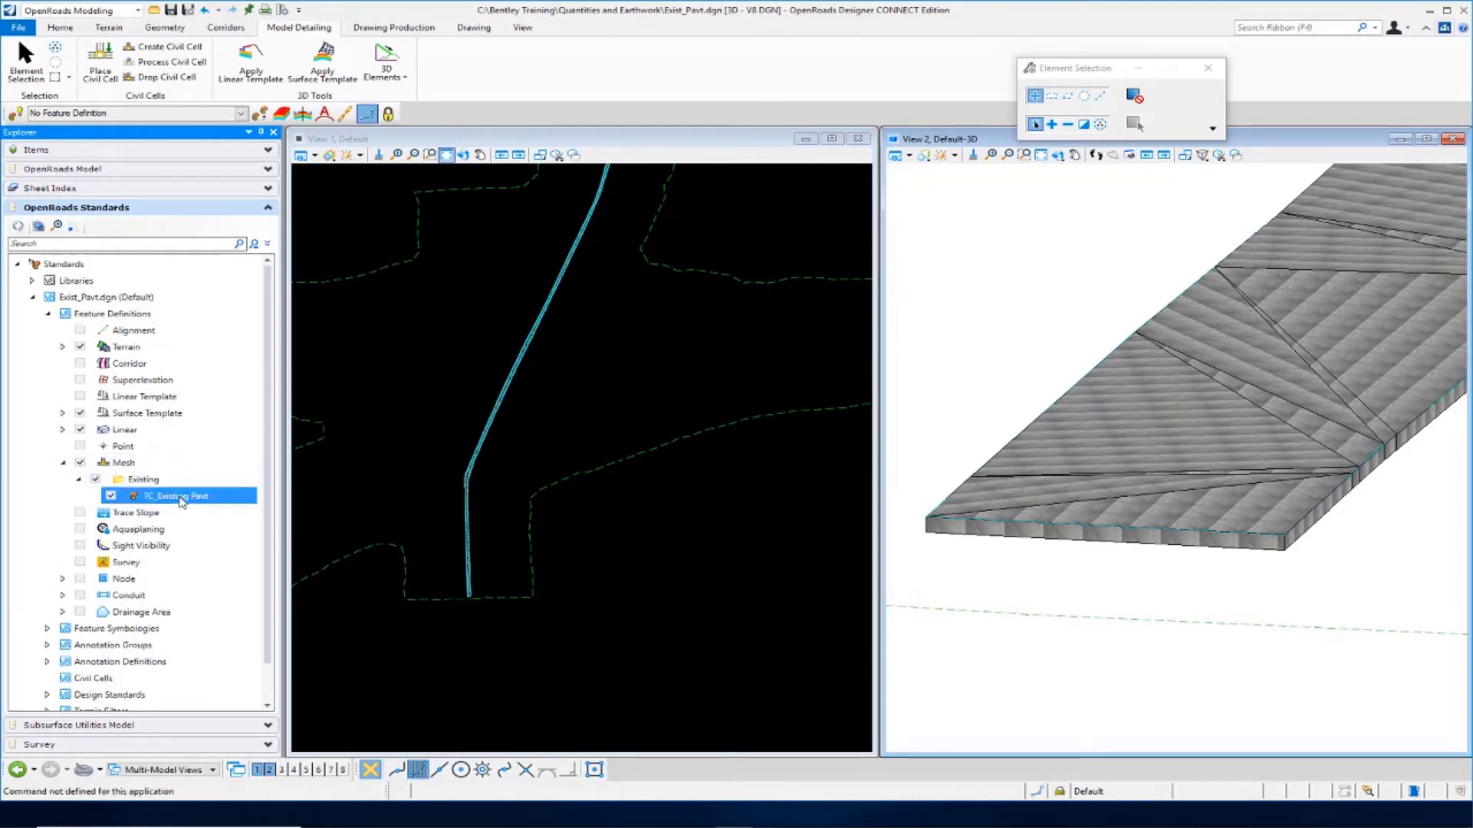
right_click(196, 504)
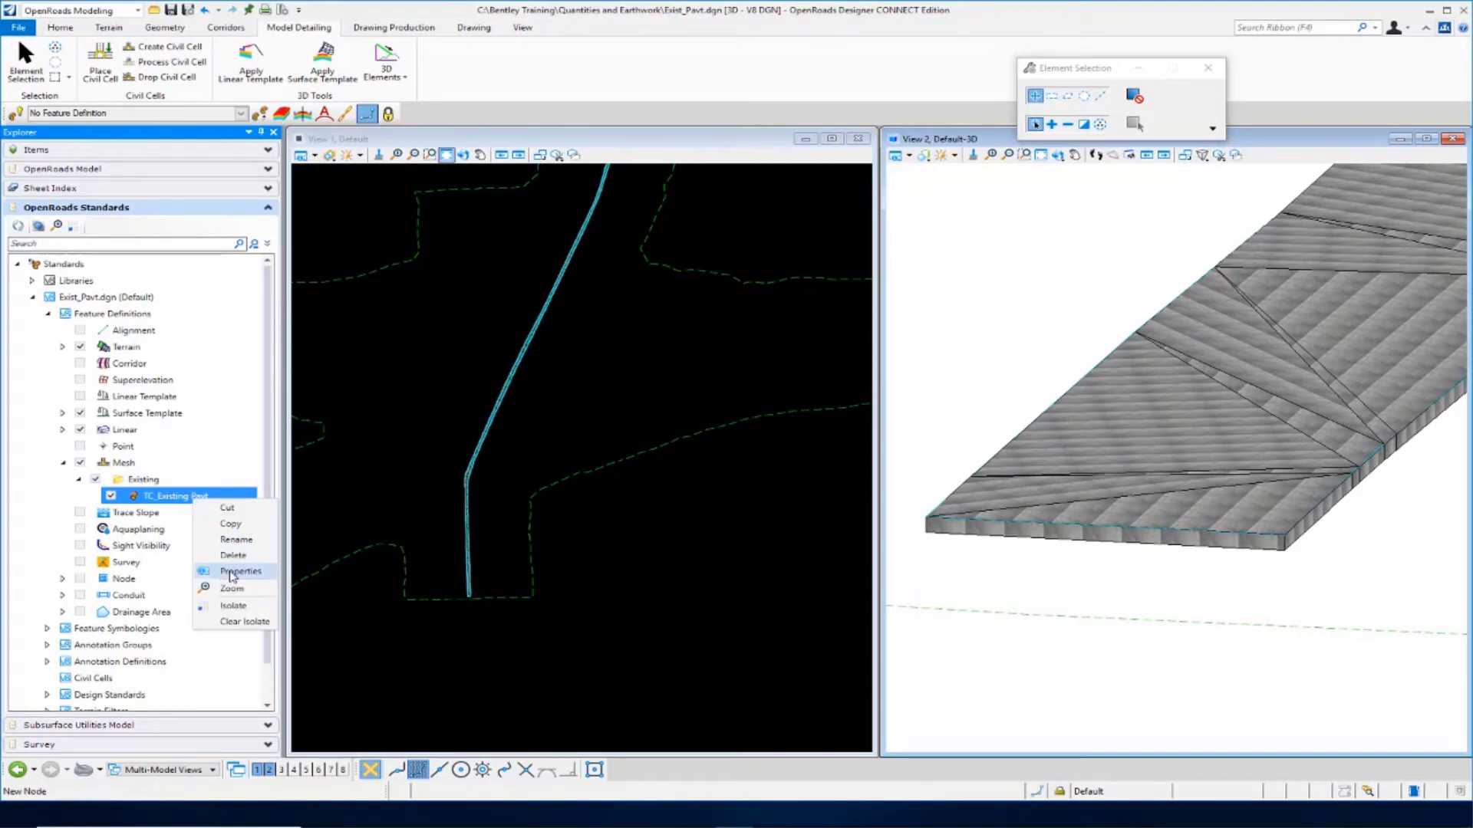
left_click(232, 573)
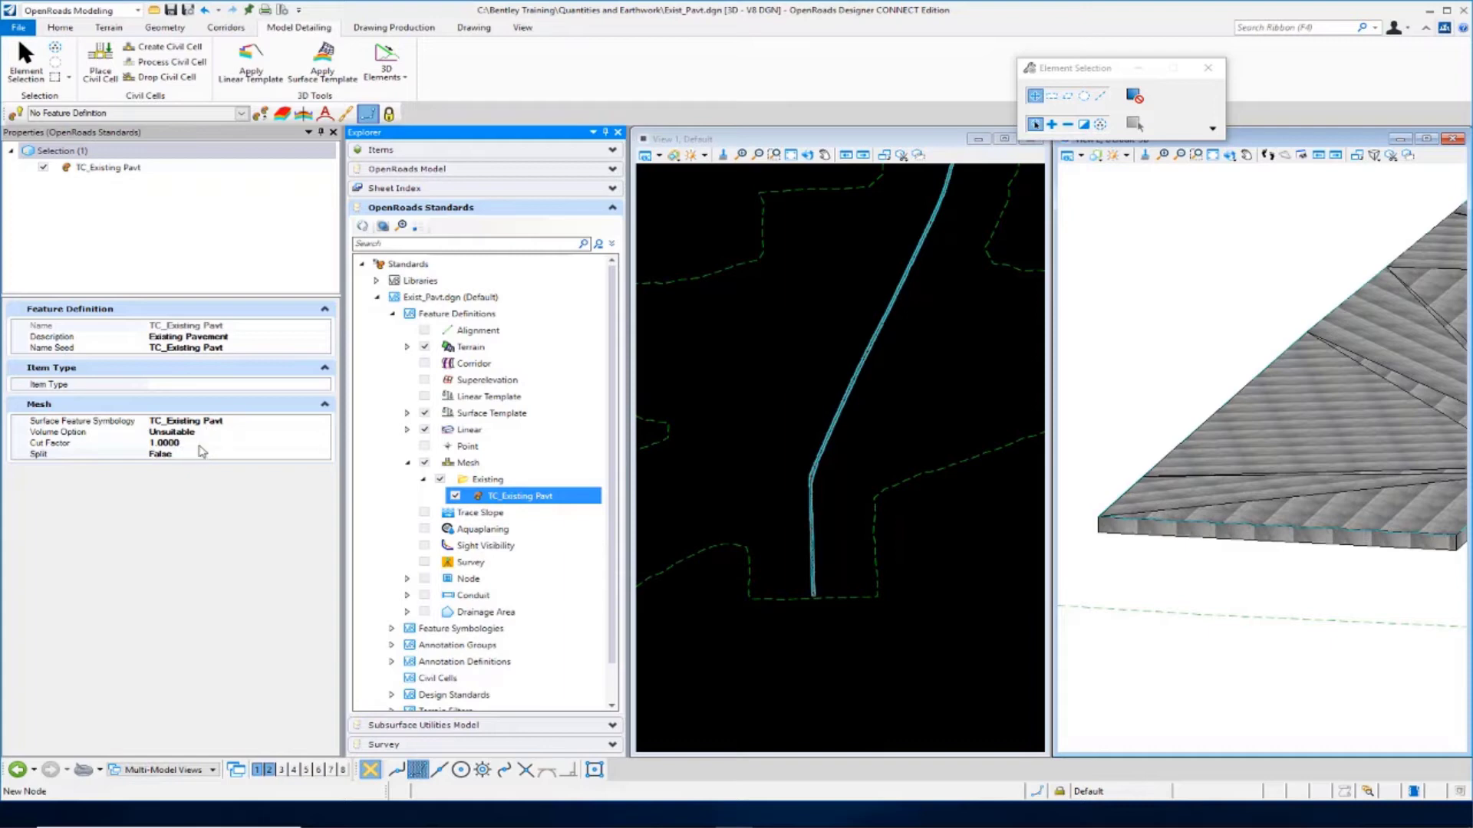
Set the Split property of the TC_Existing Pavt feature definition to True
left_click(233, 454)
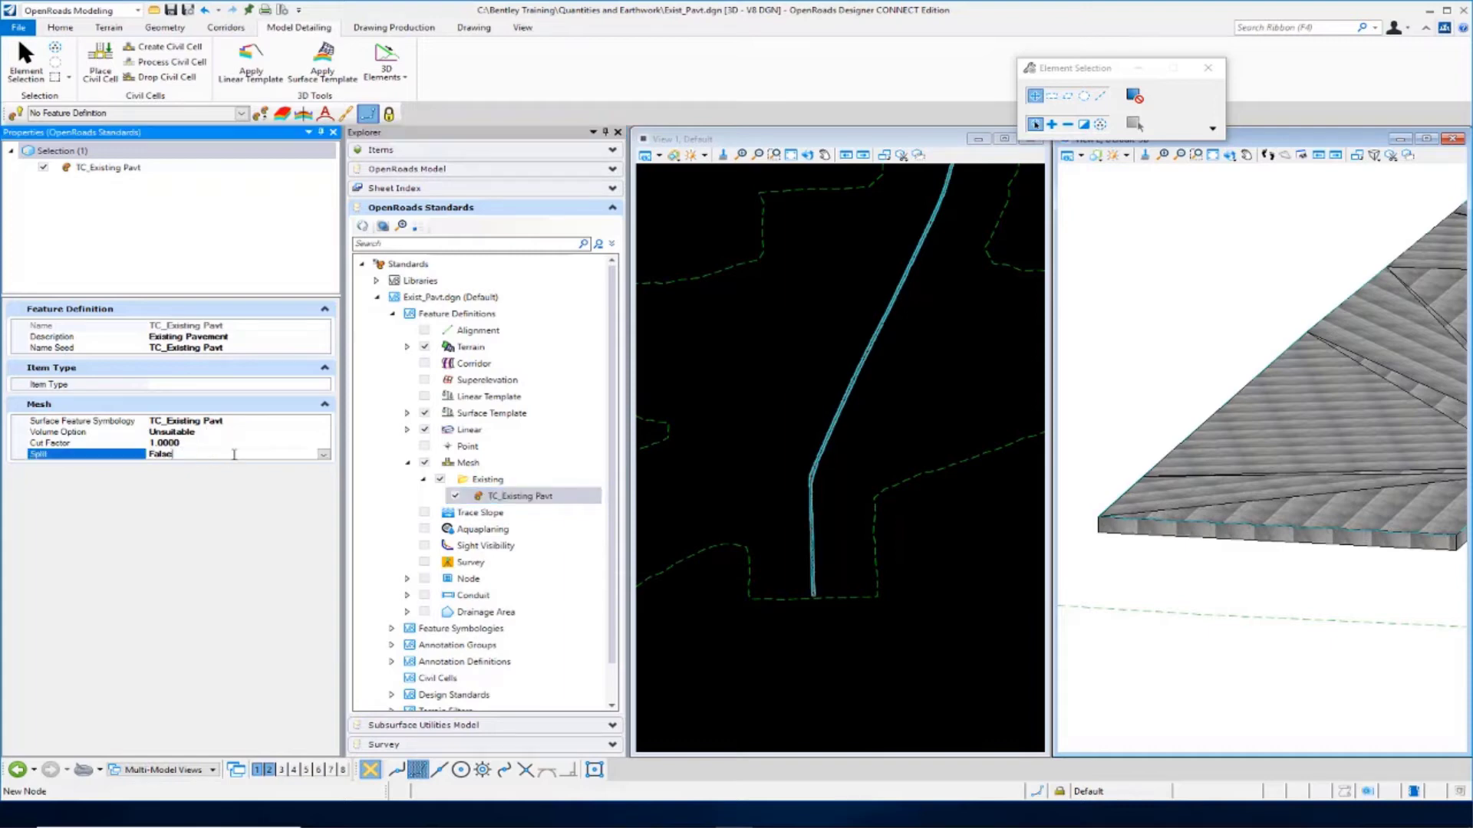
left_click(323, 455)
left_click(198, 481)
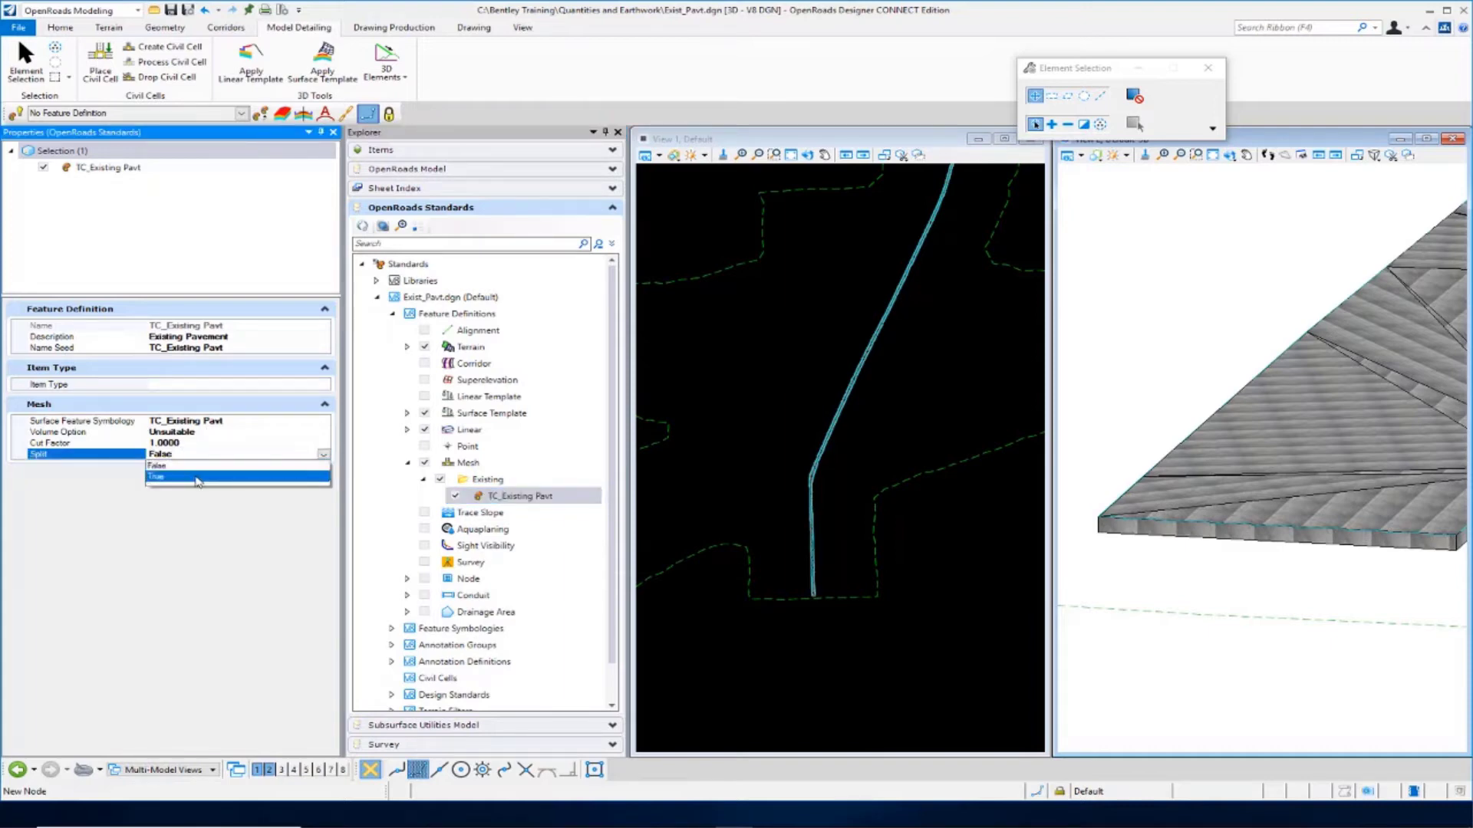
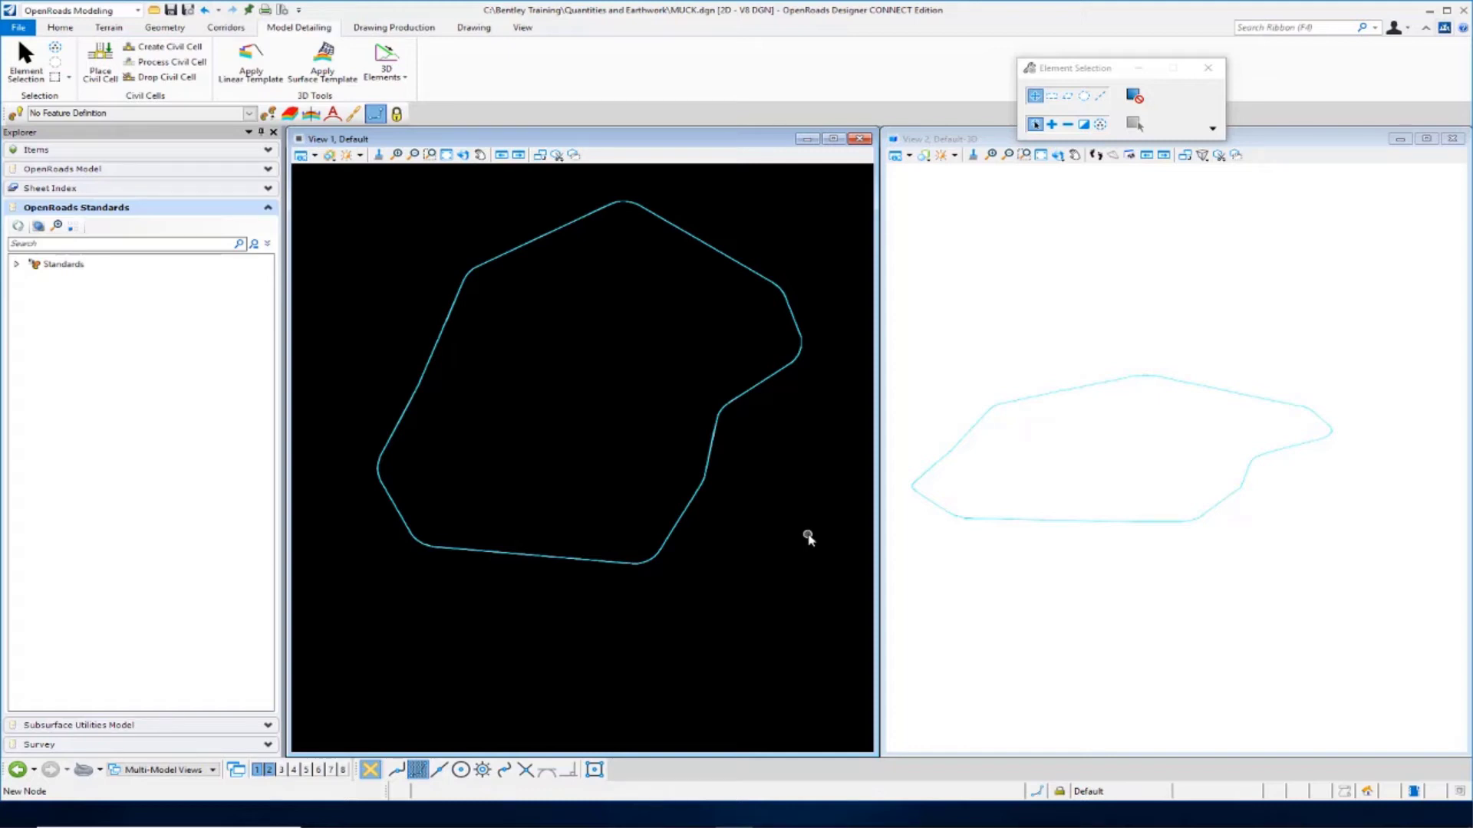
Apply the Muck surface template to the muck terrain model, without an external clip boundary
left_click(1084, 540)
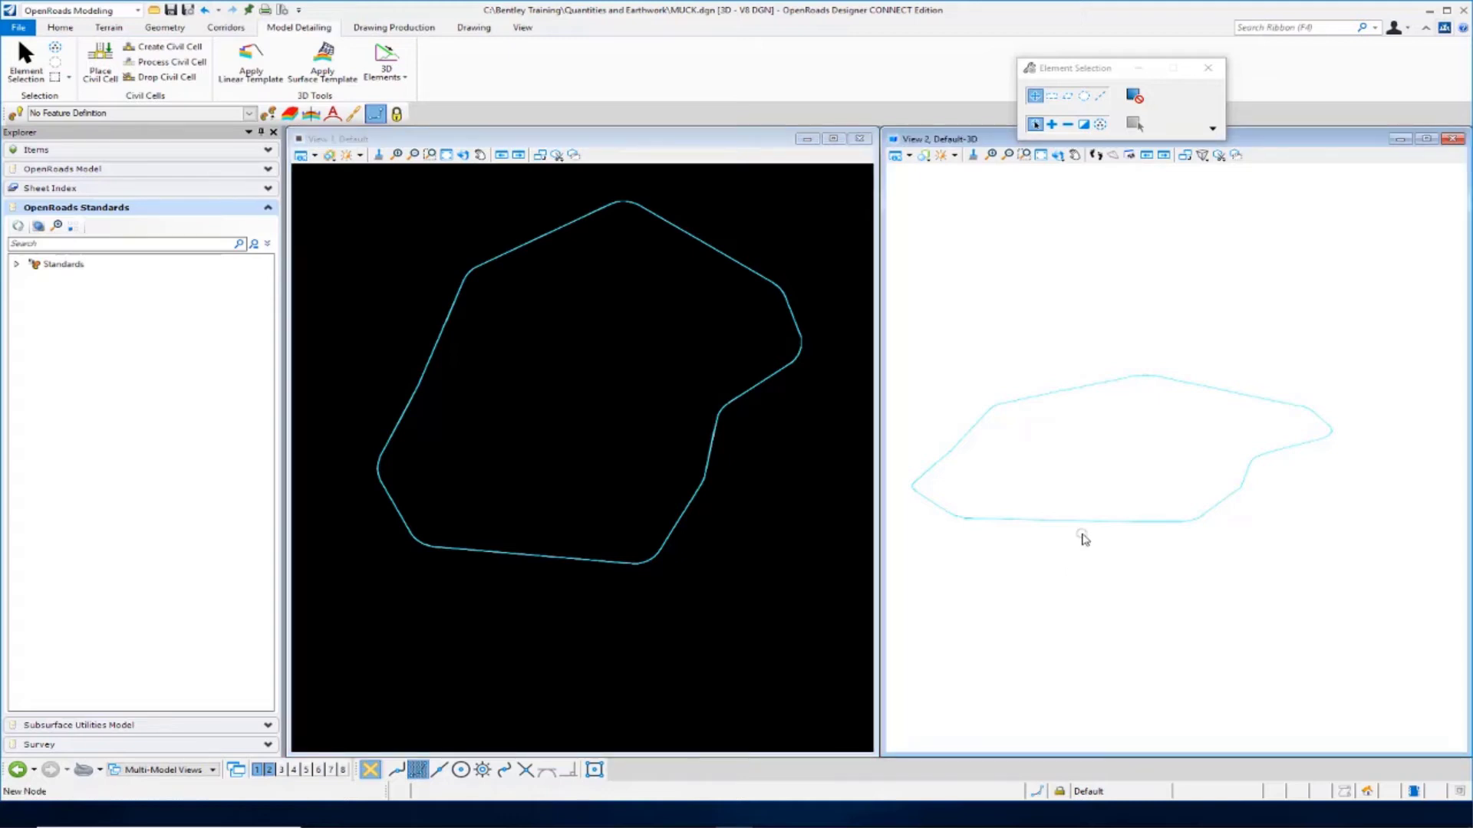
left_click(323, 75)
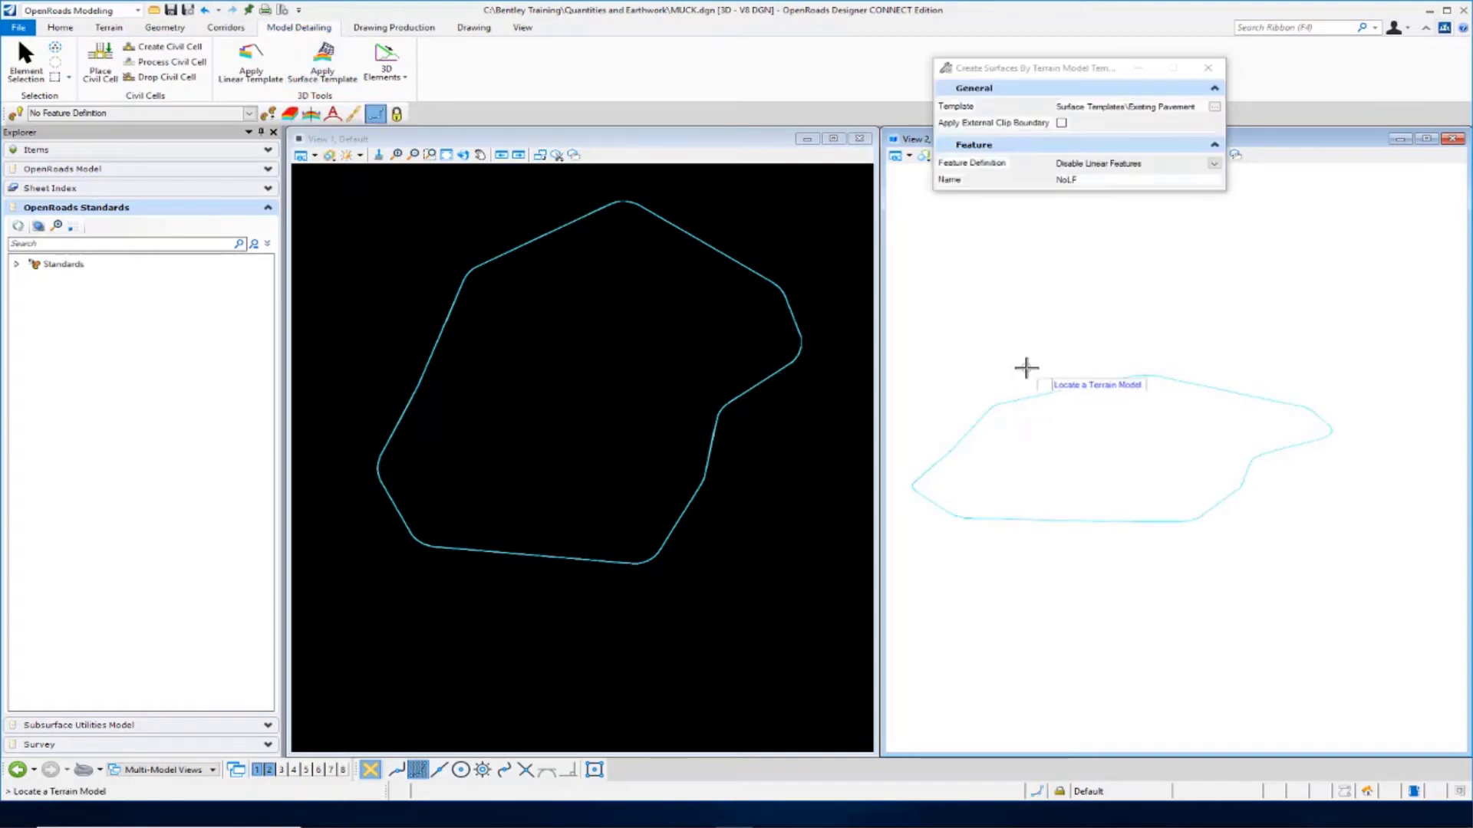
left_click(1067, 389)
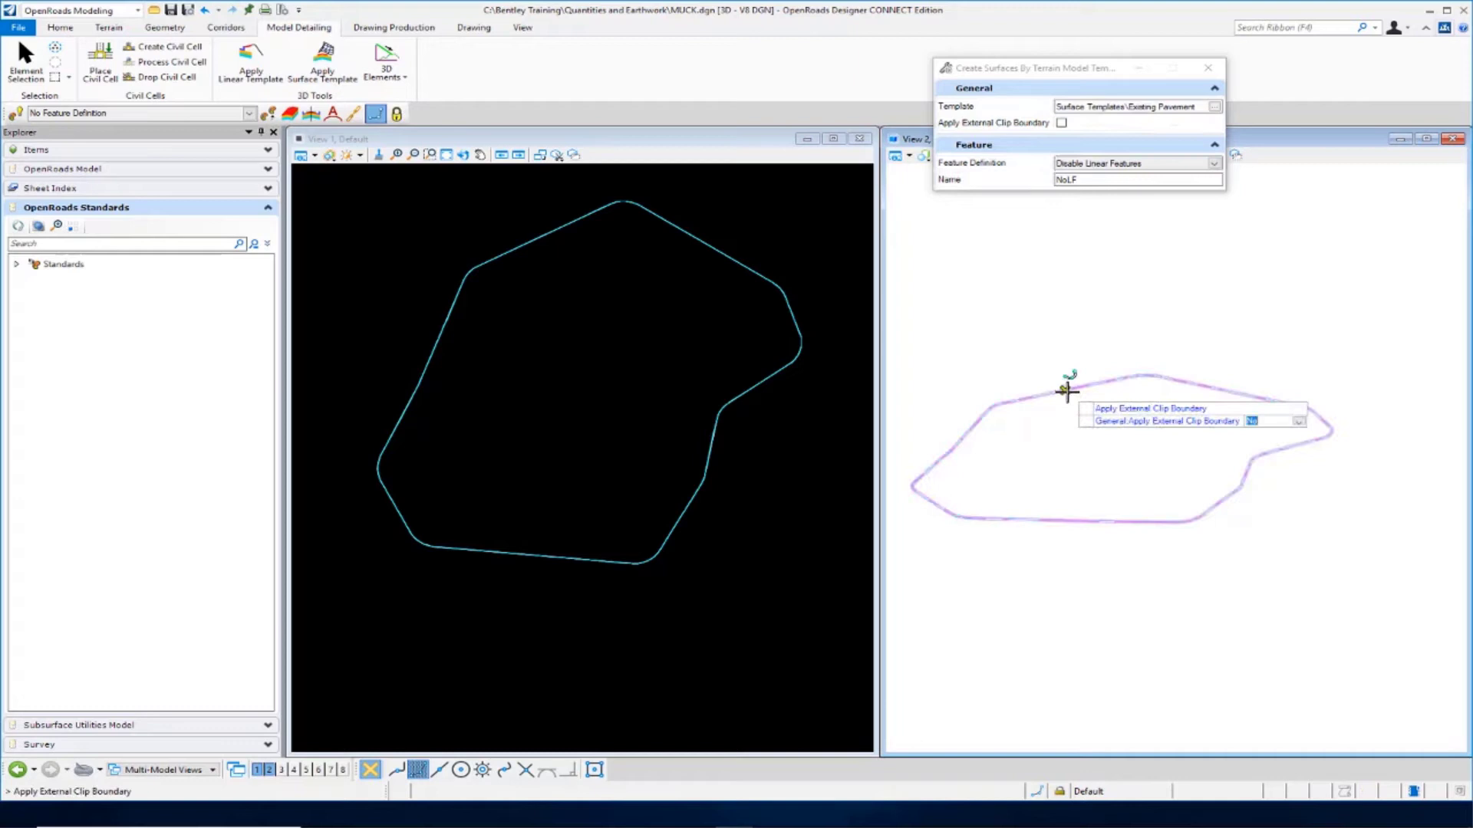
left_click(1066, 435)
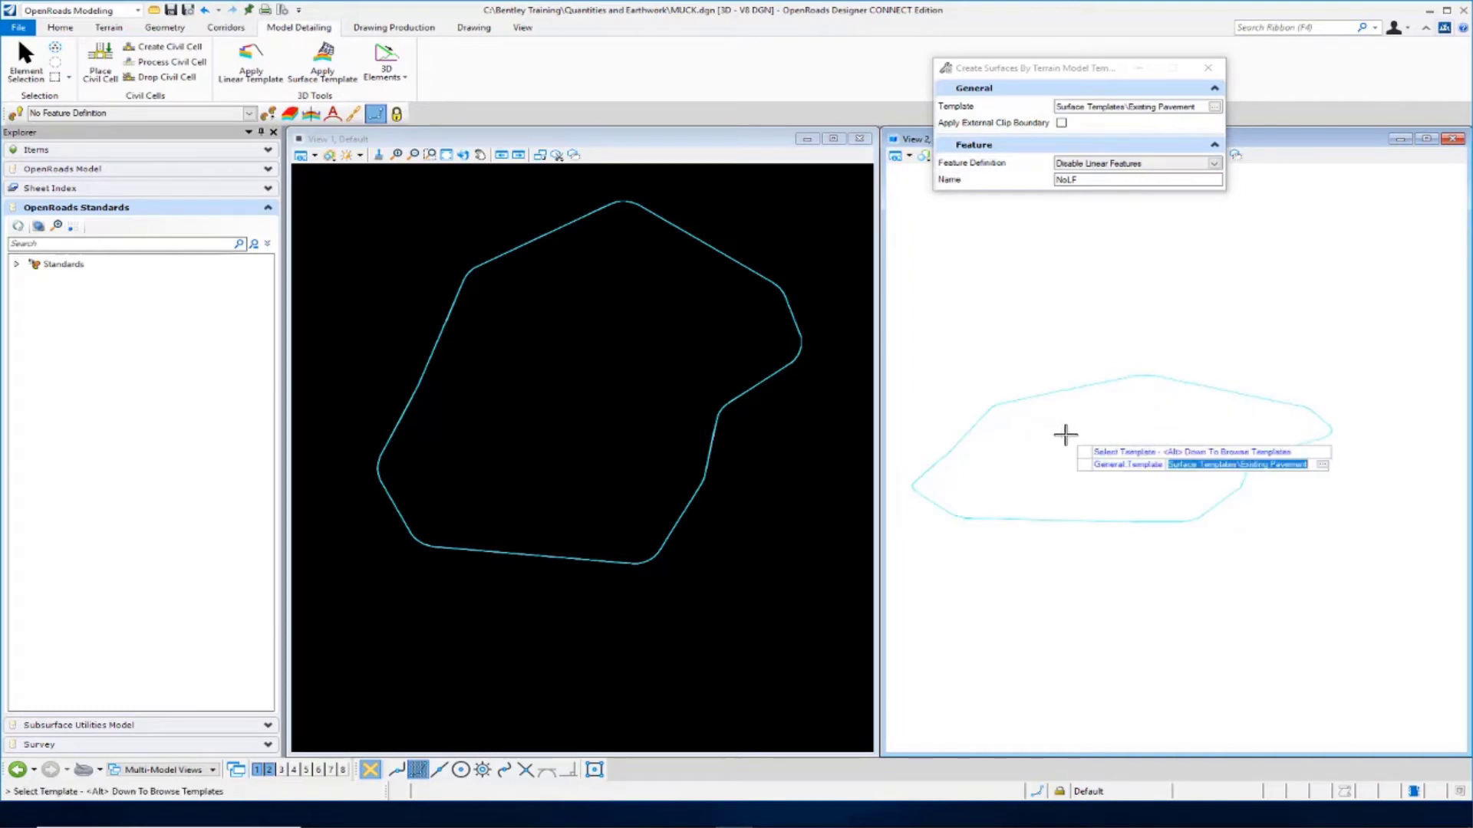
key("alt+Down")
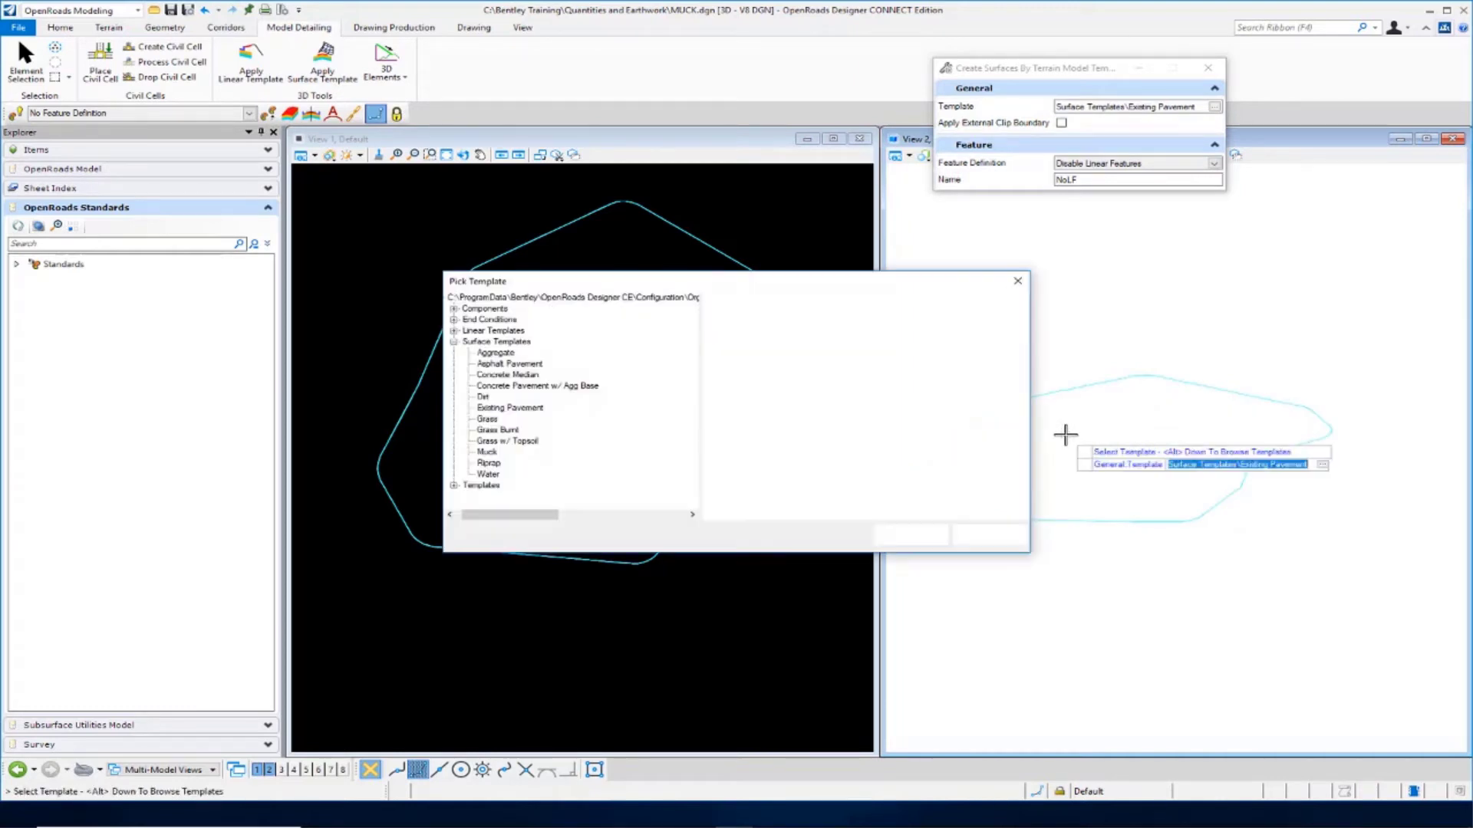
left_click(488, 452)
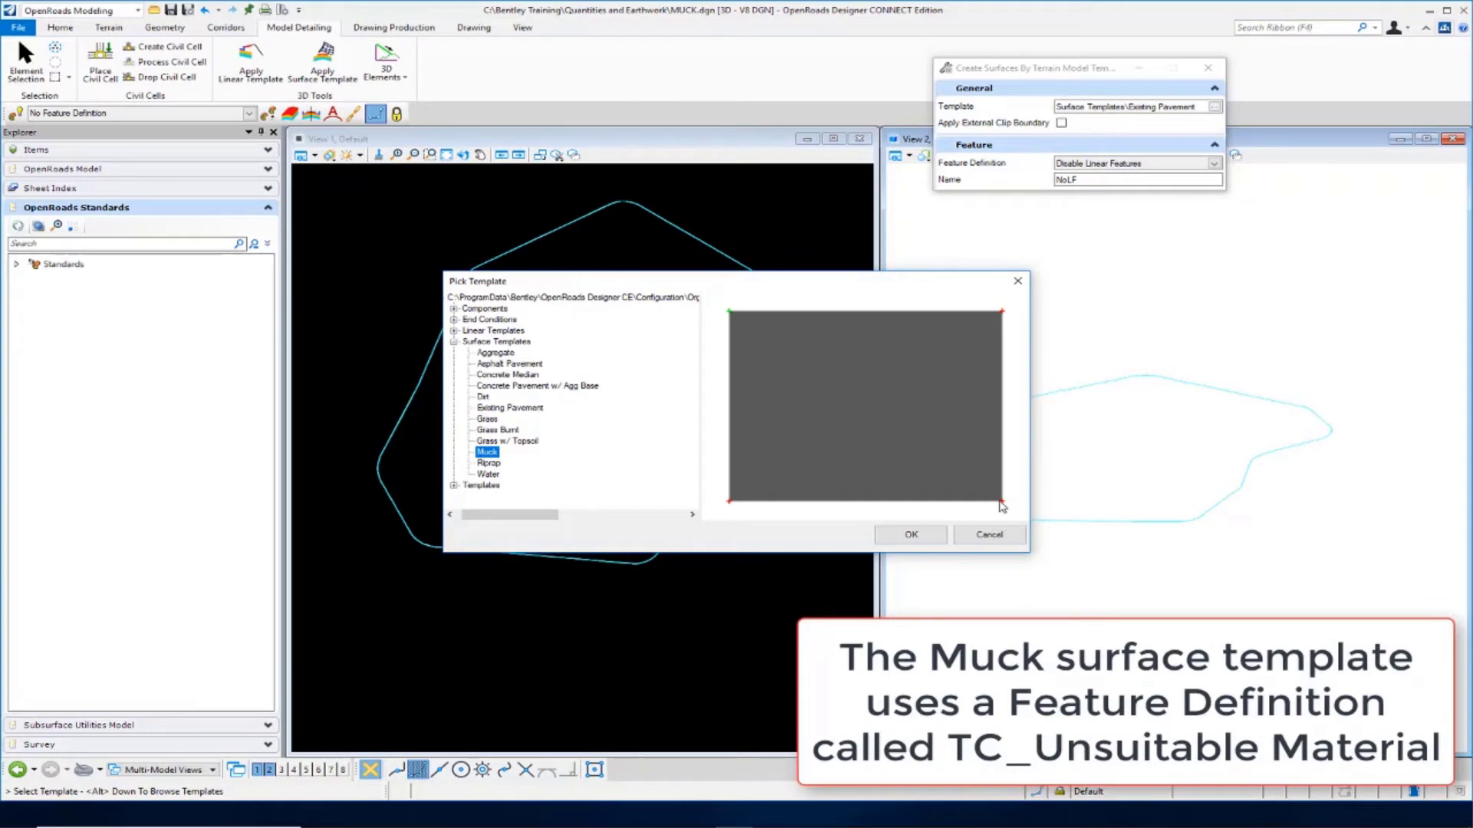
left_click(926, 543)
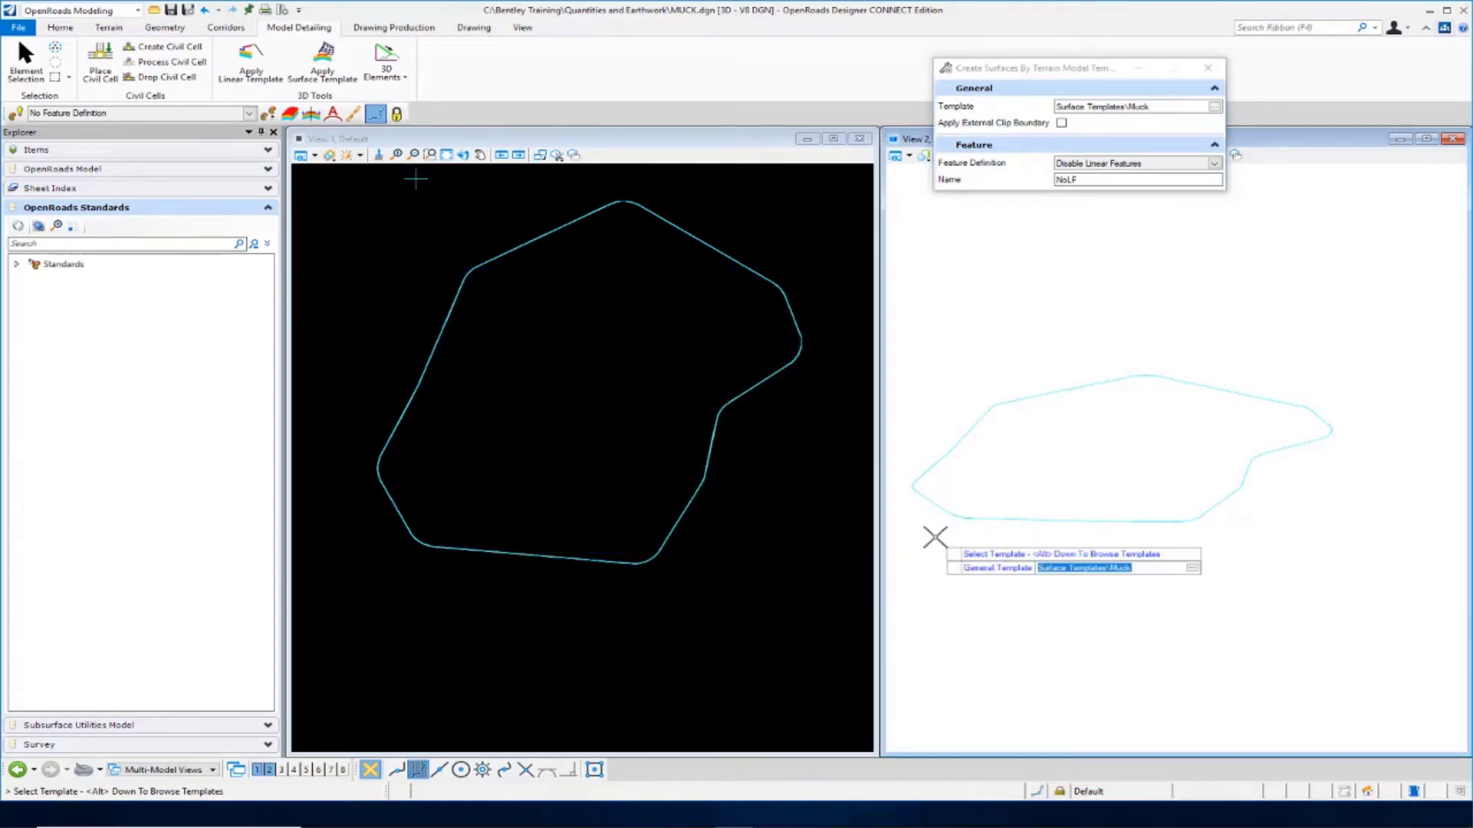
left_click(934, 537)
left_click(934, 539)
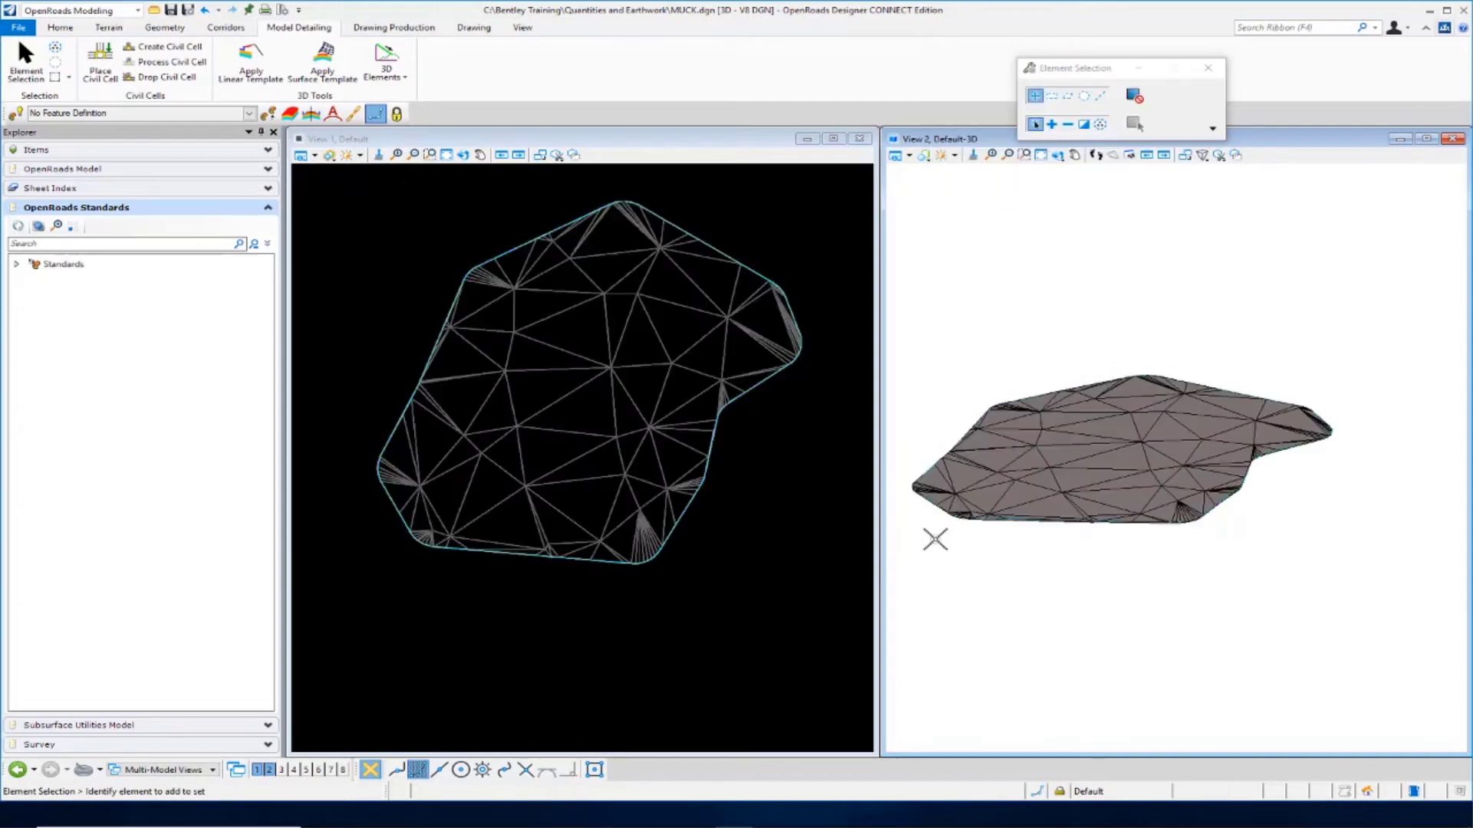
Identify the muck mesh in the 3D view and show the properties of its TC_Unsuitable Material feature definition in the MUCK.dgn standards
scroll(945, 529, "up", 5)
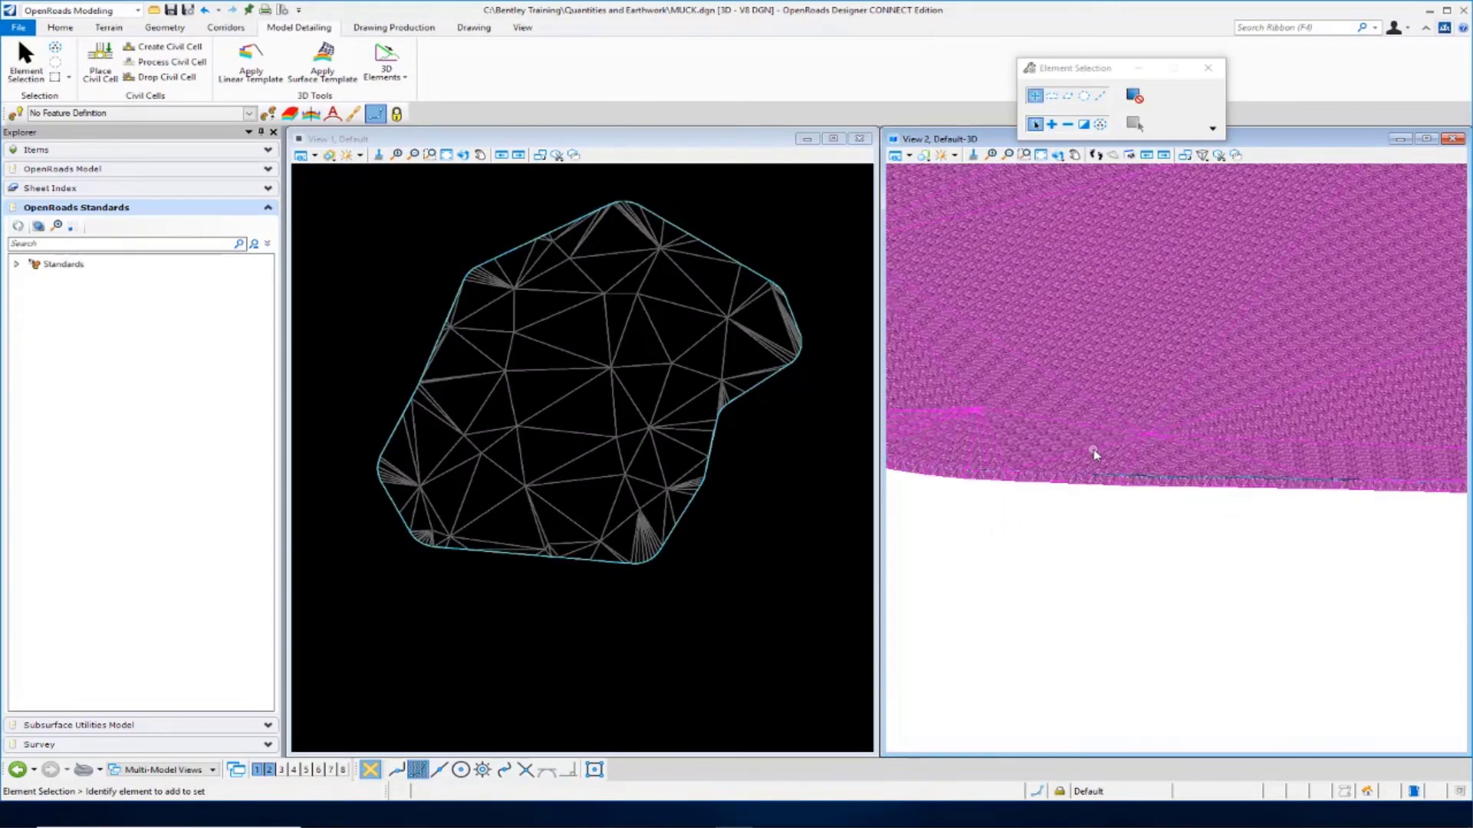
mouse_move(1095, 454)
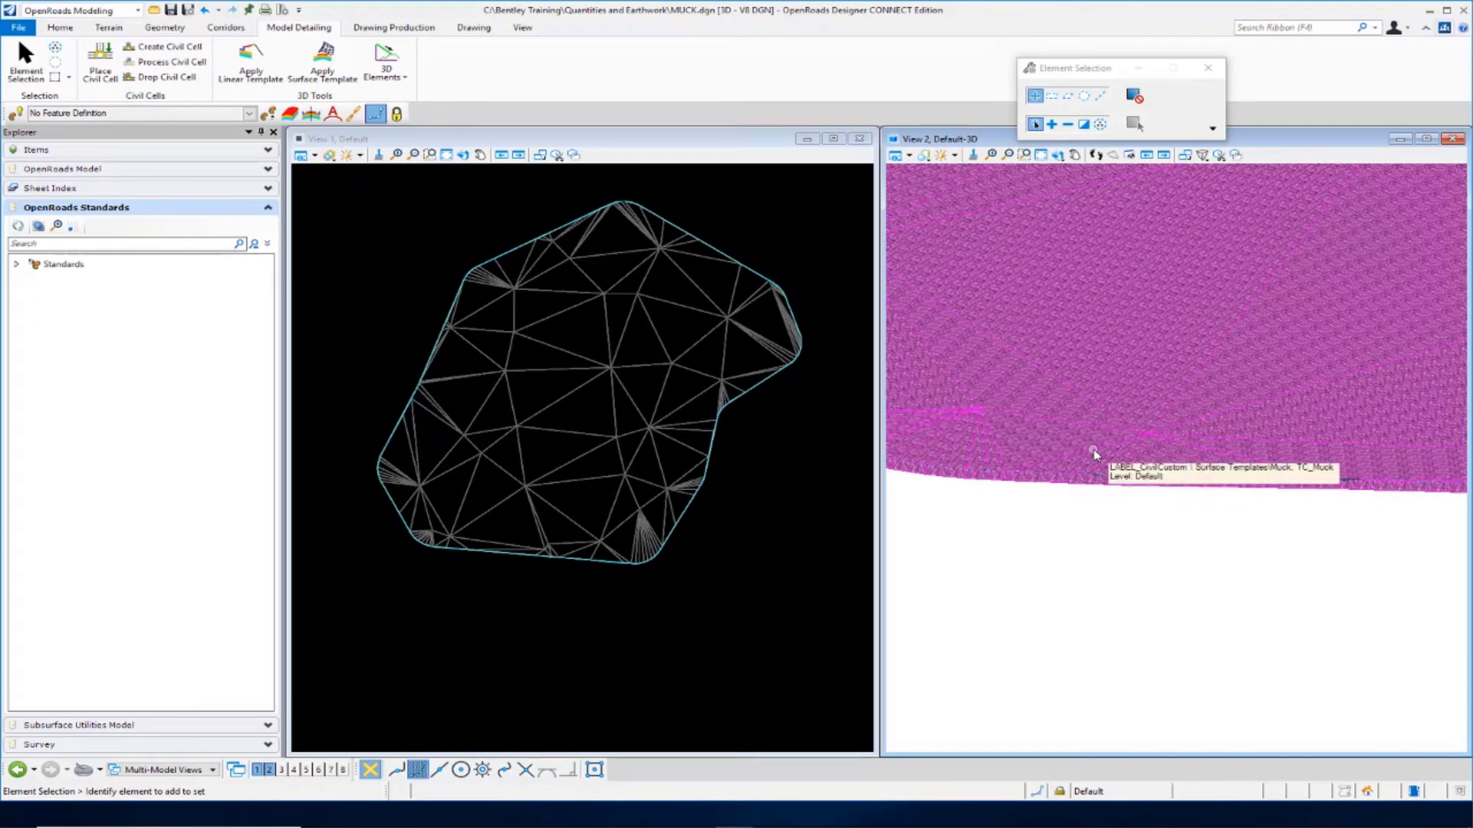
left_click(17, 265)
left_click(32, 298)
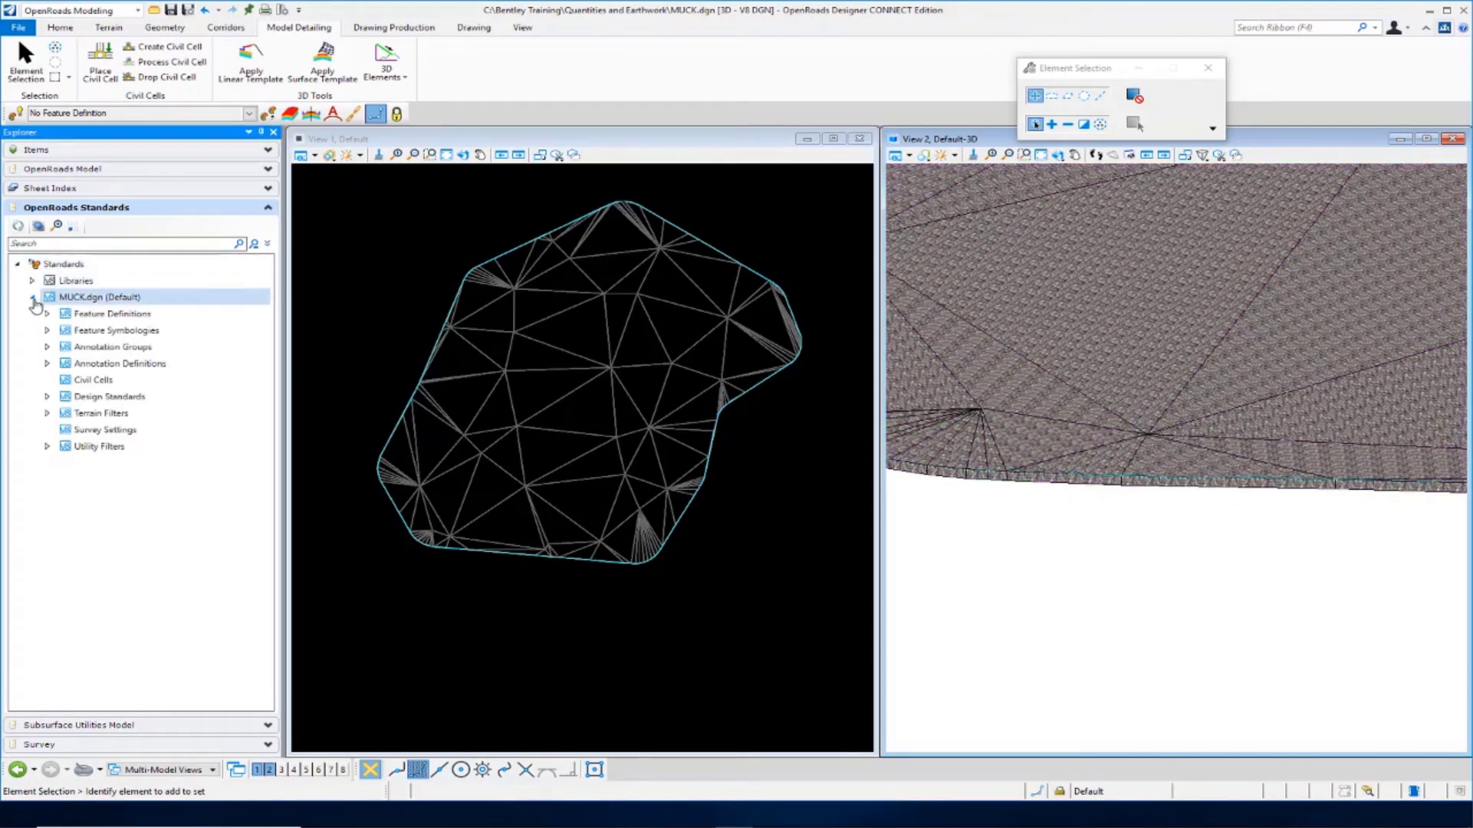
left_click(47, 315)
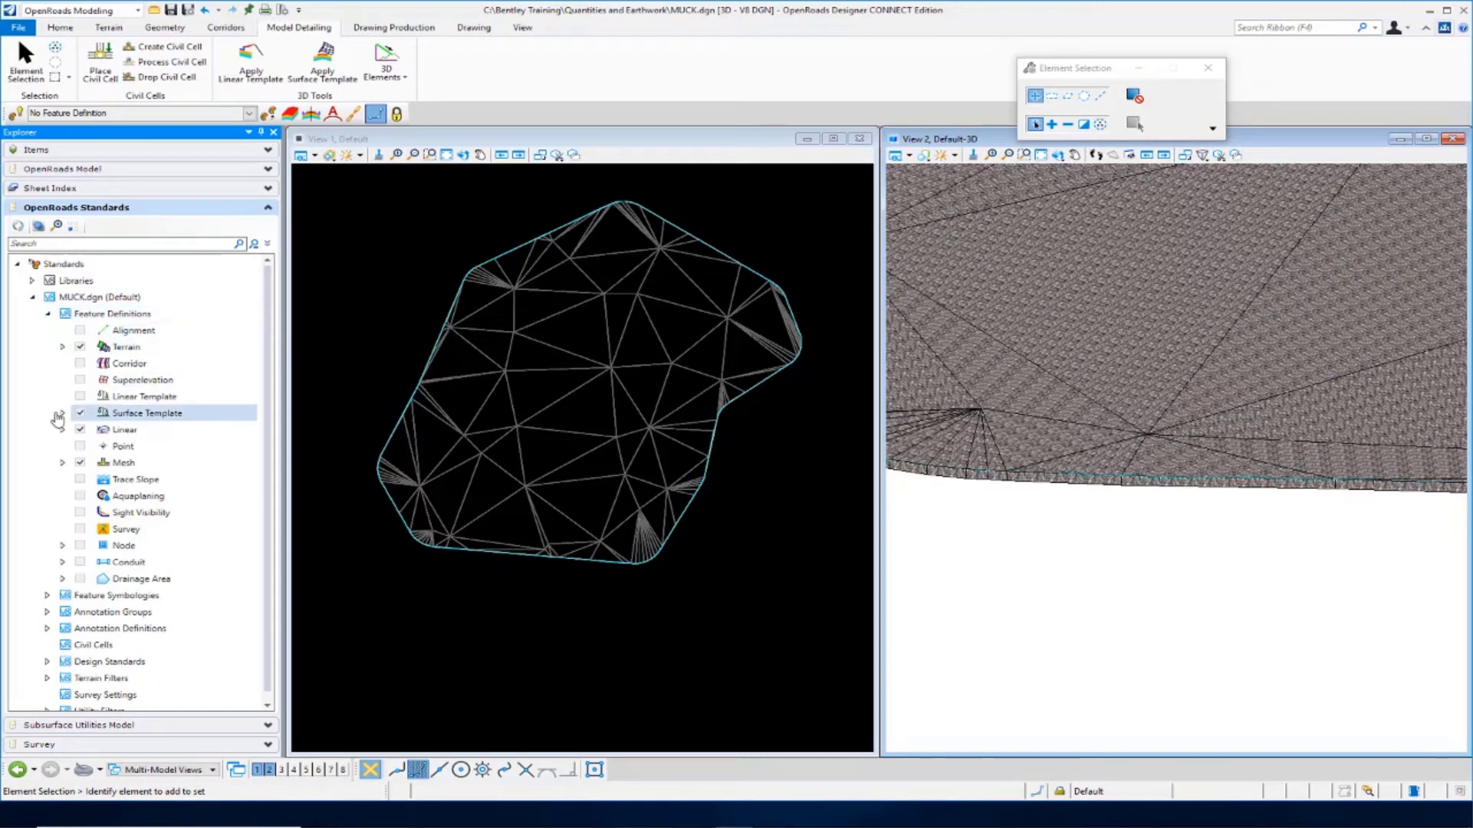
left_click(63, 463)
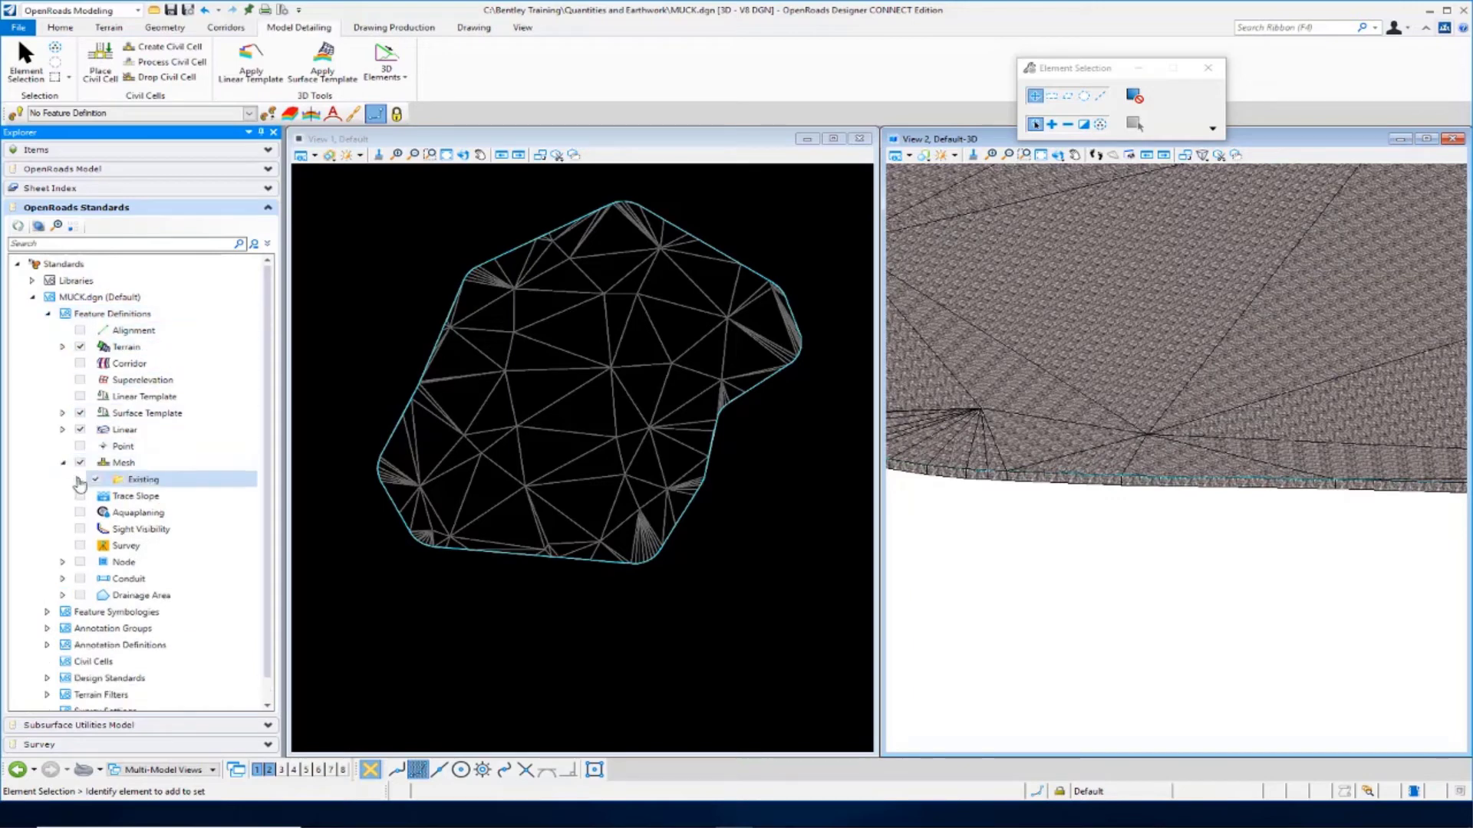
left_click(79, 480)
left_click(160, 513)
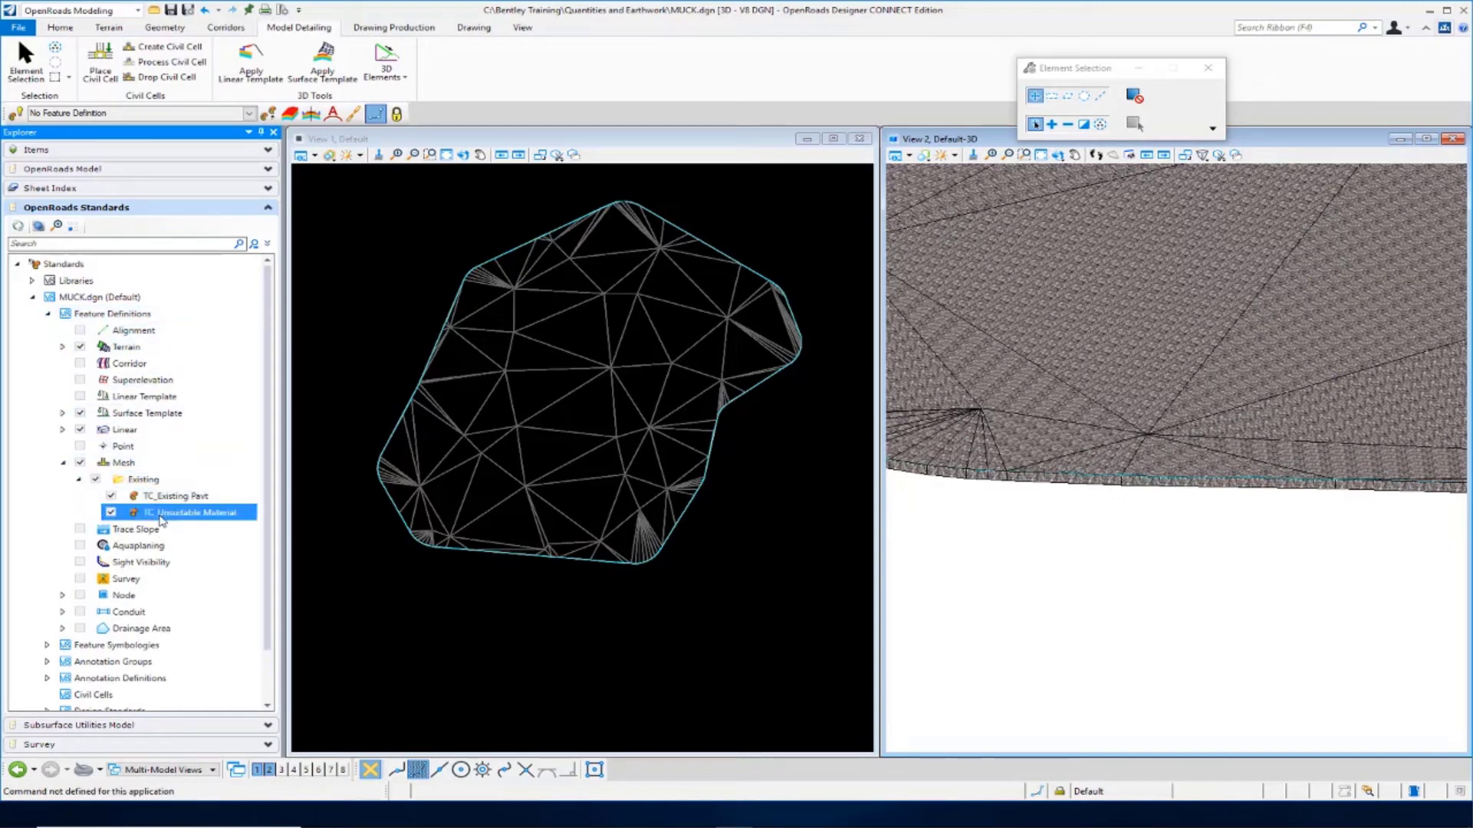
right_click(177, 520)
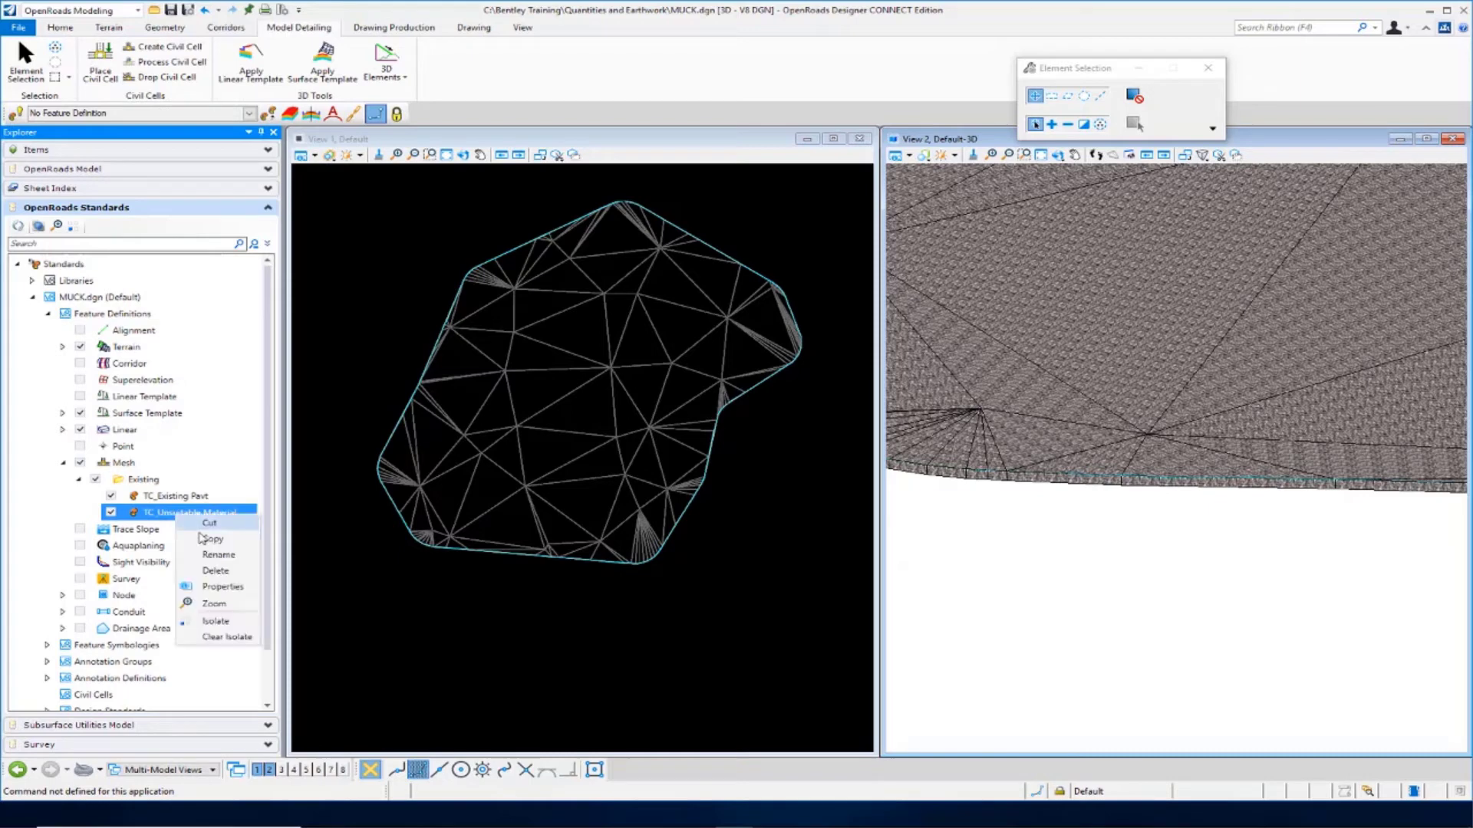
left_click(223, 588)
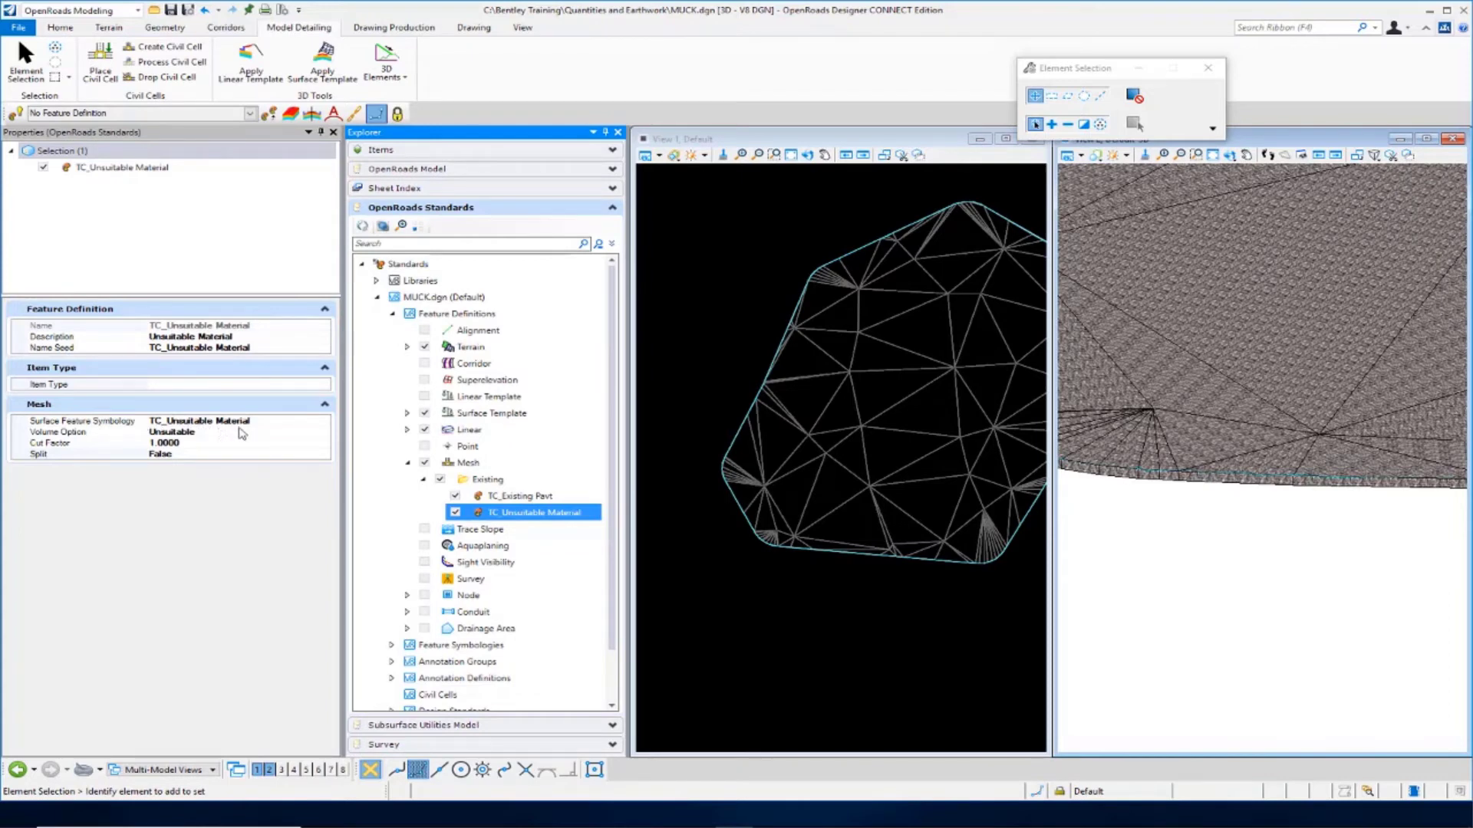
Review the Volume Option, Cut Factor and Split properties of the TC_Unsuitable Material feature definition, and close the properties
left_click(201, 433)
left_click(201, 444)
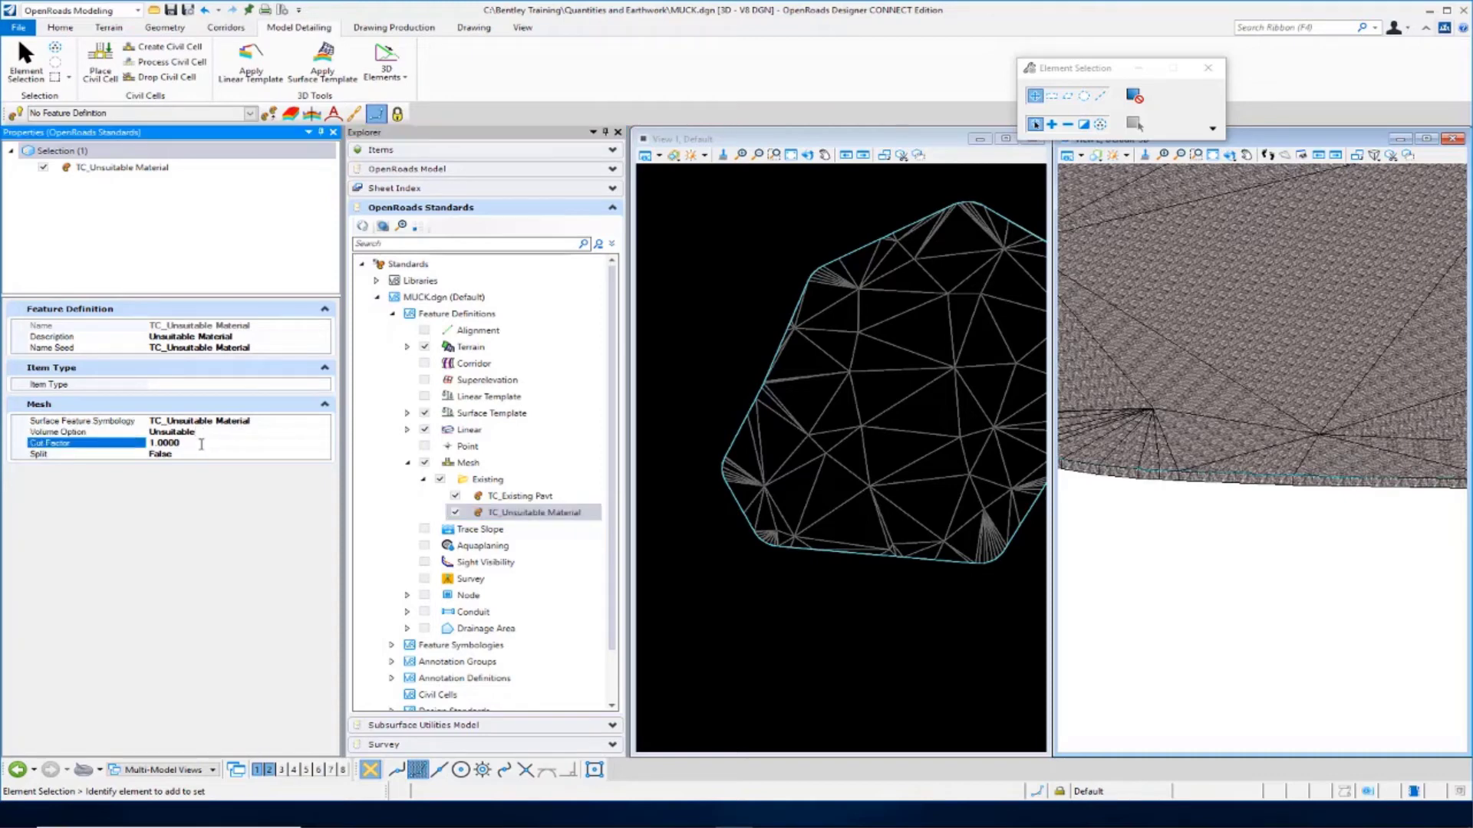
left_click(199, 455)
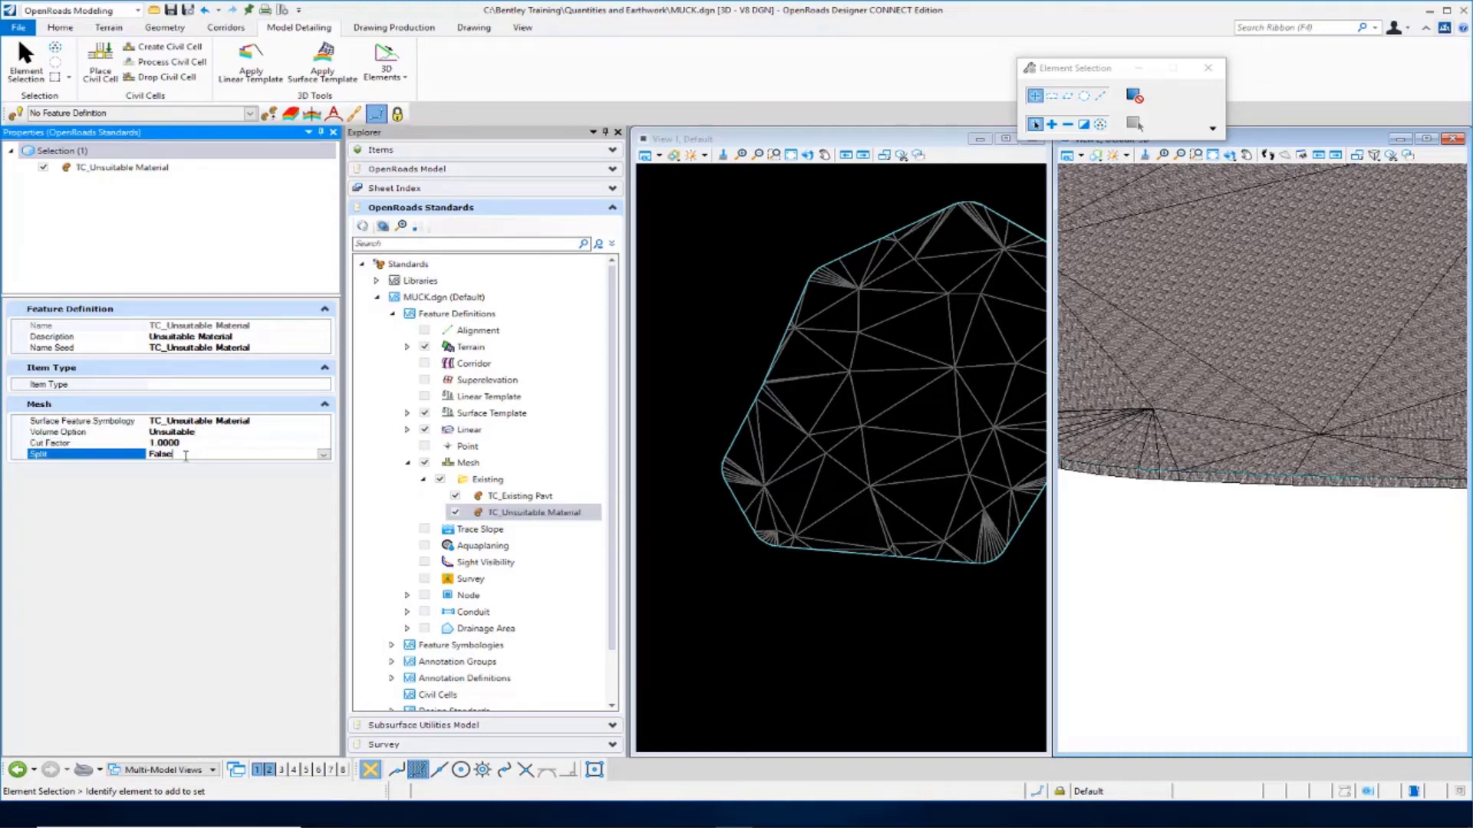
key("Up")
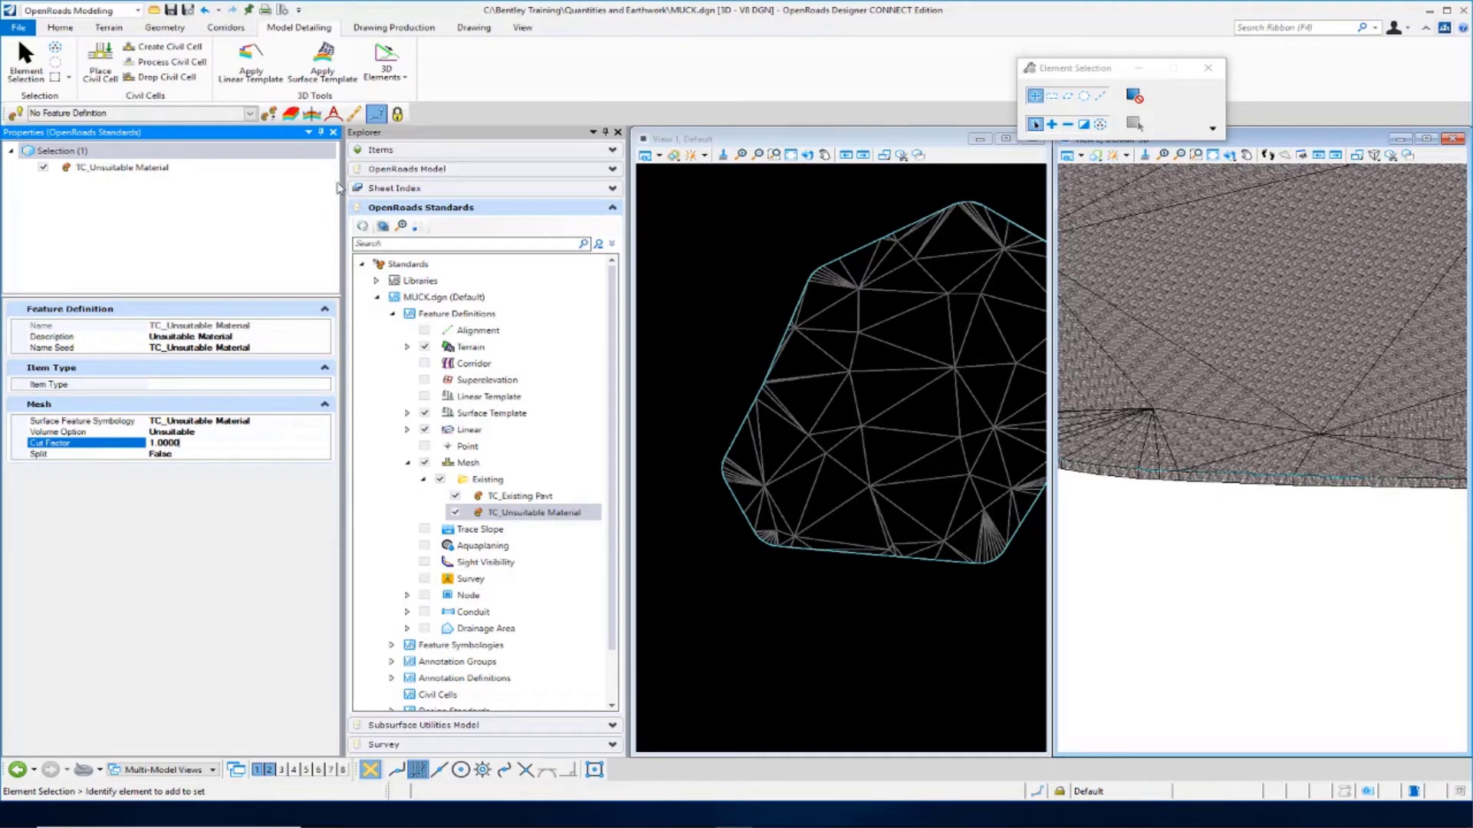
left_click(334, 132)
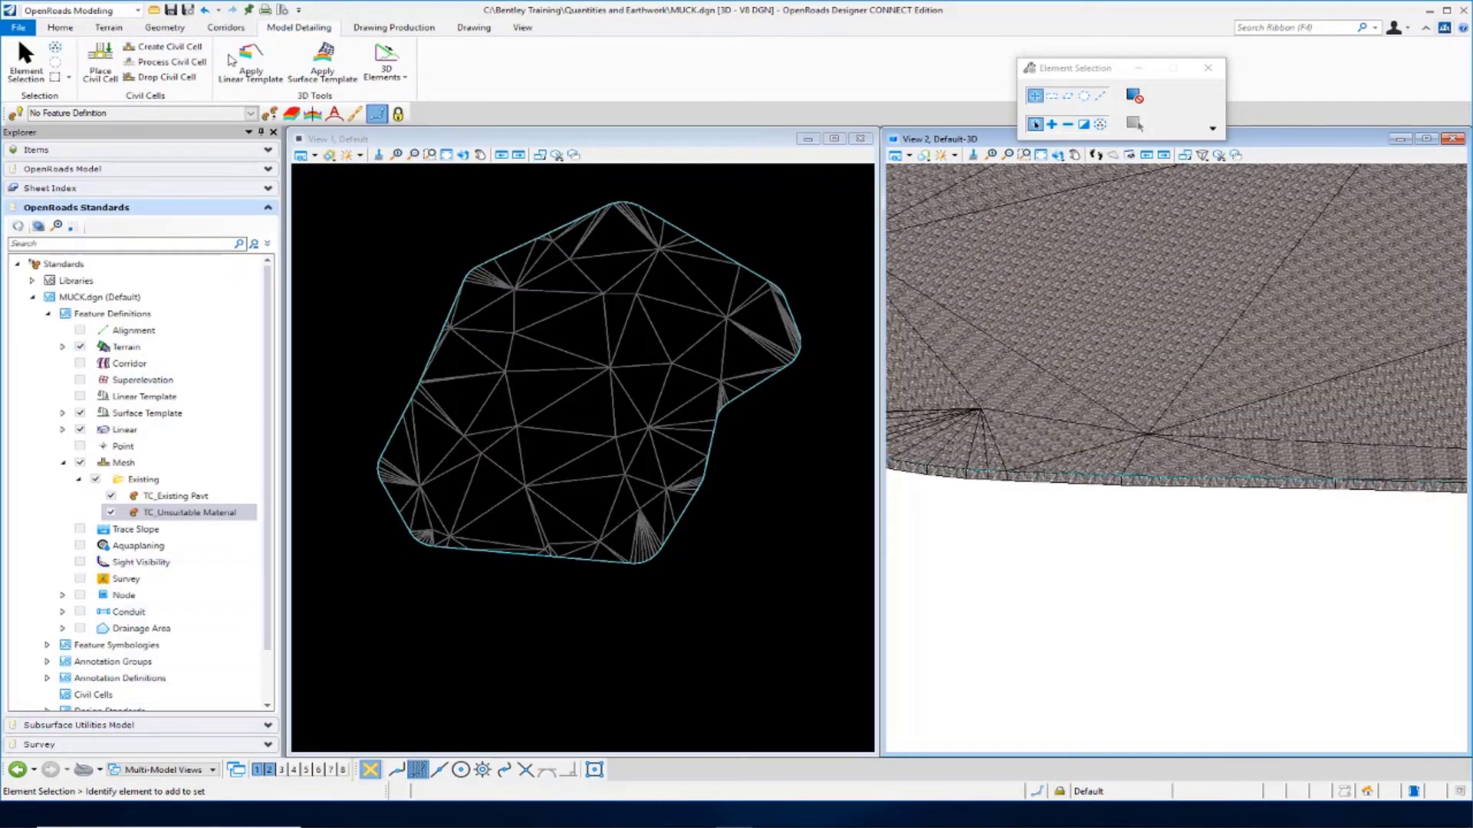
Open the design file Volumes-Cut-Fill_LondonRd.dgn from the Quantities and Earthwork folder
left_click(155, 11)
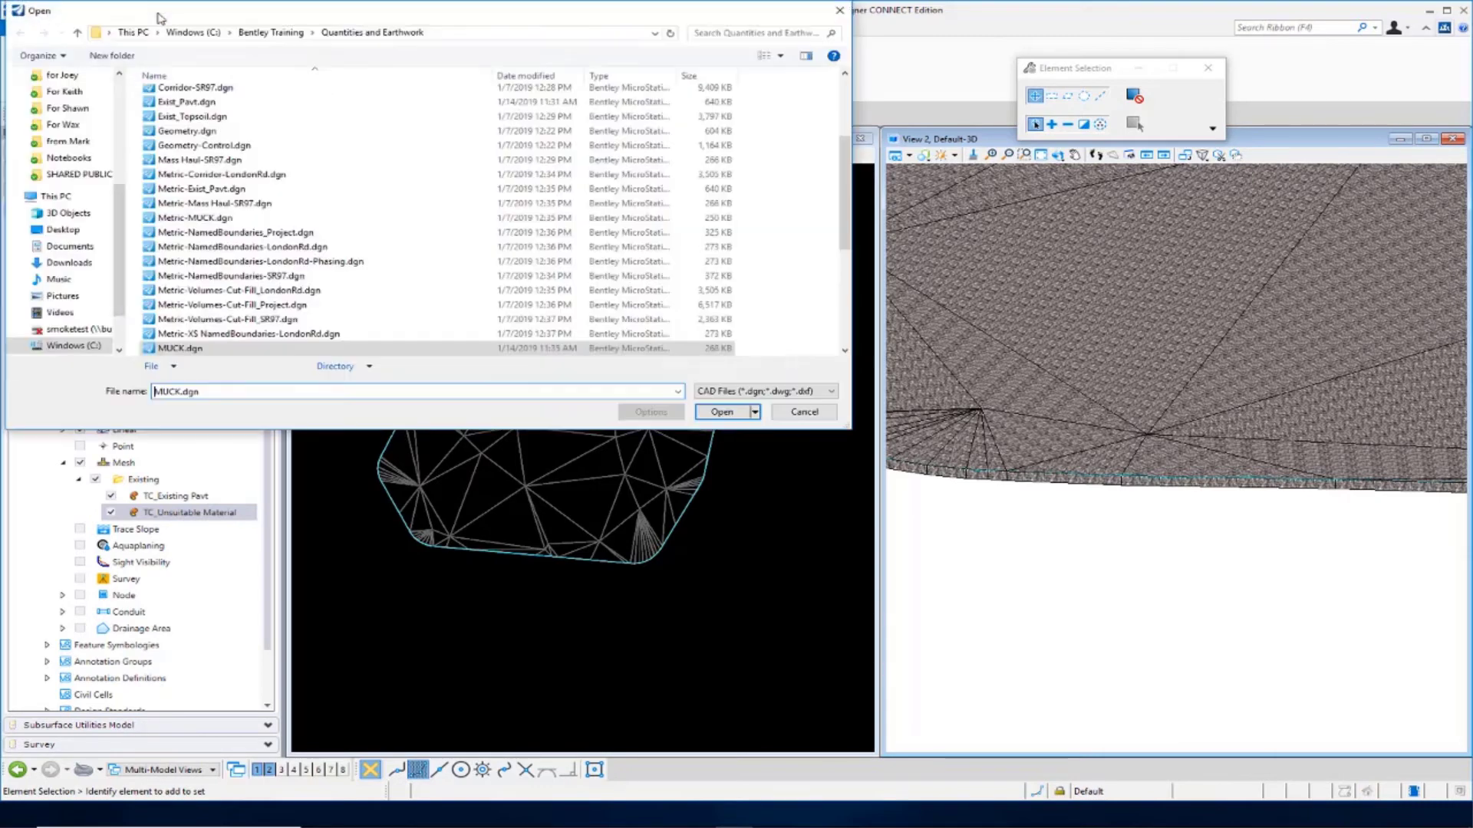
scroll(278, 295, "down", 5)
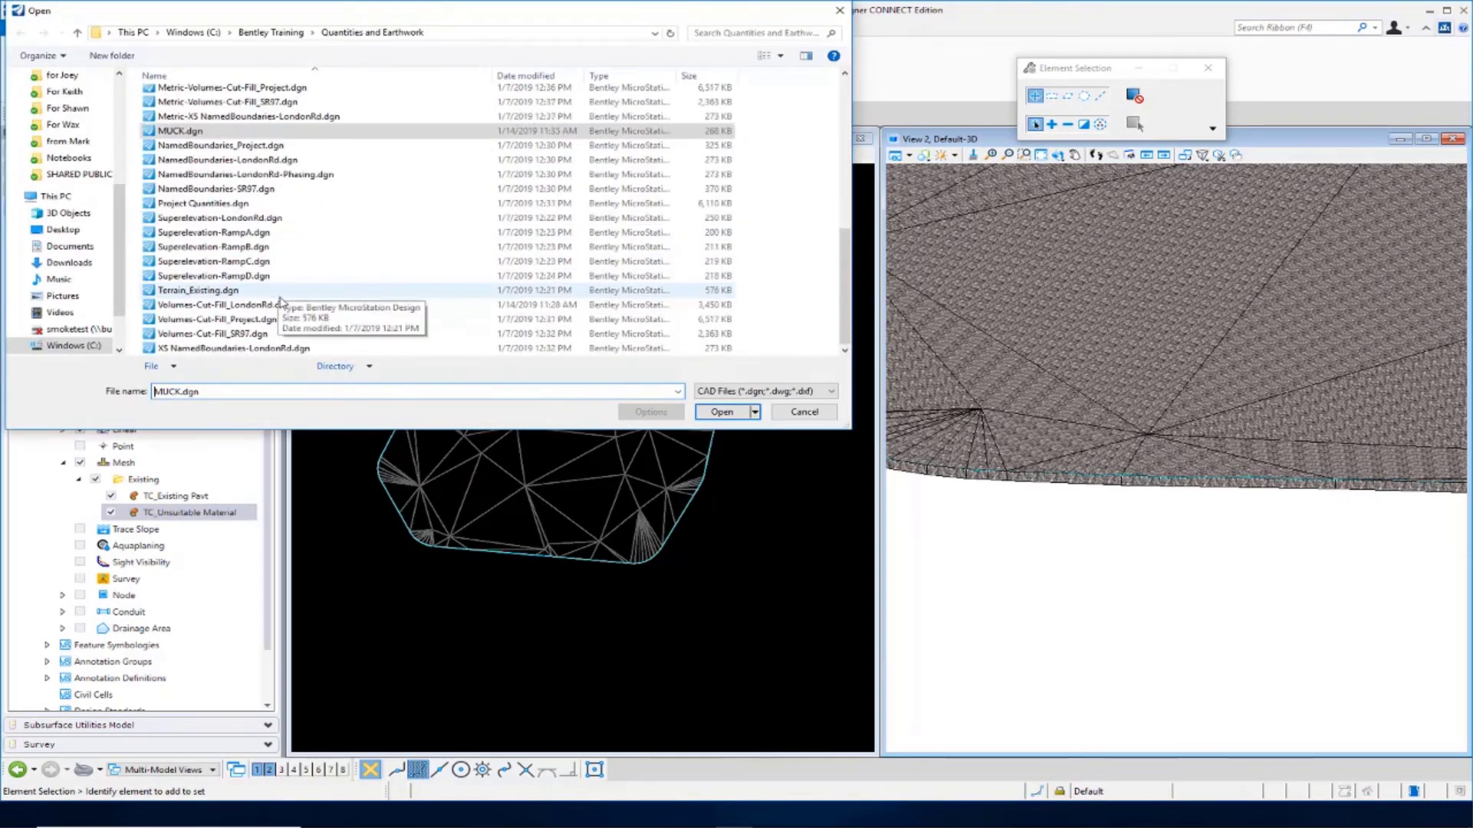
left_click(280, 305)
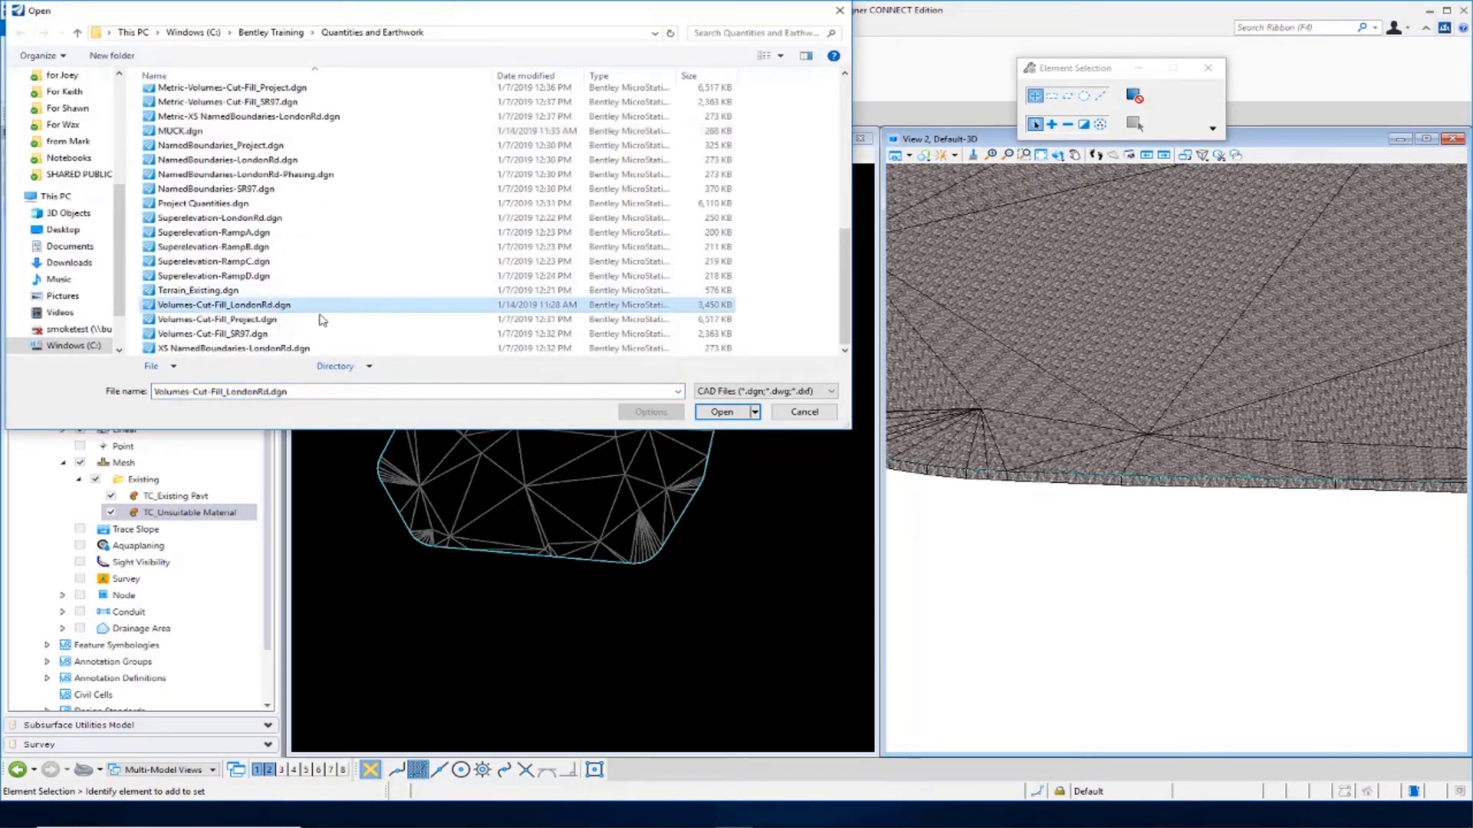
left_click(722, 413)
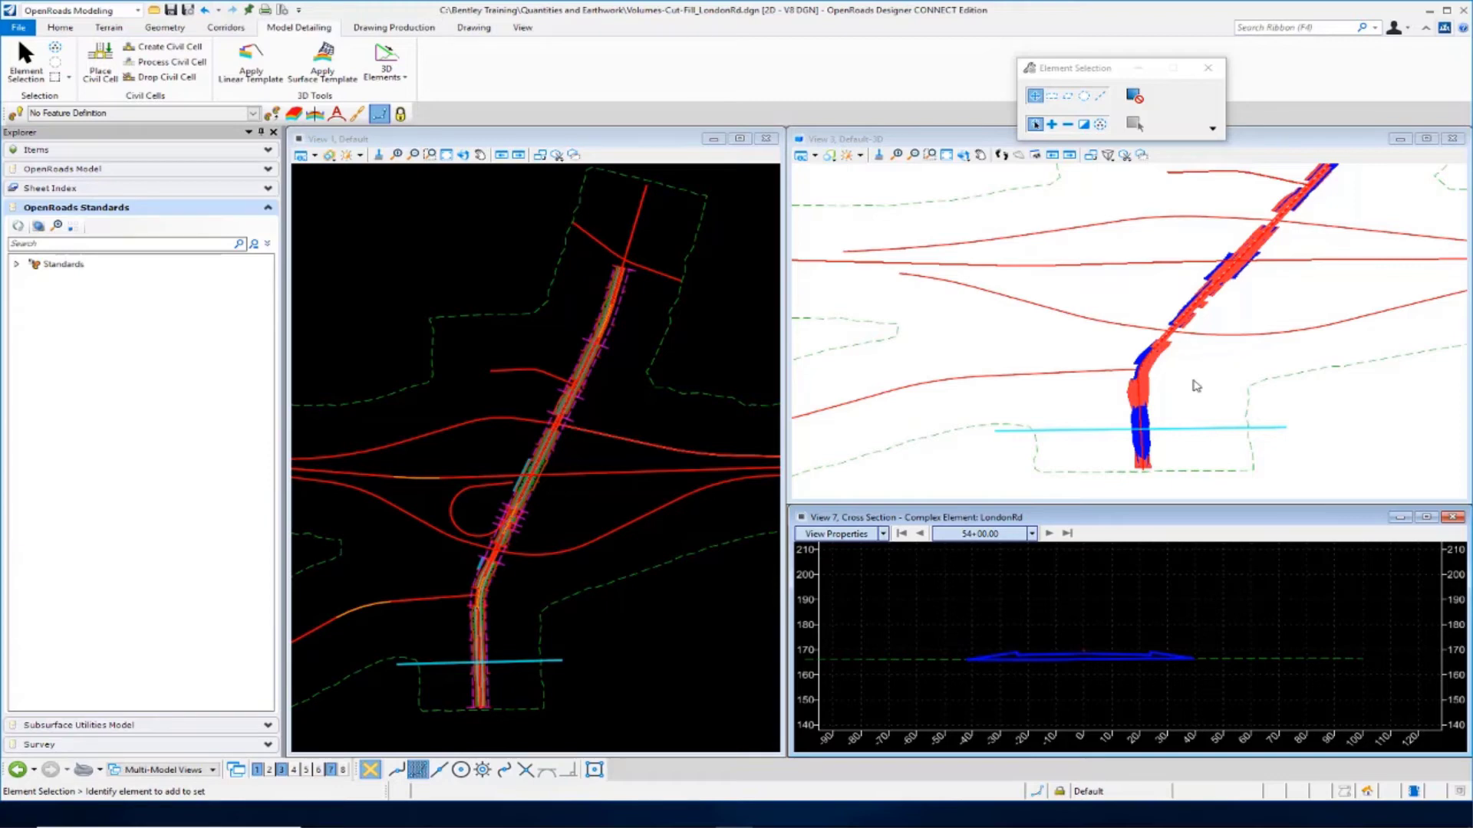
Select all cut and fill volume meshes along London Road in the 3D model and delete them
left_click(1100, 95)
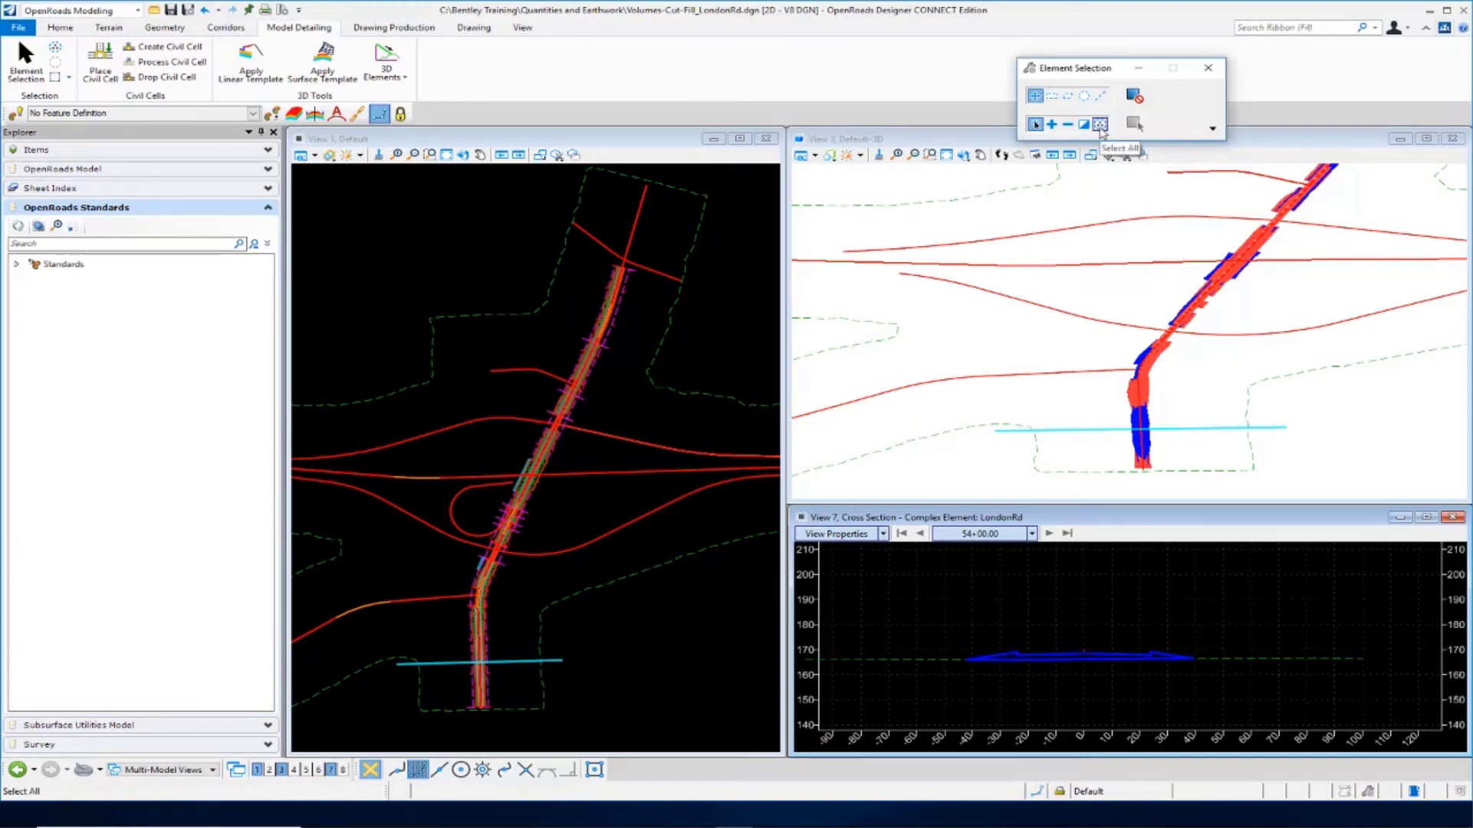
left_click(1102, 238)
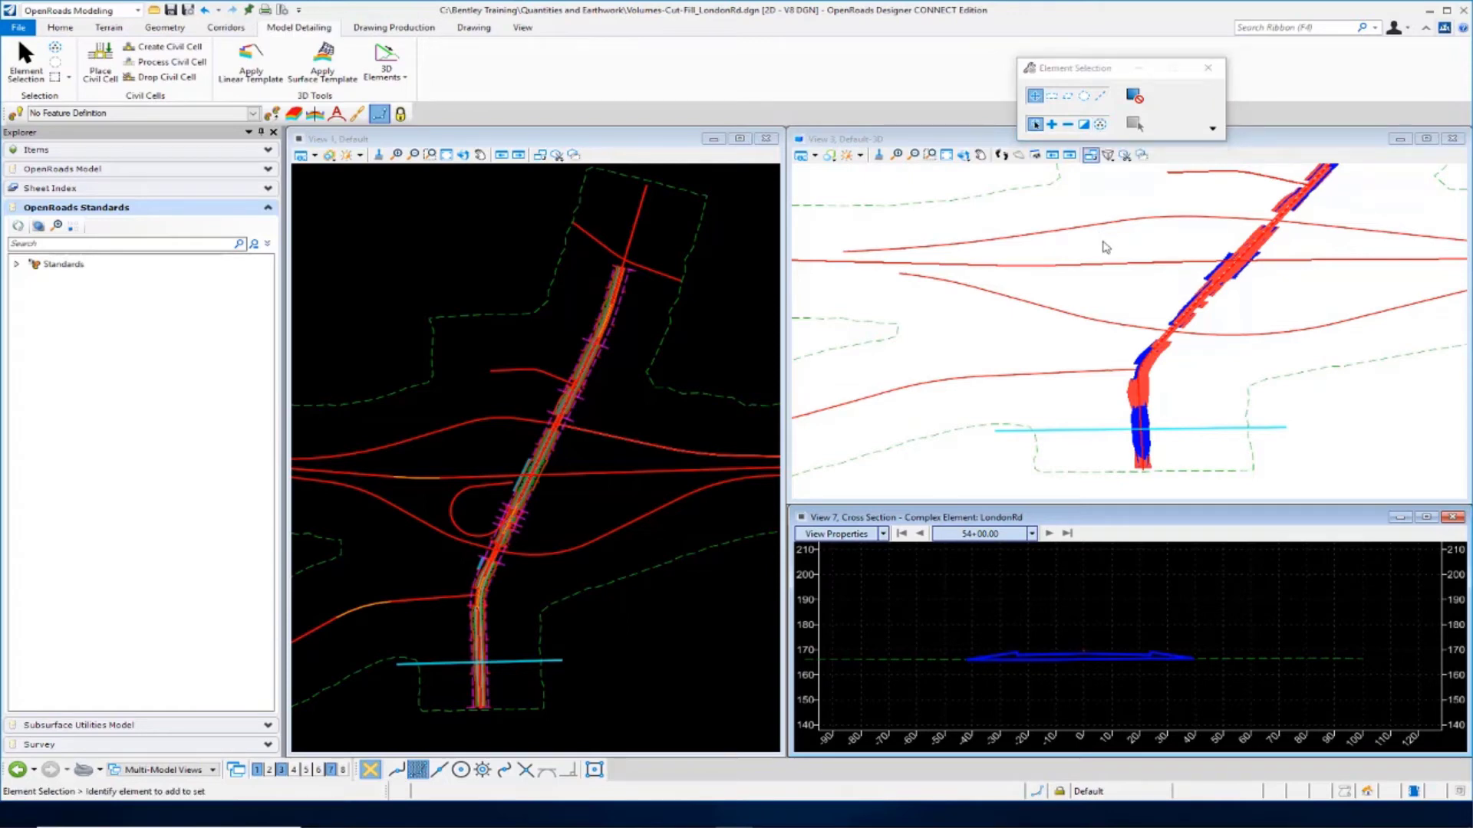
left_click(1100, 125)
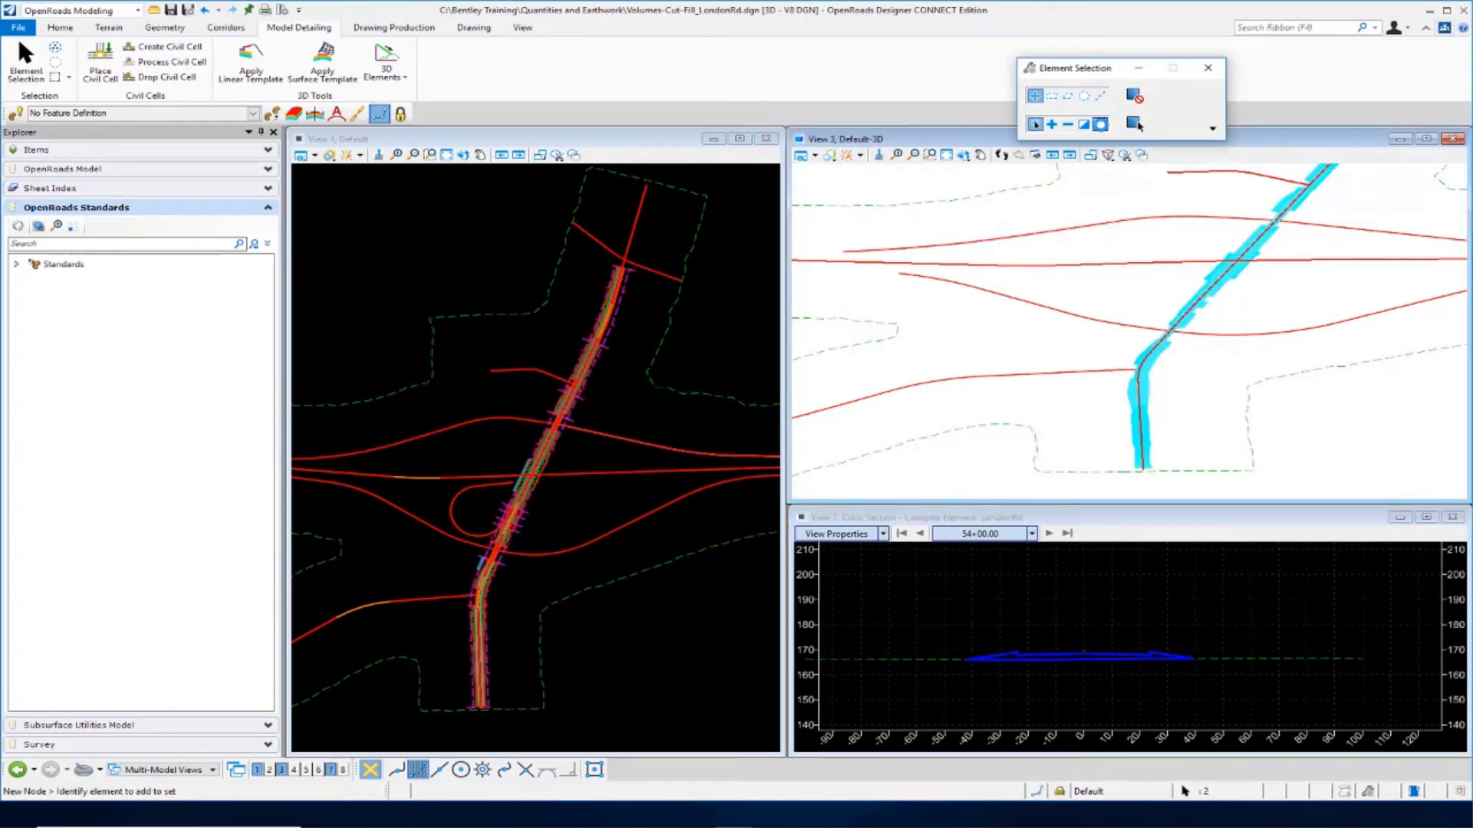
left_click(1097, 215)
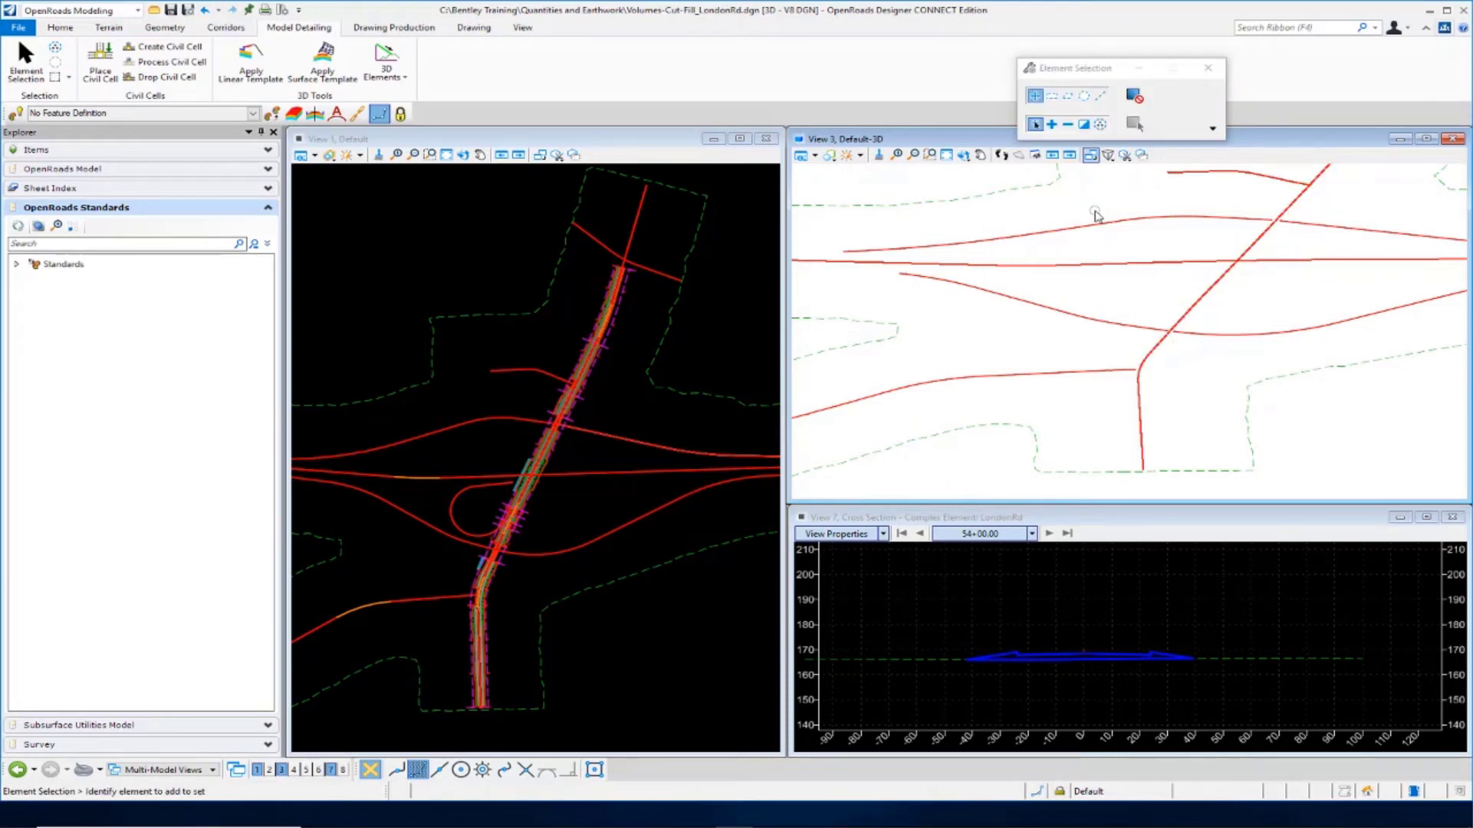
left_click(1081, 632)
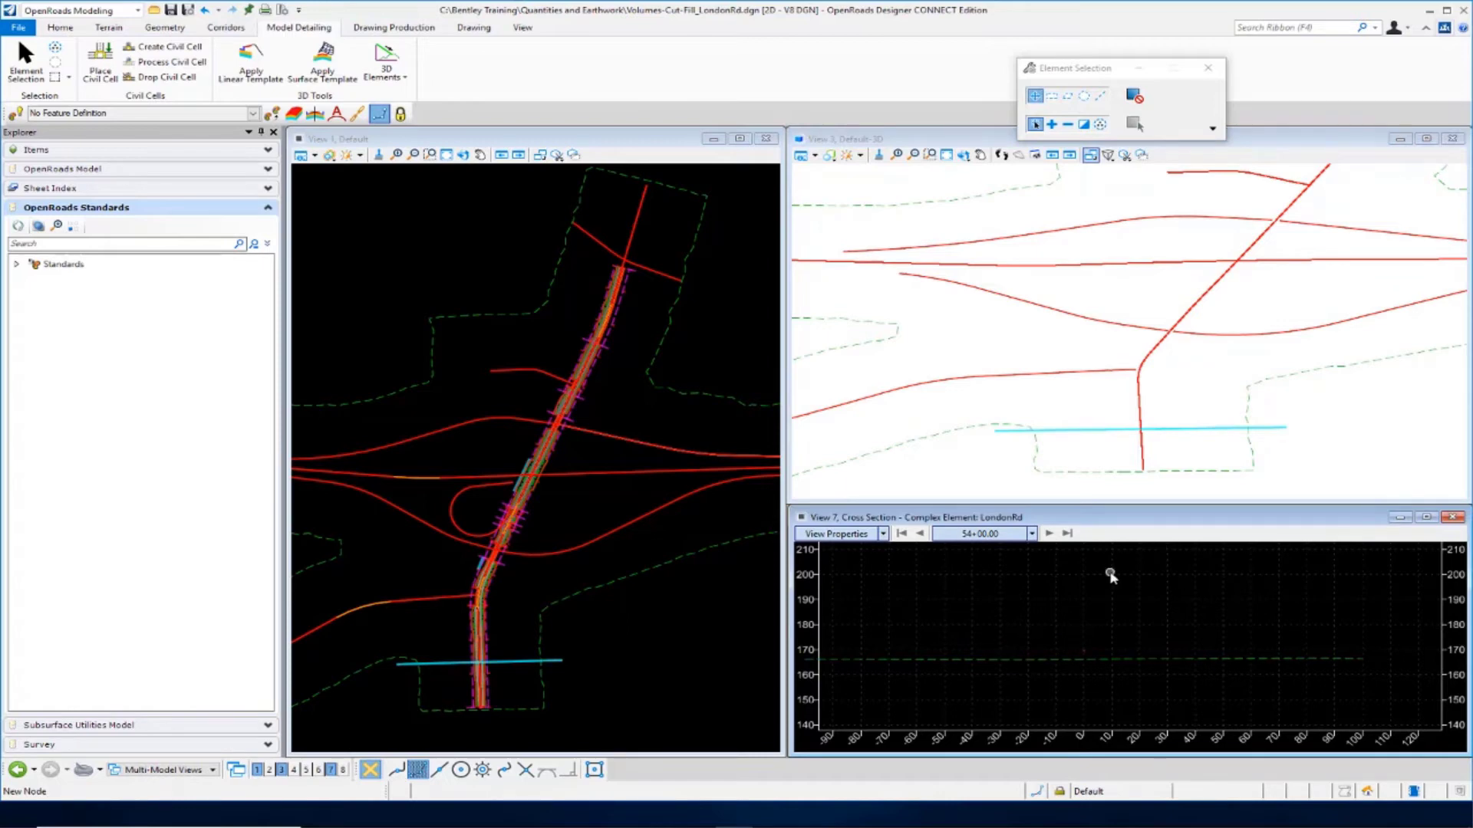
left_click(1188, 382)
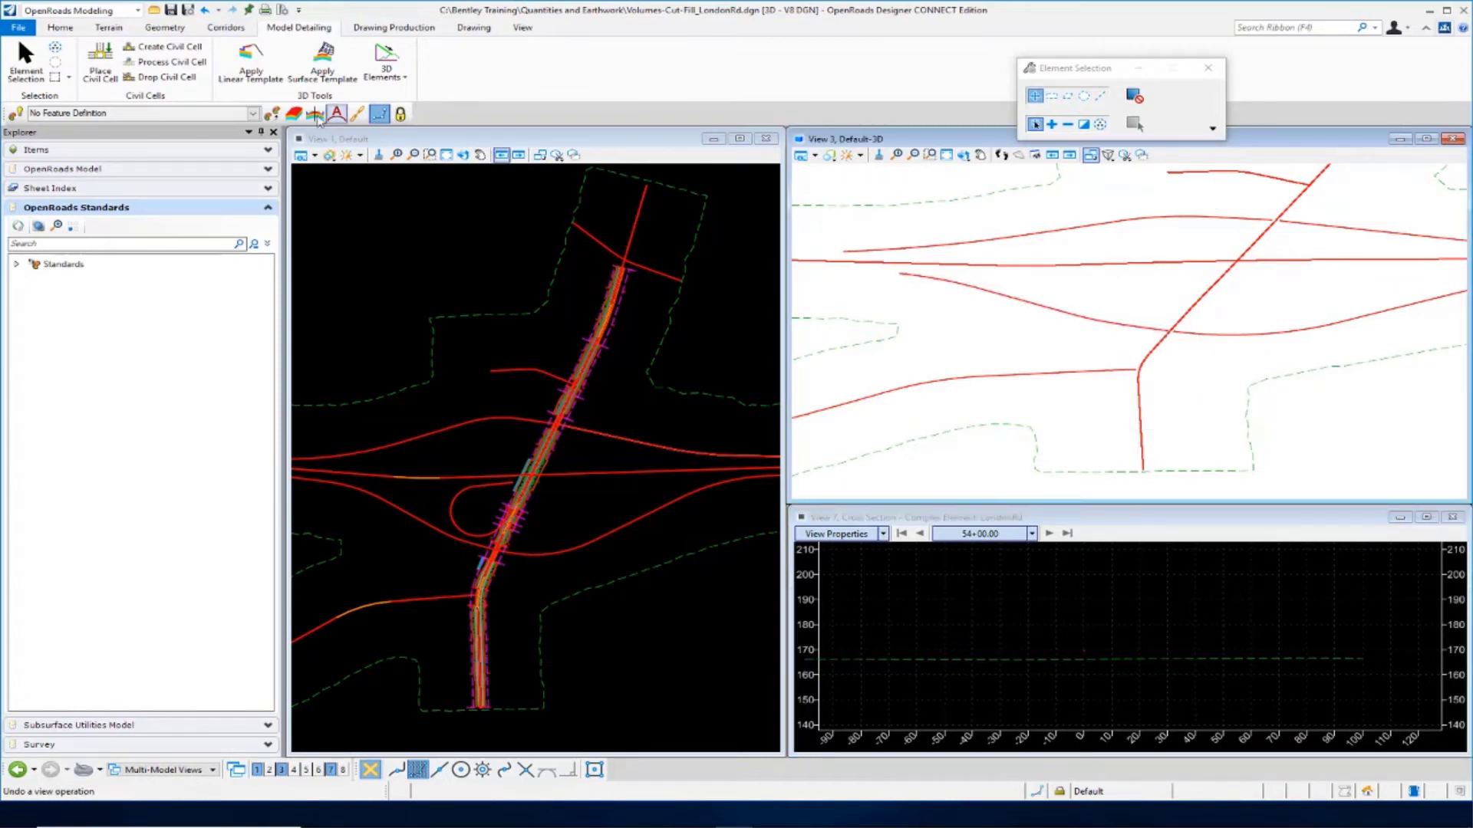
Turn on the display of the Corridor-LondonRd.dgn reference in the 3D model and close the references list
left_click(63, 29)
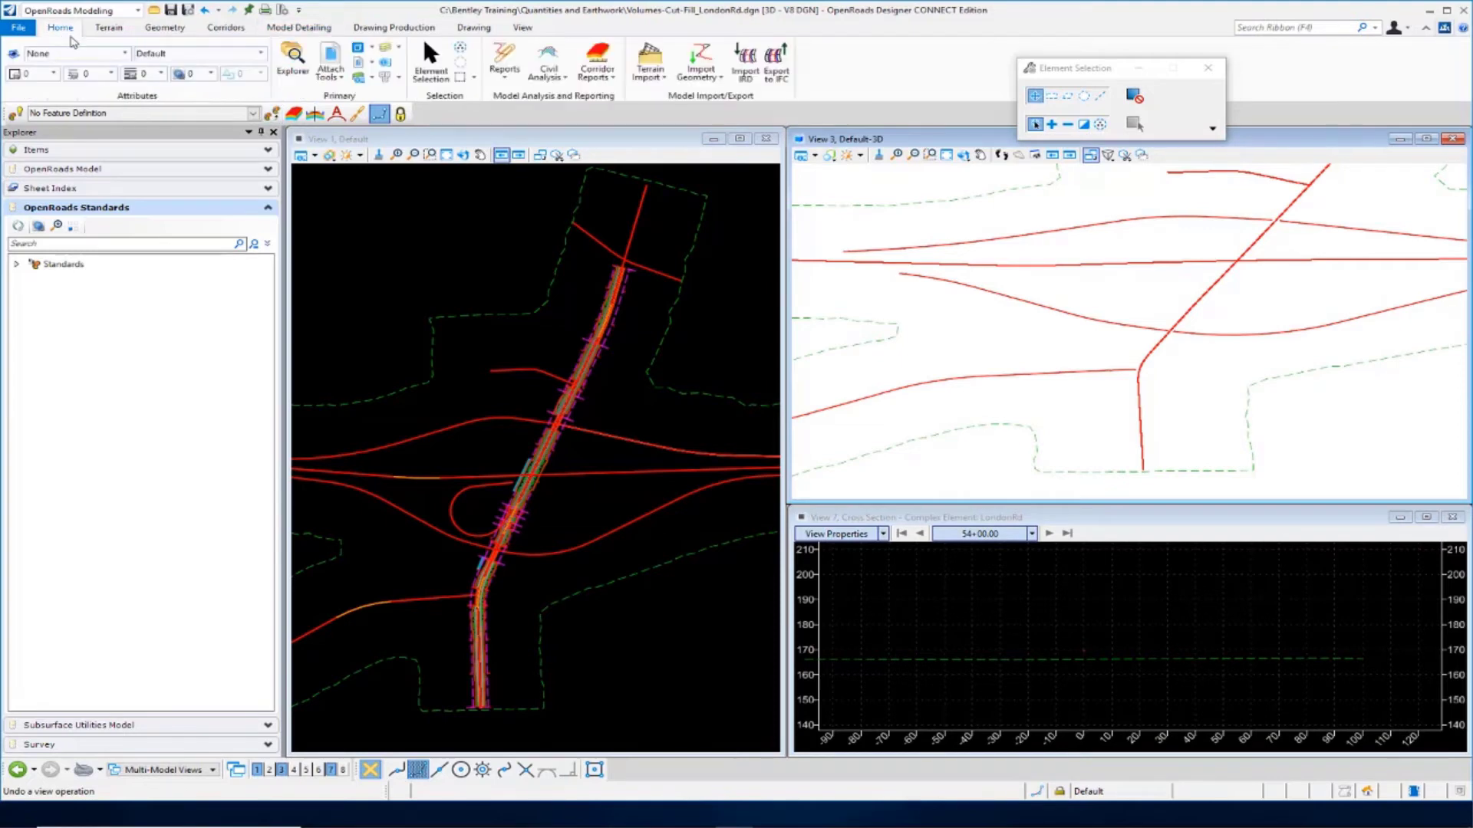
left_click(331, 67)
left_click(351, 98)
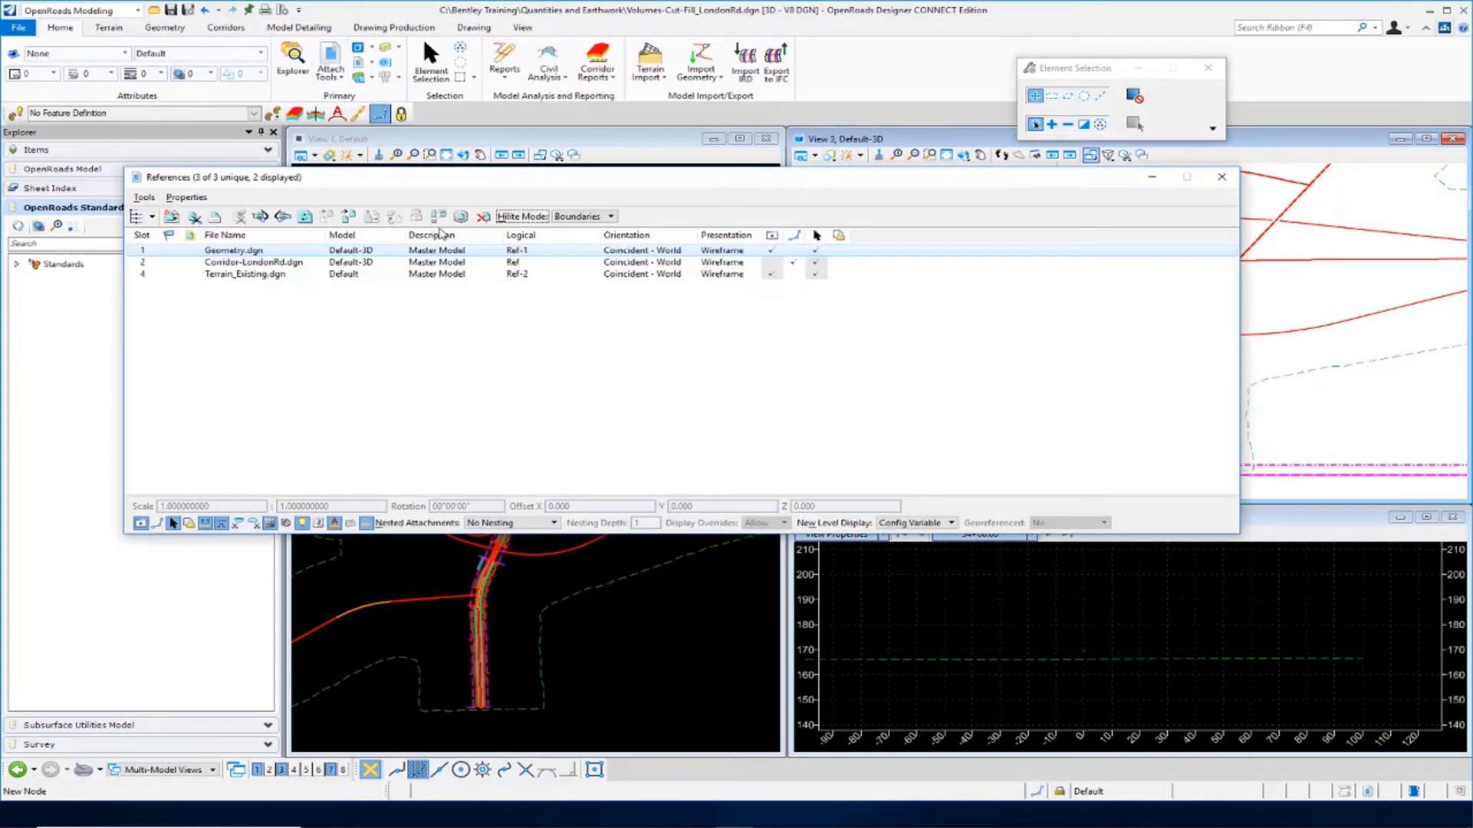
left_click(771, 263)
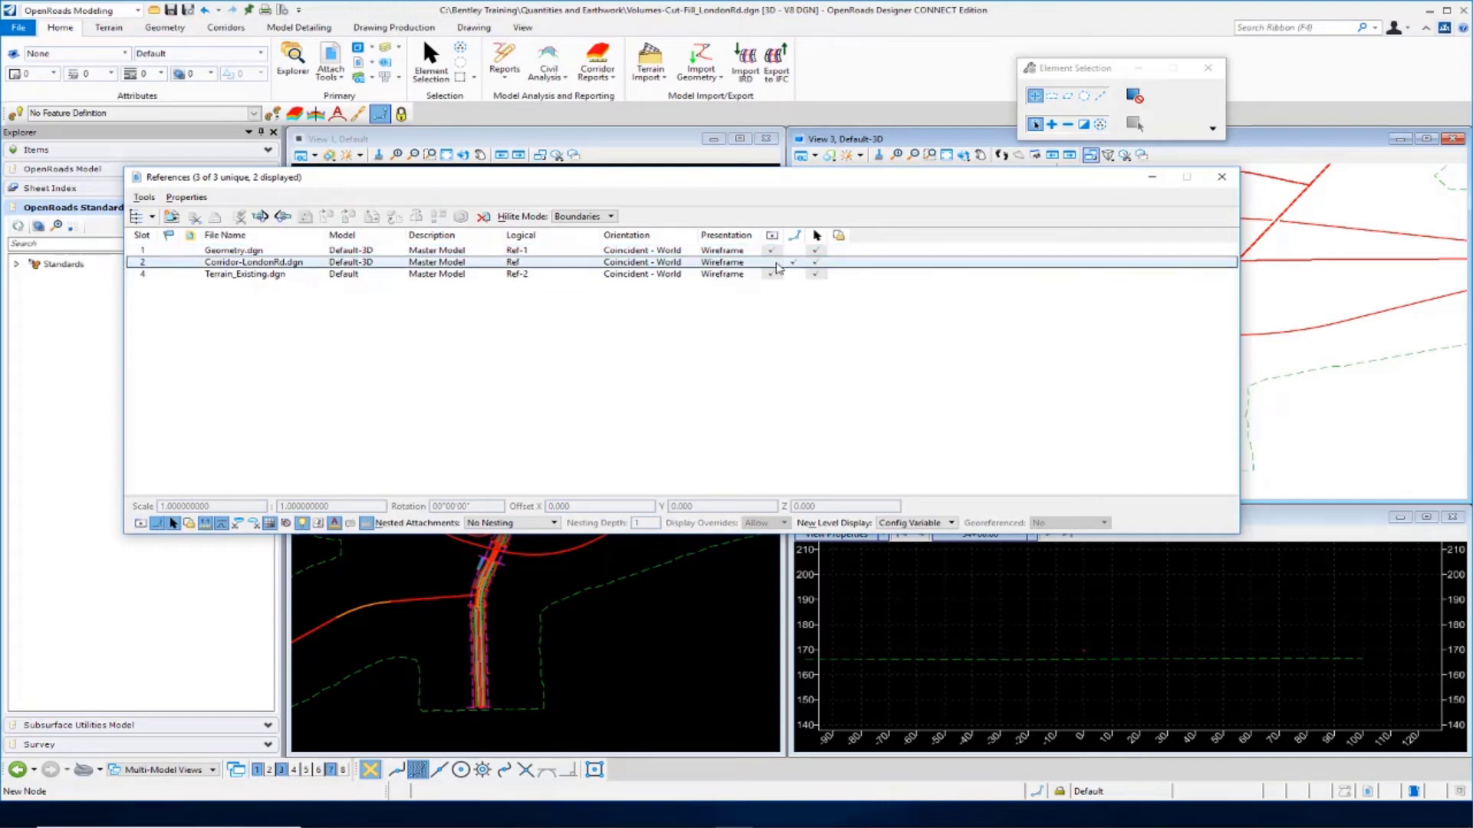
left_click(1221, 177)
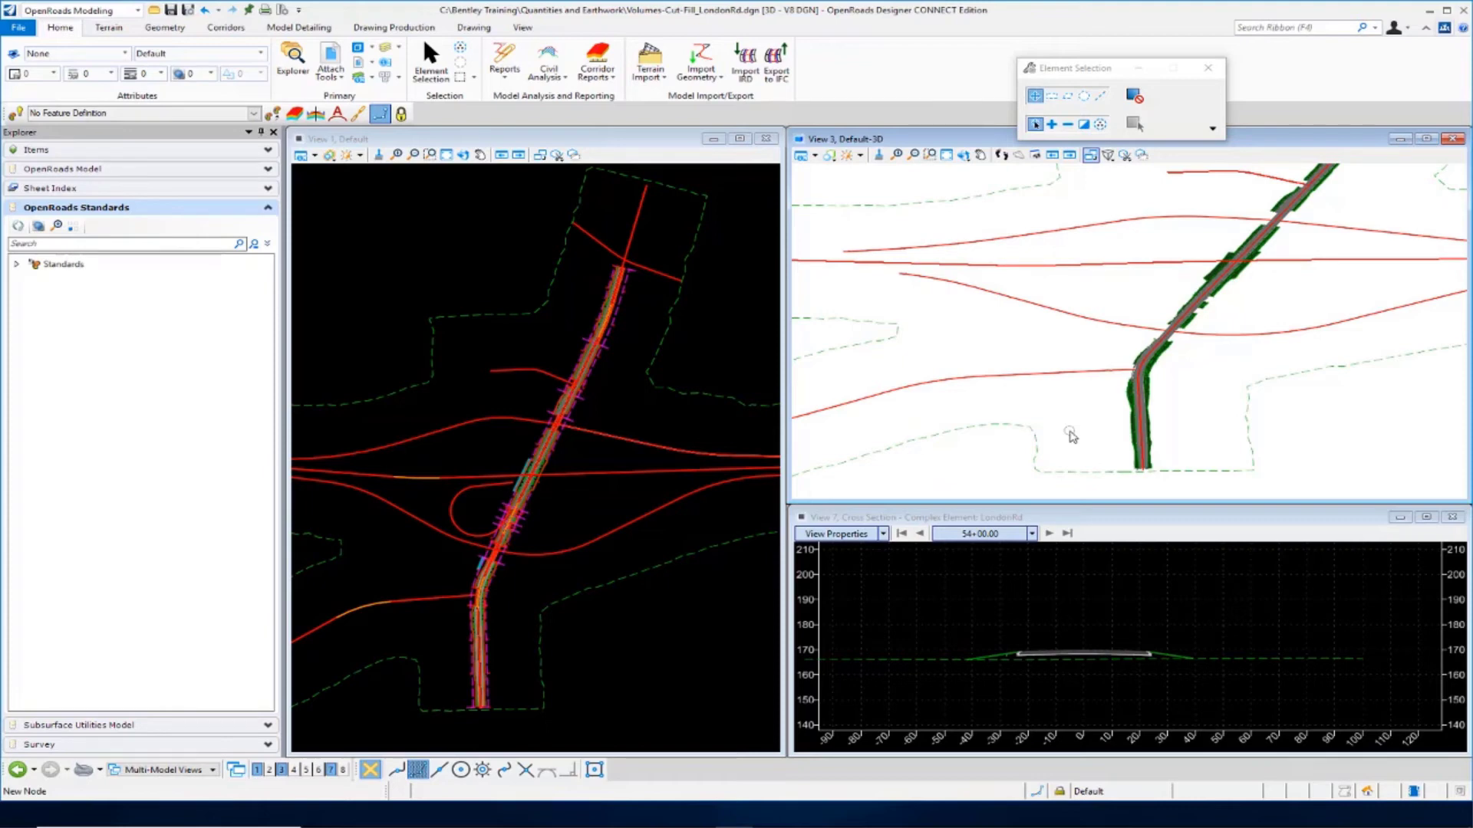
Open the references list and switch it to the attachments of the 2D plan model
left_click(331, 75)
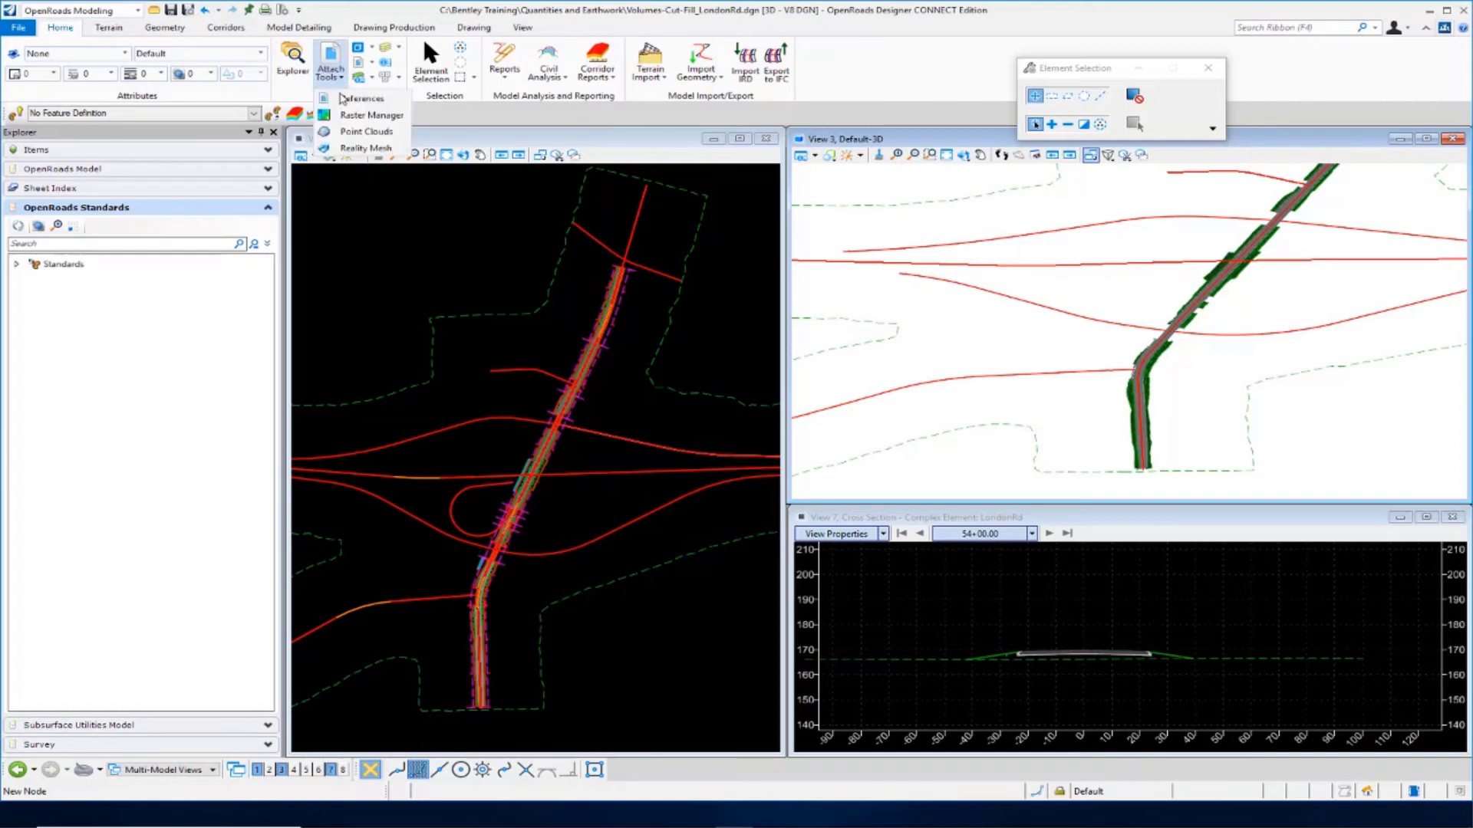
left_click(342, 99)
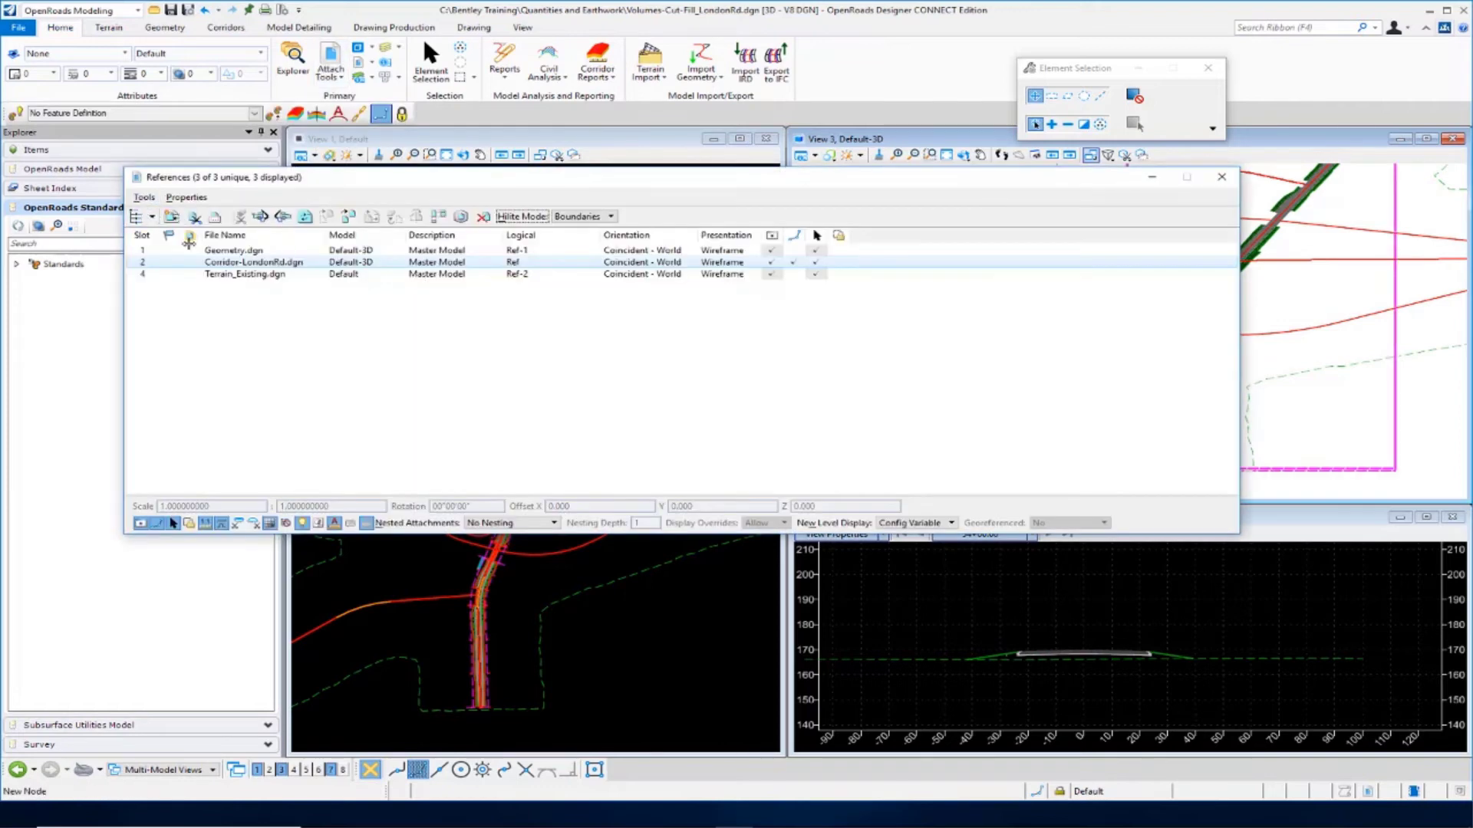
left_click(602, 564)
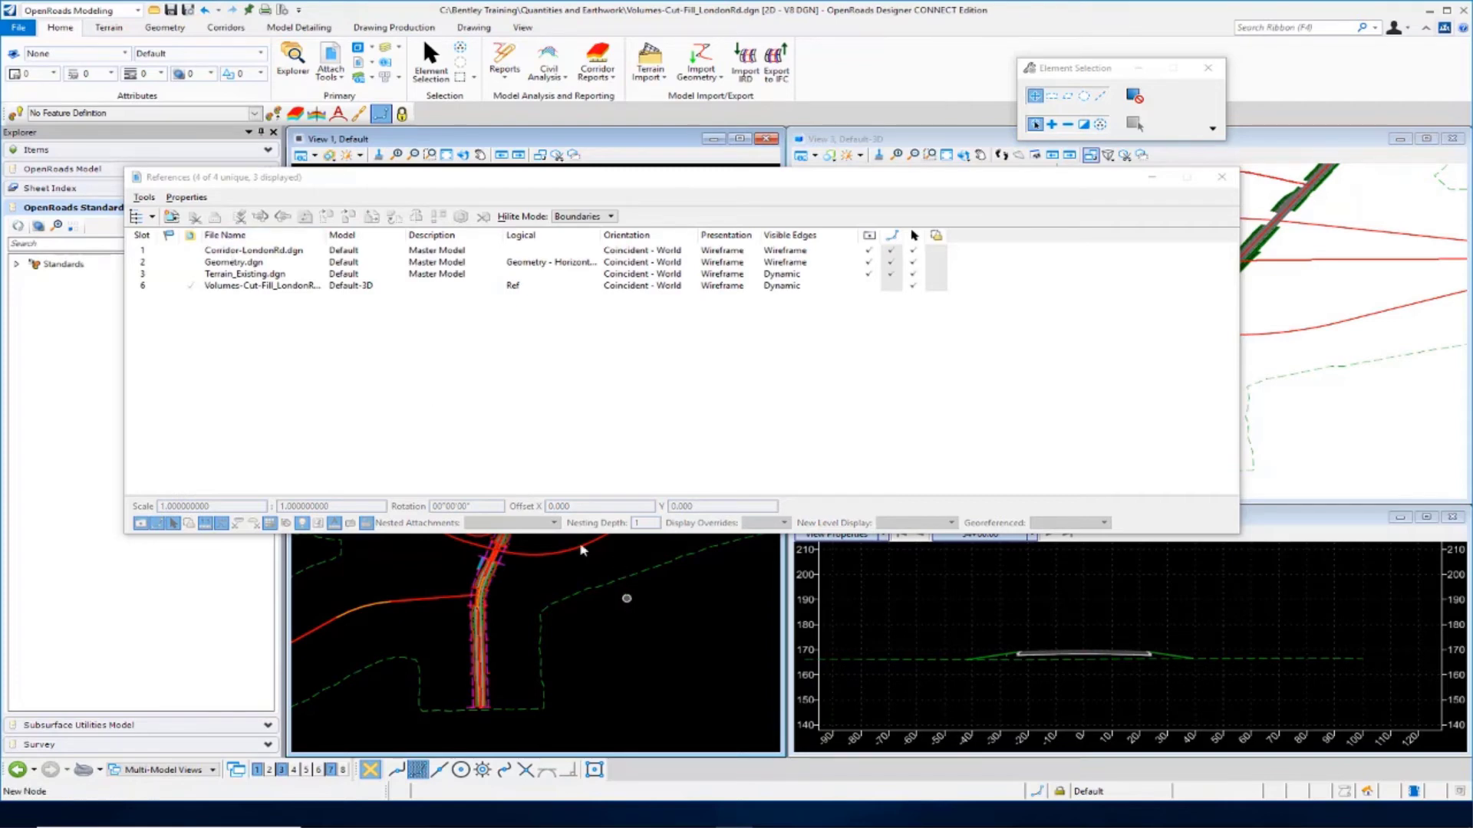
Attach Exist_Pavt.dgn and MUCK.dgn to the 2D model as references with Coincident - World orientation, and close the references list
left_click(147, 198)
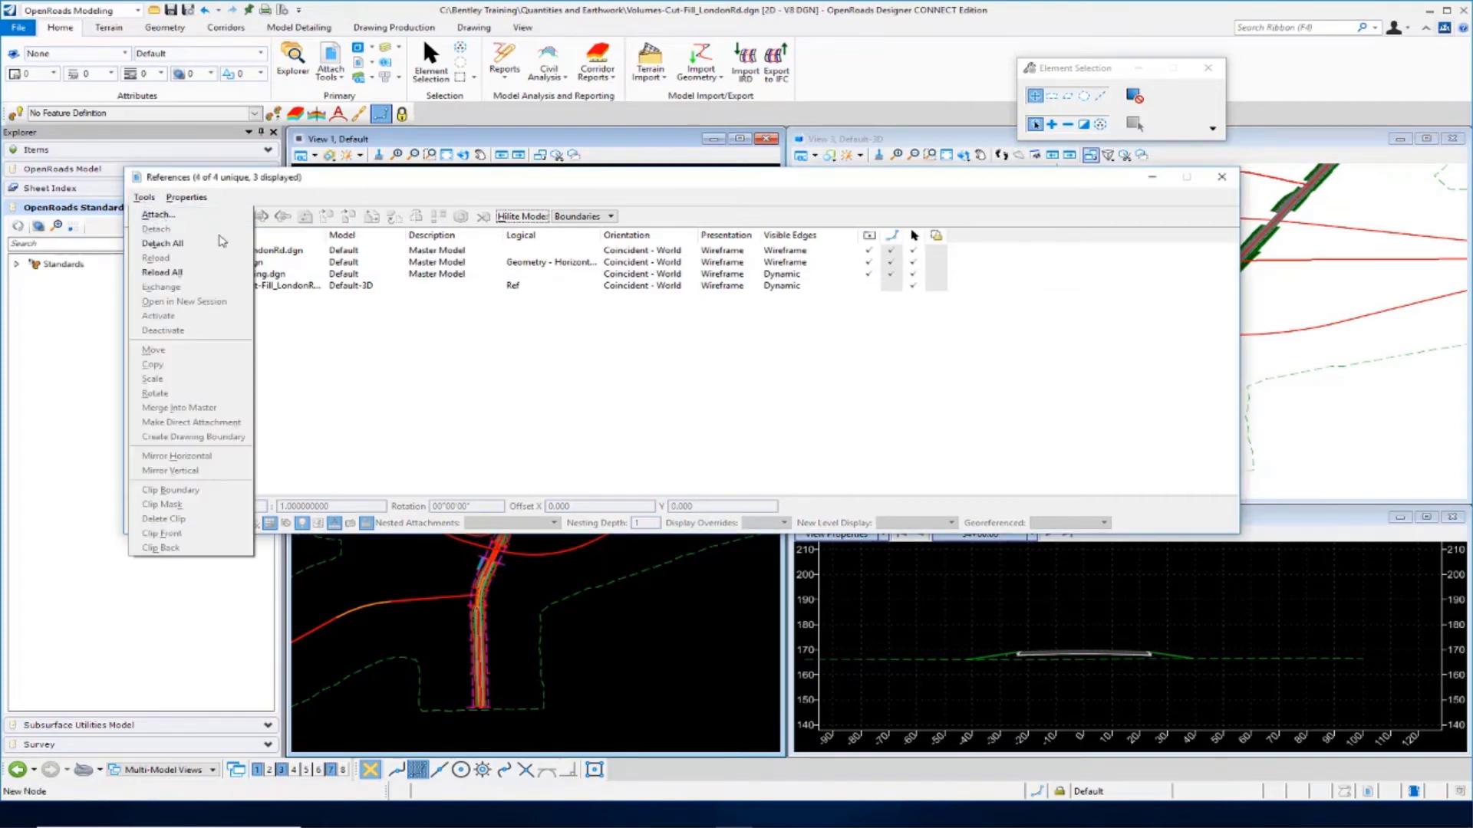
left_click(395, 335)
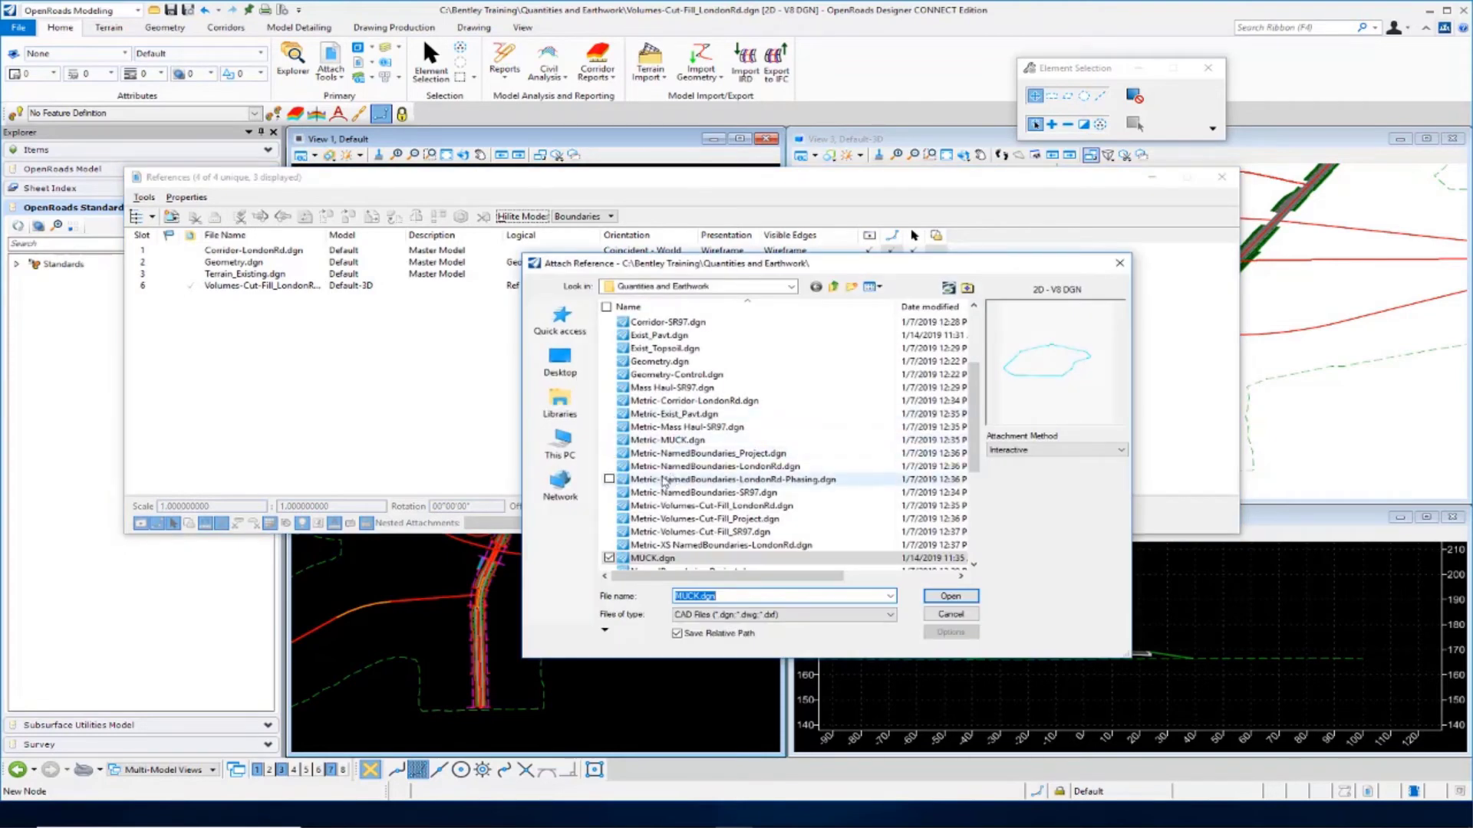
left_click(659, 414)
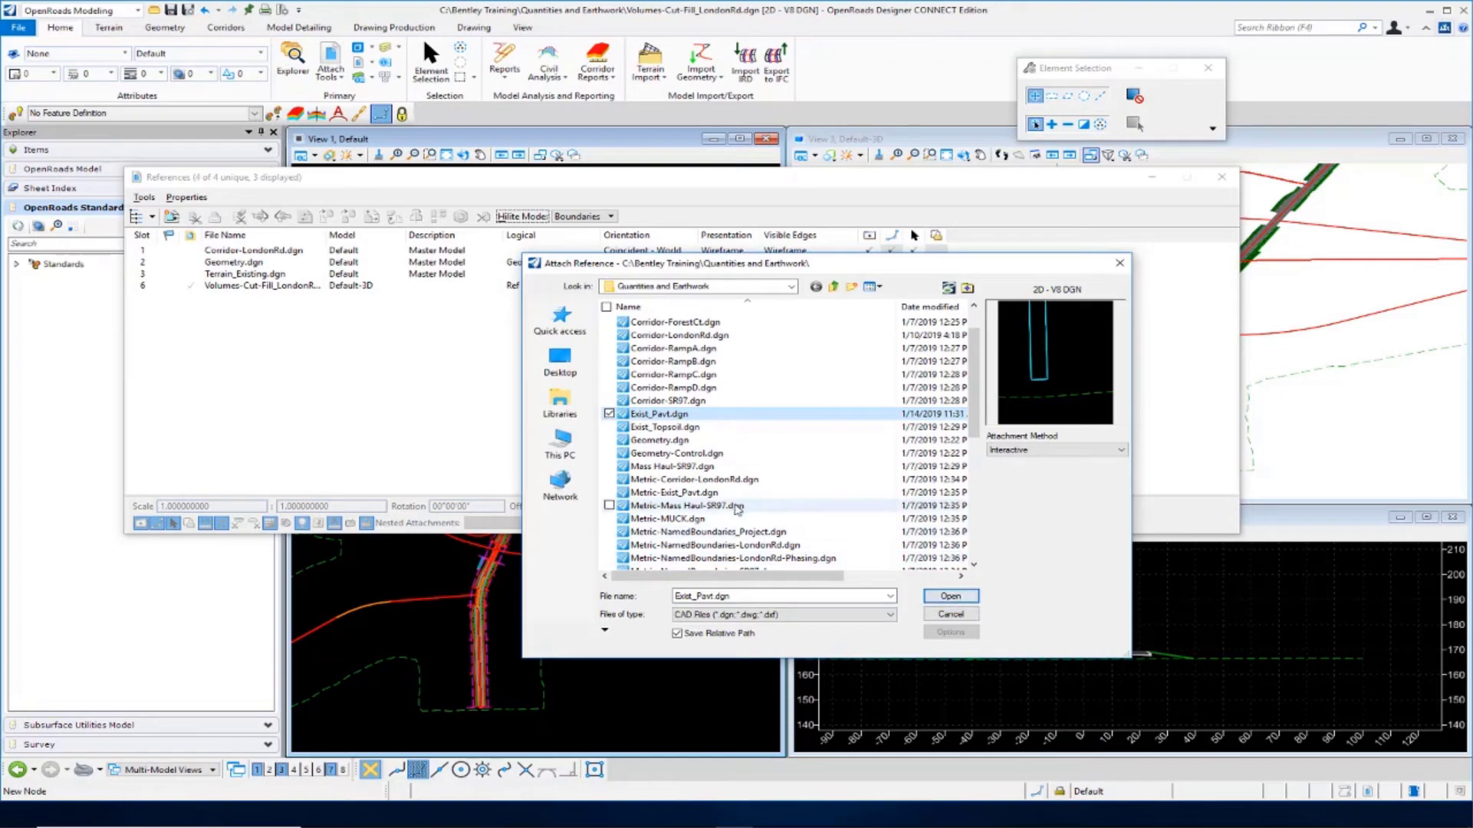
scroll(701, 514, "down", 3)
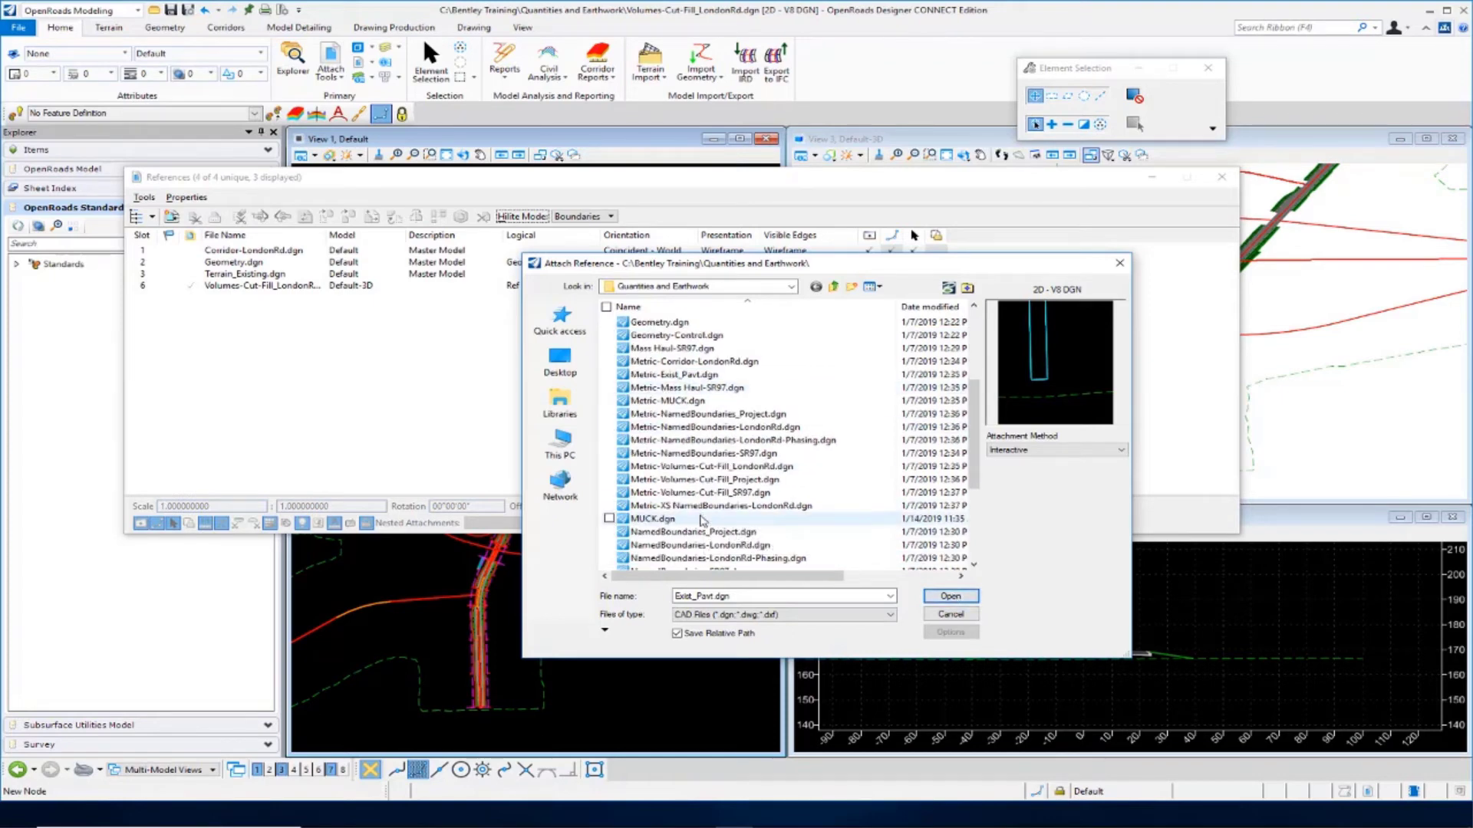
left_click(700, 519, "ctrl")
scroll(702, 520, "up", 1)
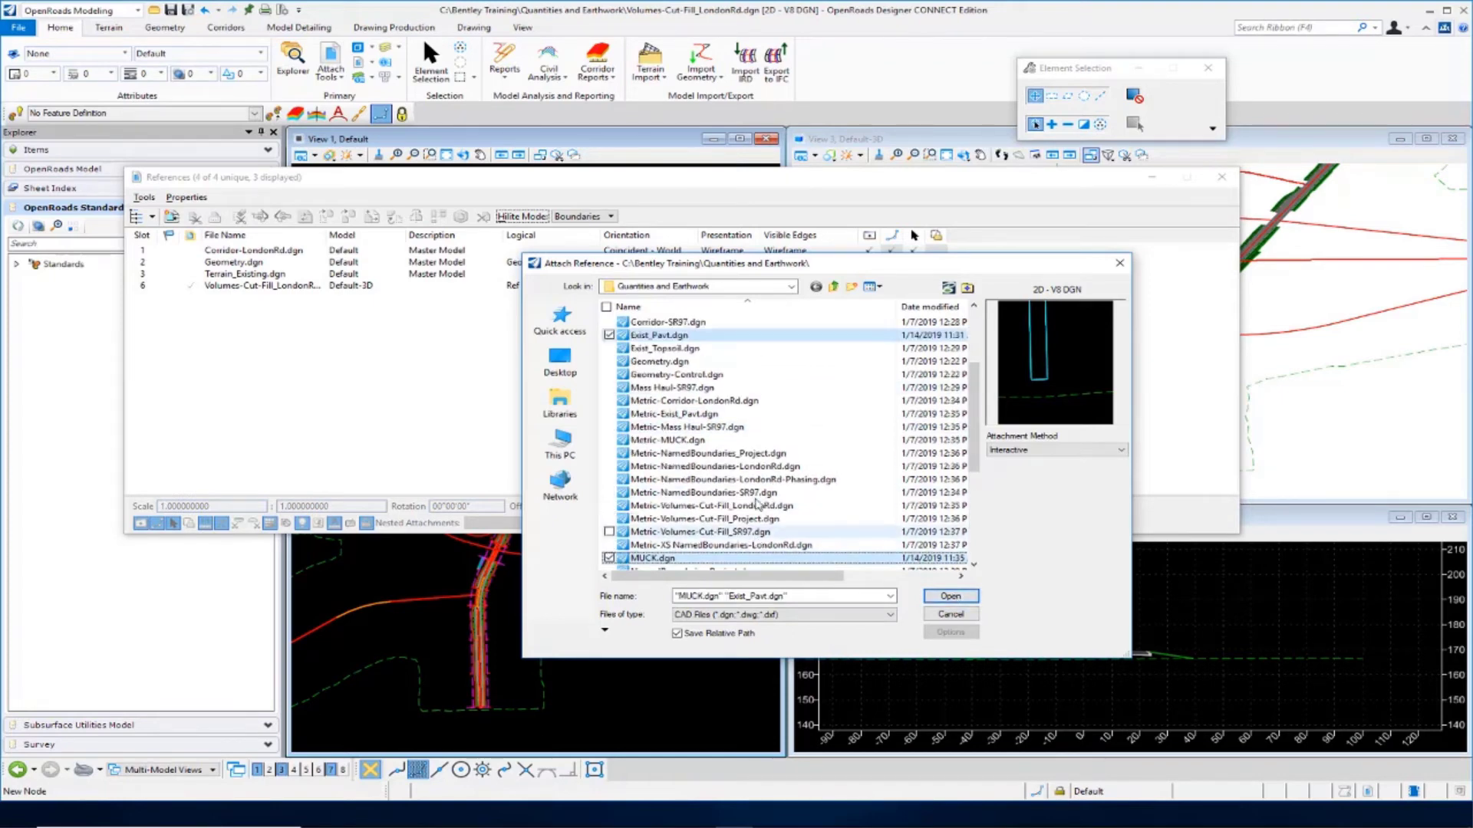
left_click(958, 599)
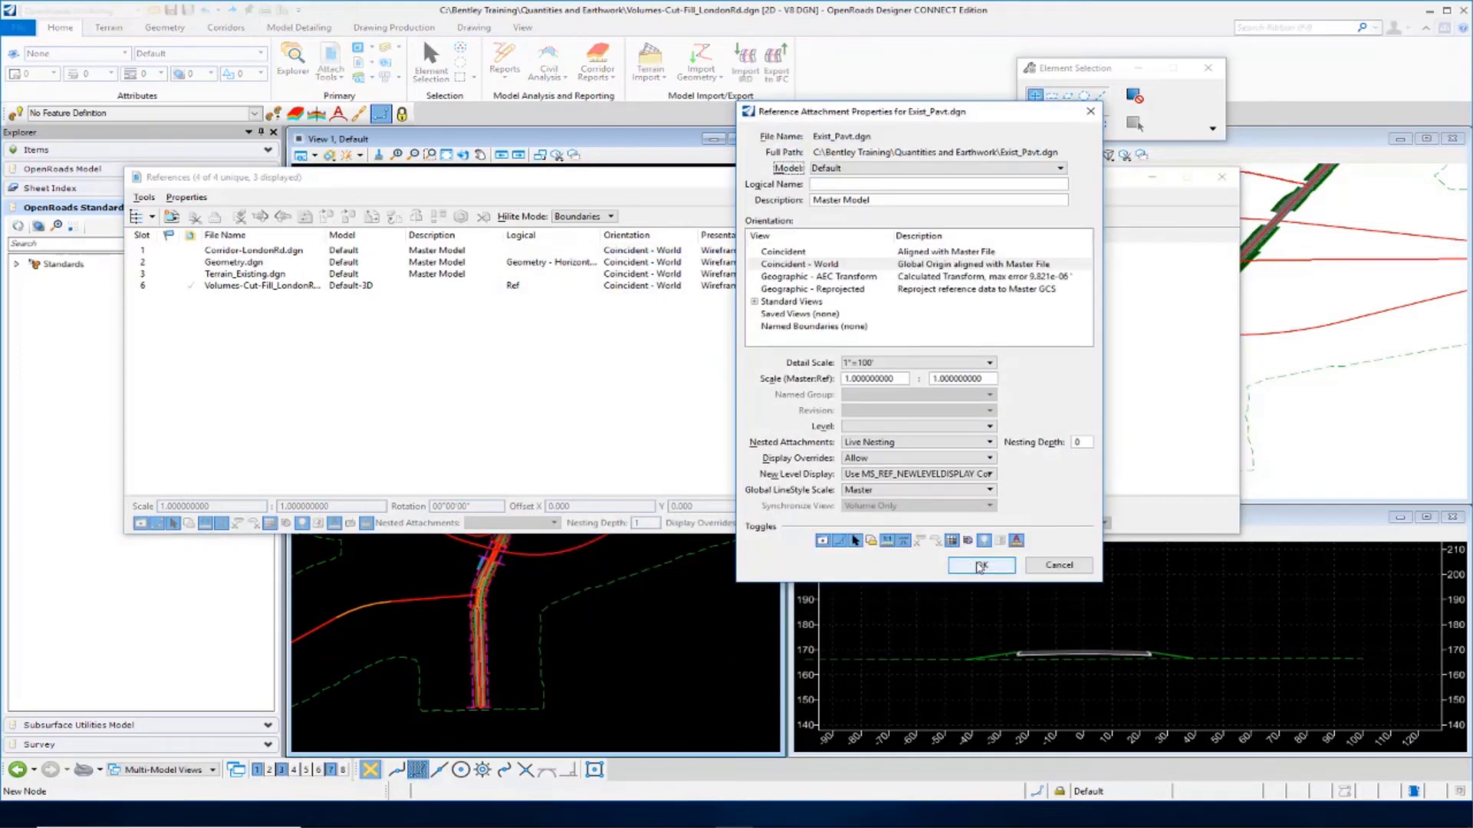
left_click(980, 568)
left_click(982, 569)
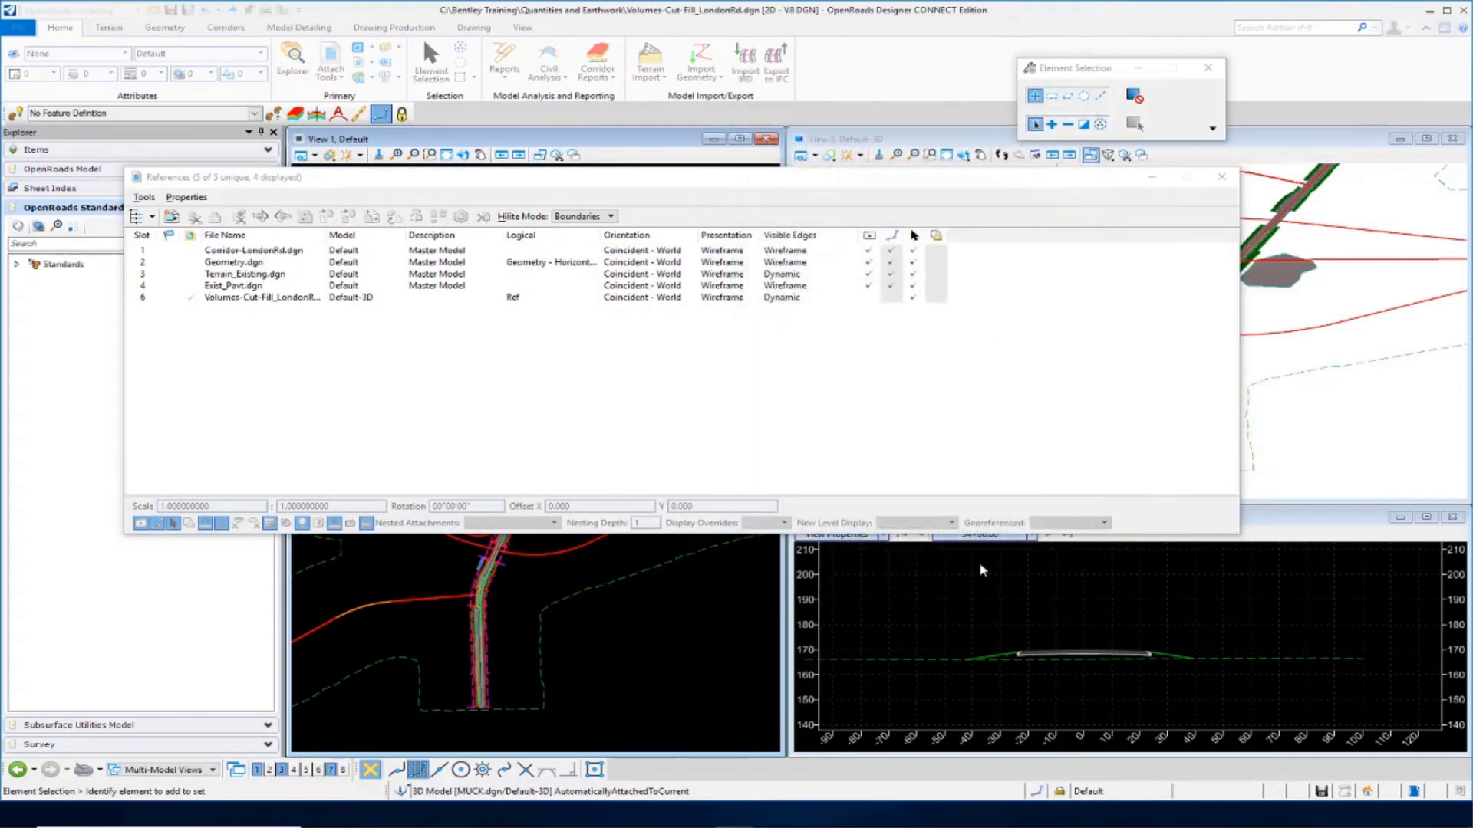
left_click(1220, 181)
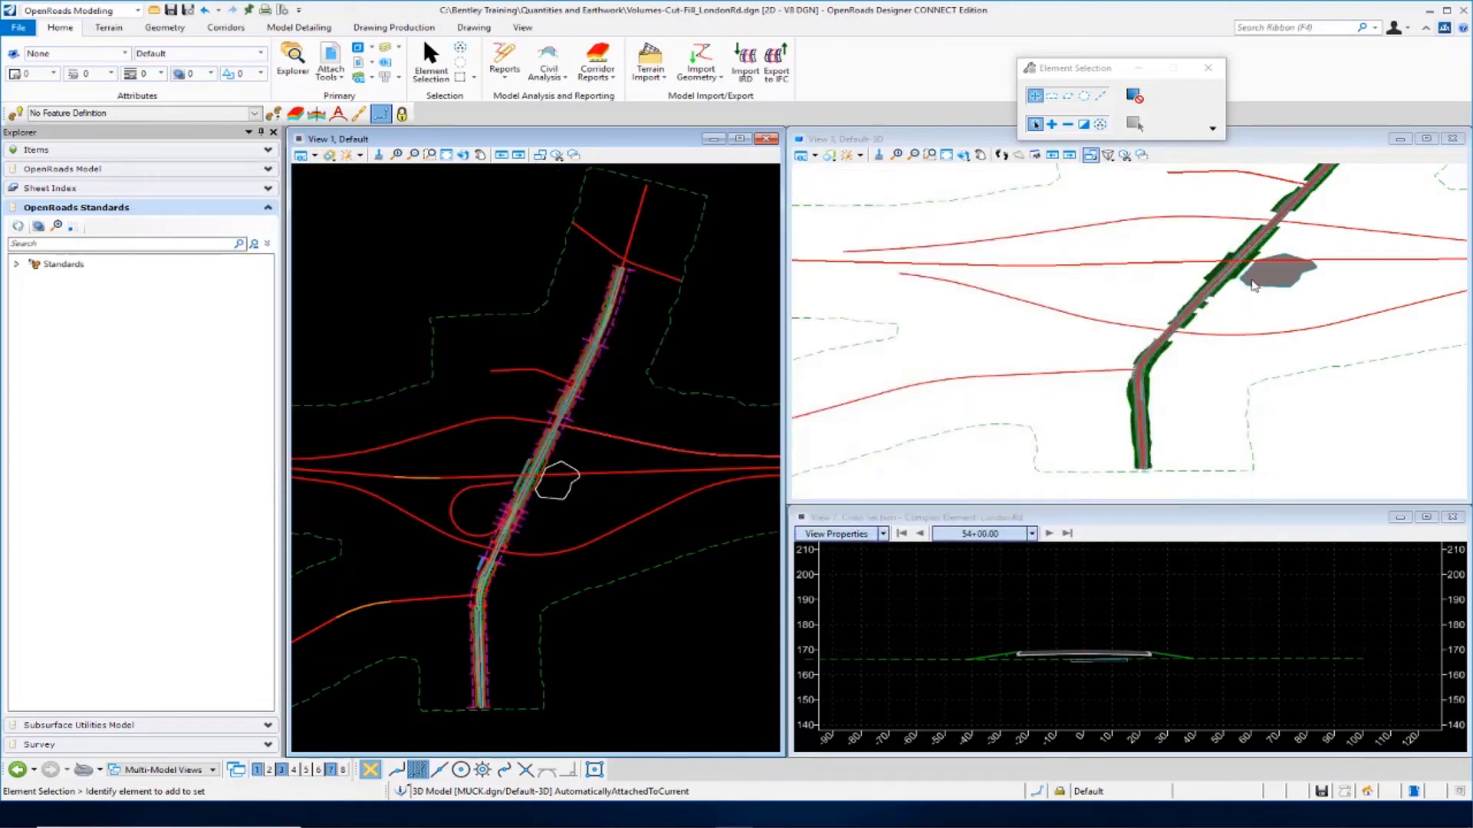
Create cut and fill volumes using the Volumes_Cut and Volumes_Fill feature definitions with Use Unsuitable enabled
left_click(1121, 621)
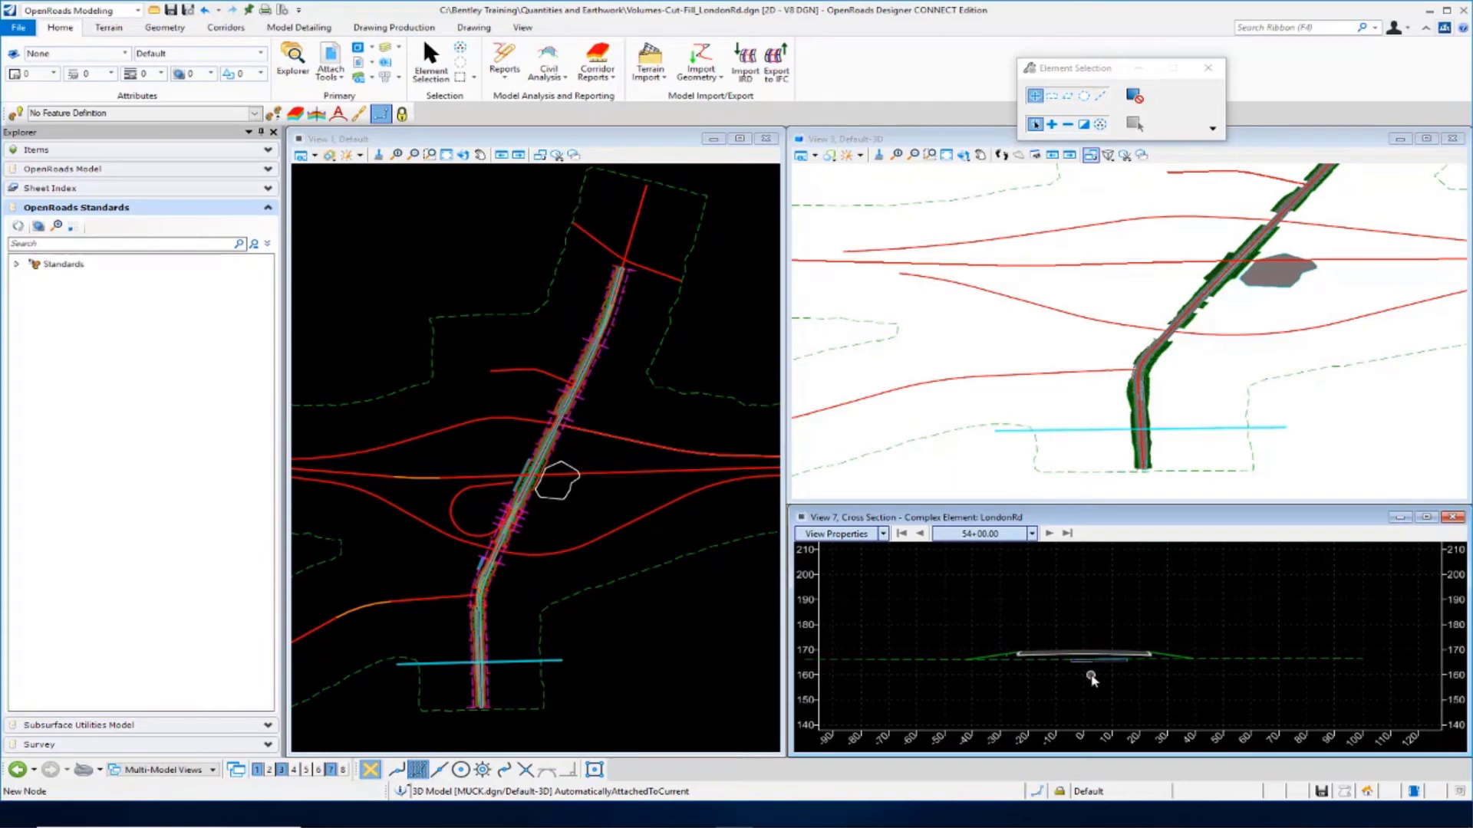
scroll(1079, 674, "up", 2)
scroll(1079, 675, "up", 1)
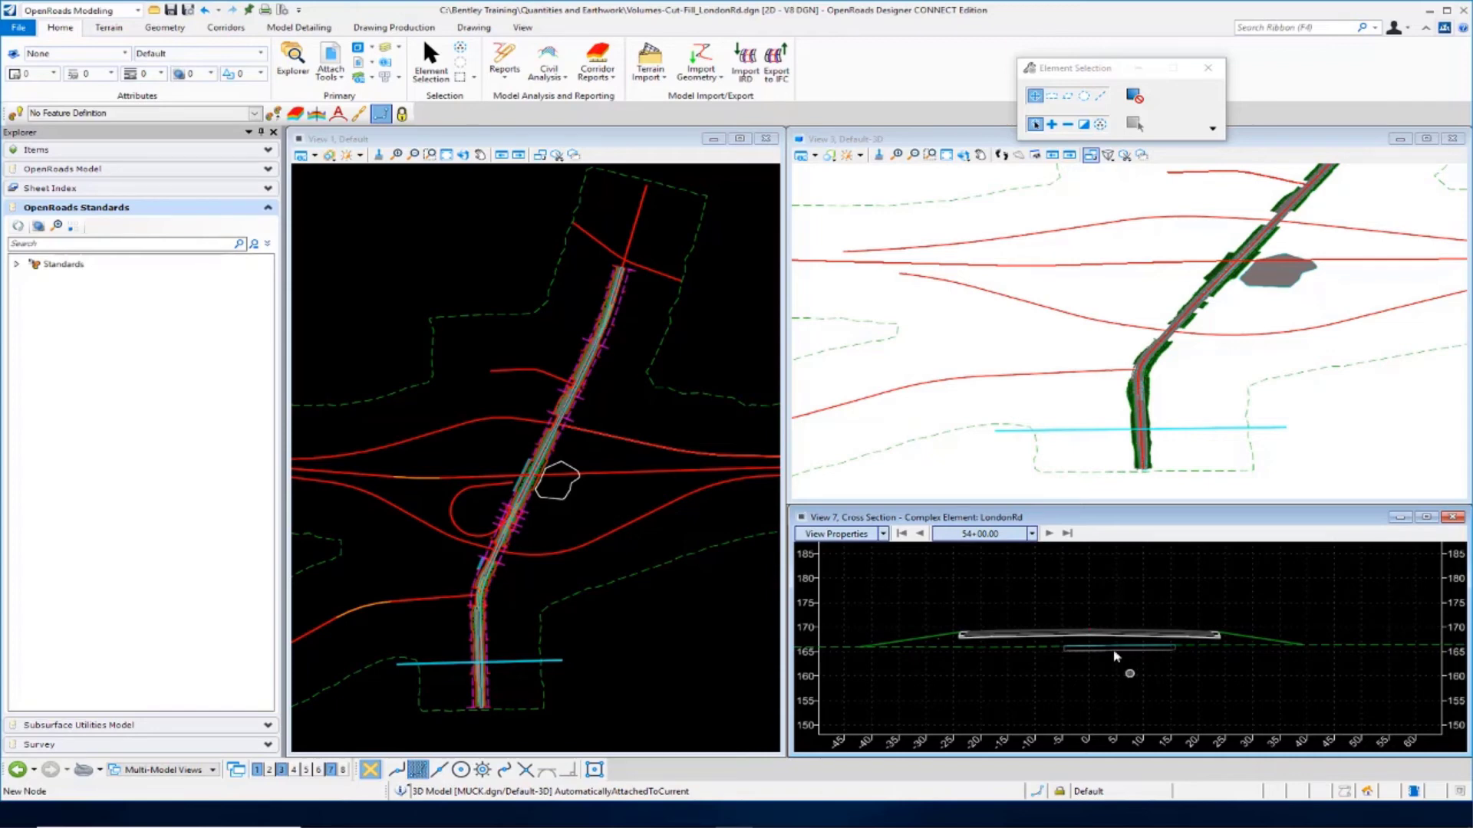
left_click(558, 81)
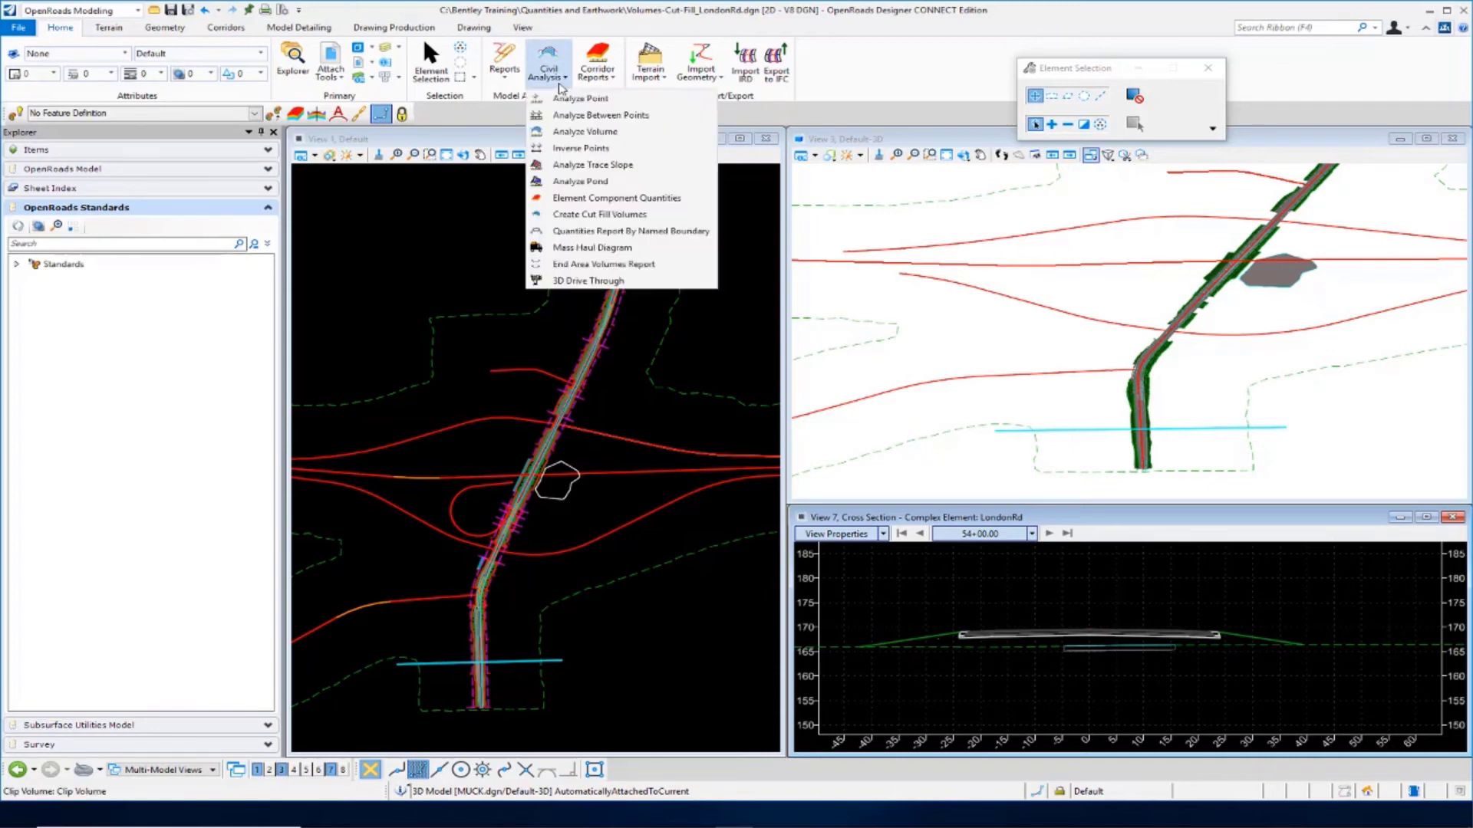
left_click(568, 215)
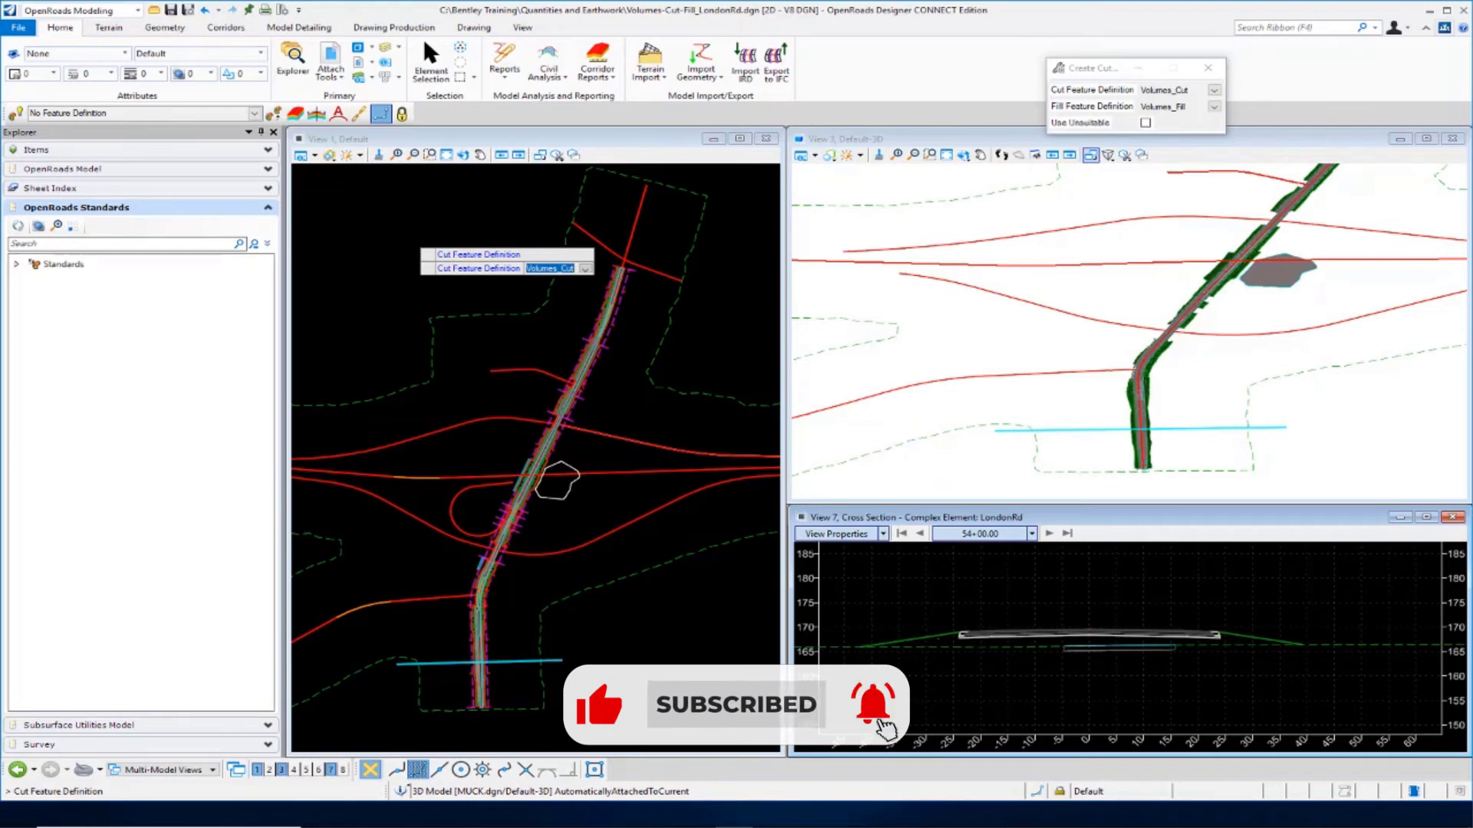
left_click(418, 249)
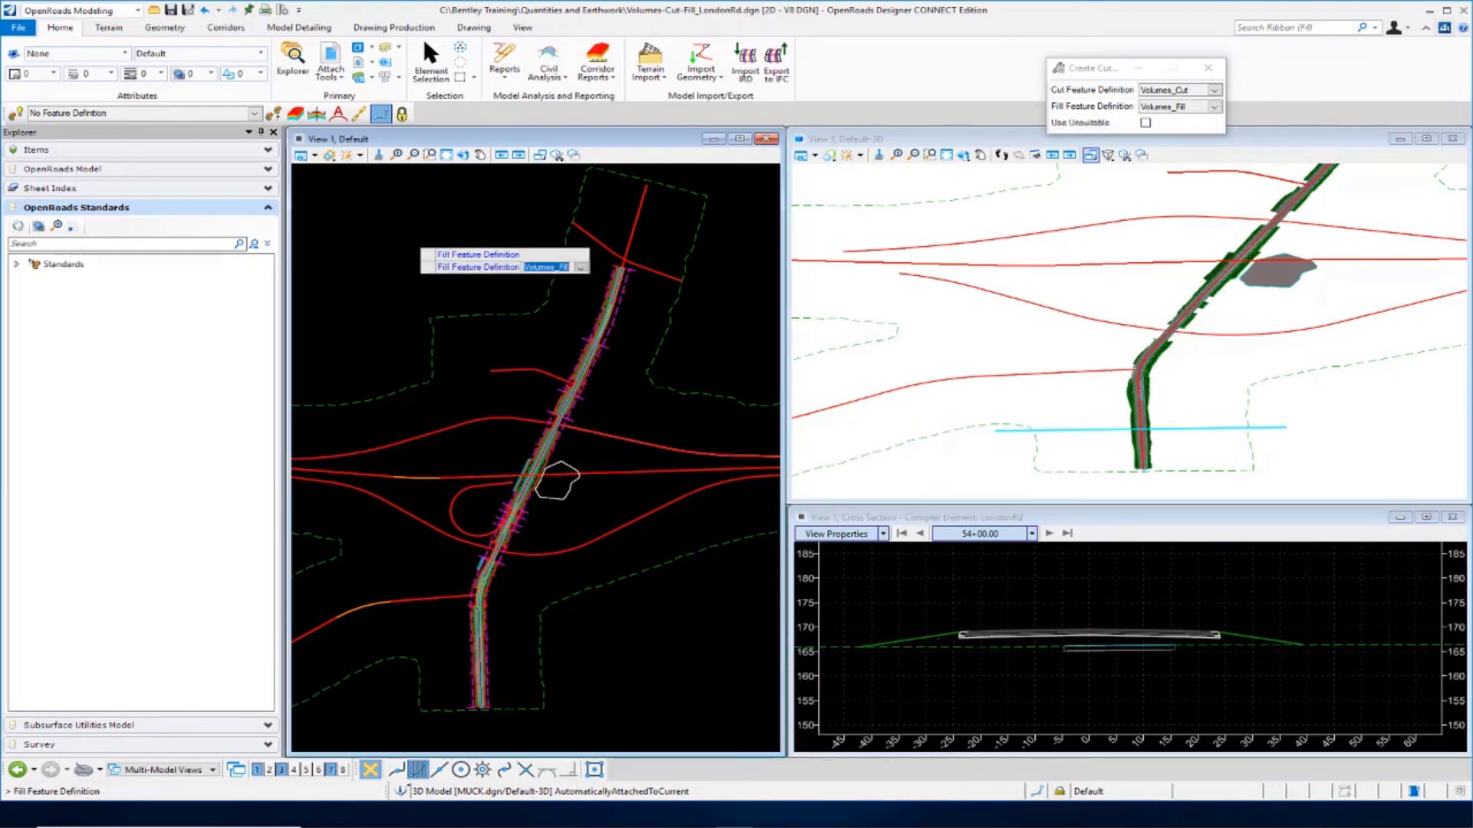
key("Return")
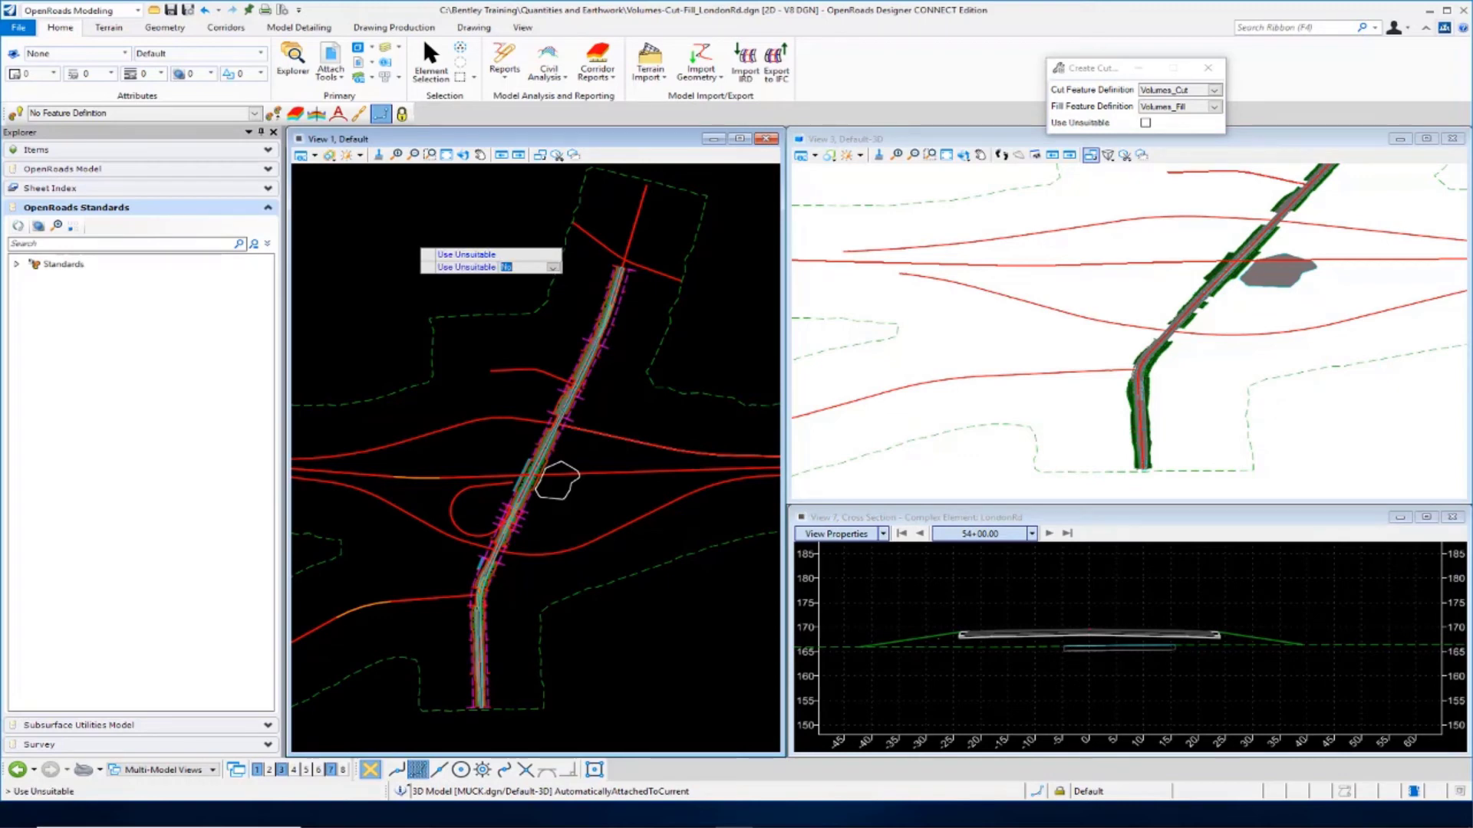
key("Down")
key("Return")
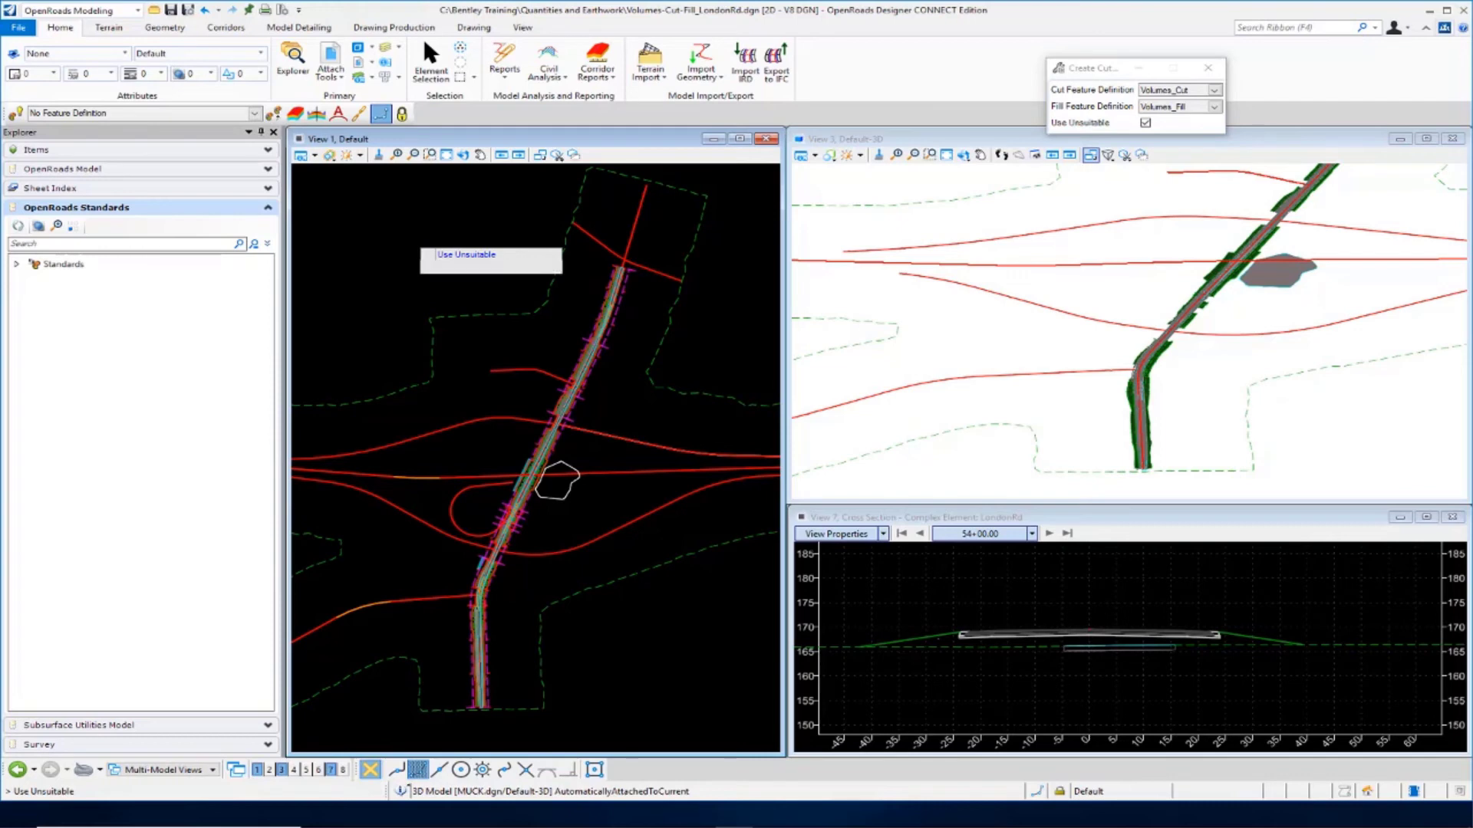
key("Return")
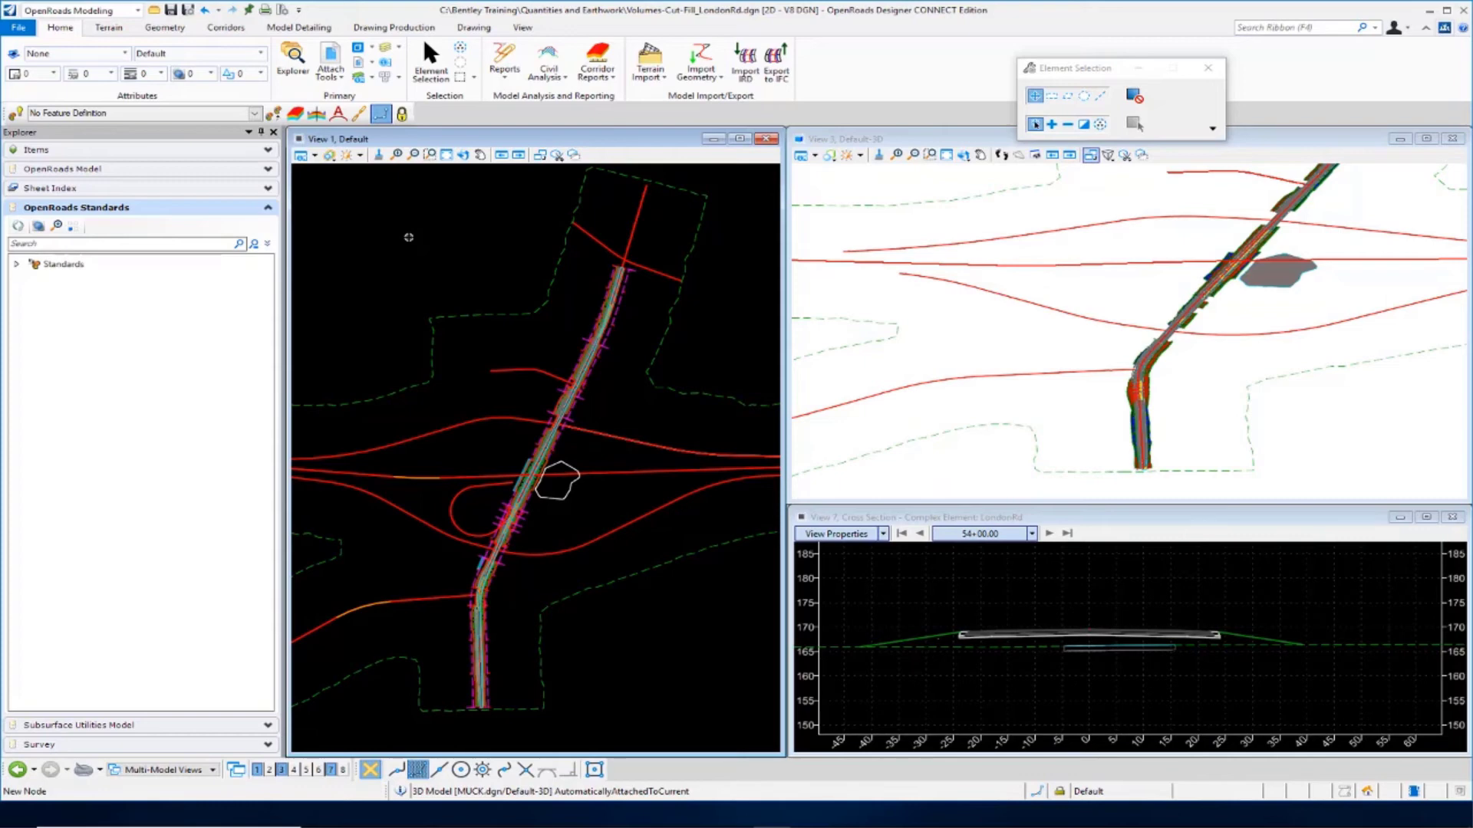
Examine the new volumes around the existing pavement in the 54+00.00 cross section and along London Road in the 3D model
left_click(1163, 583)
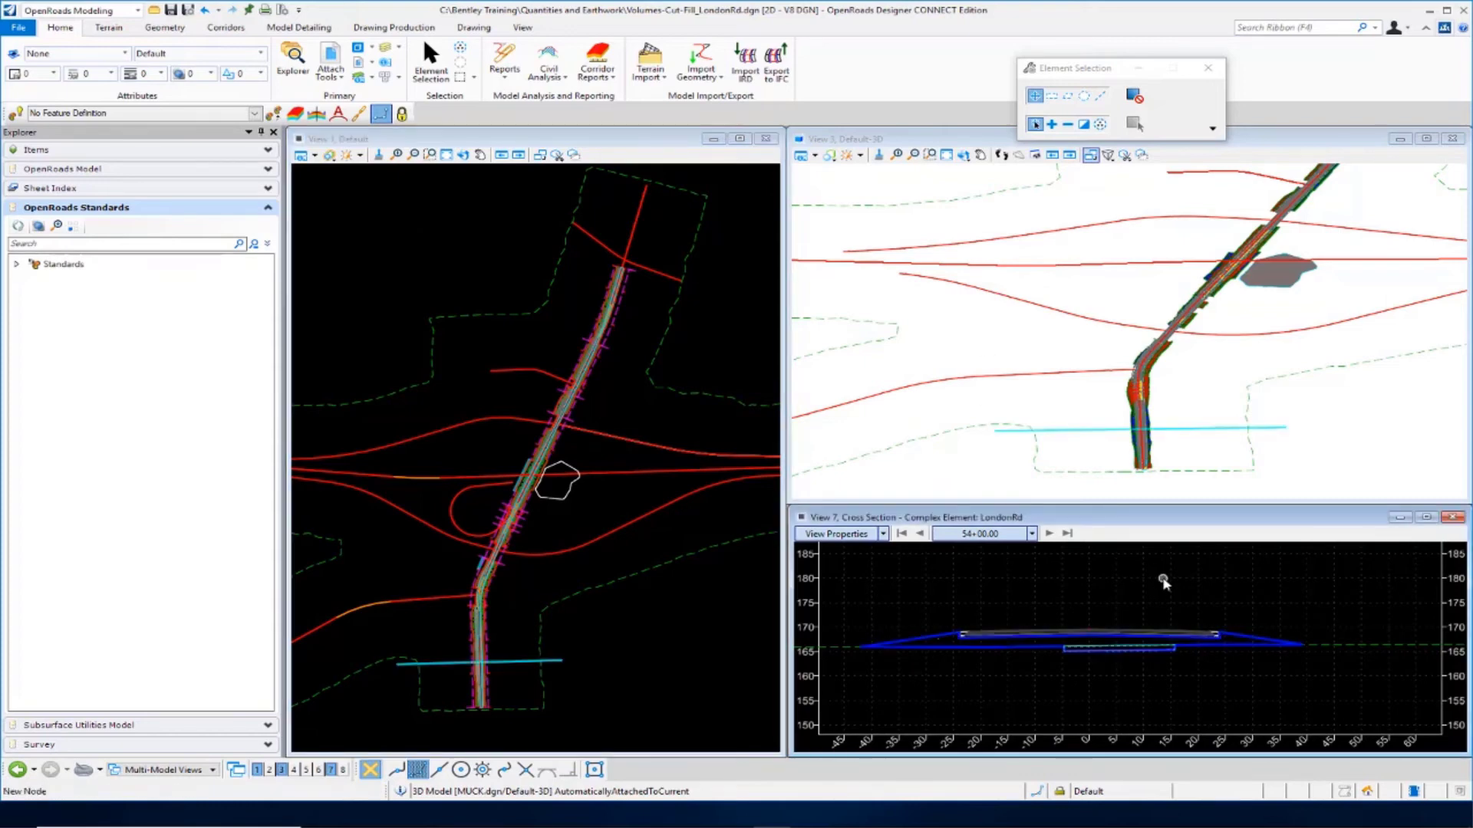
scroll(1073, 664, "up", 3)
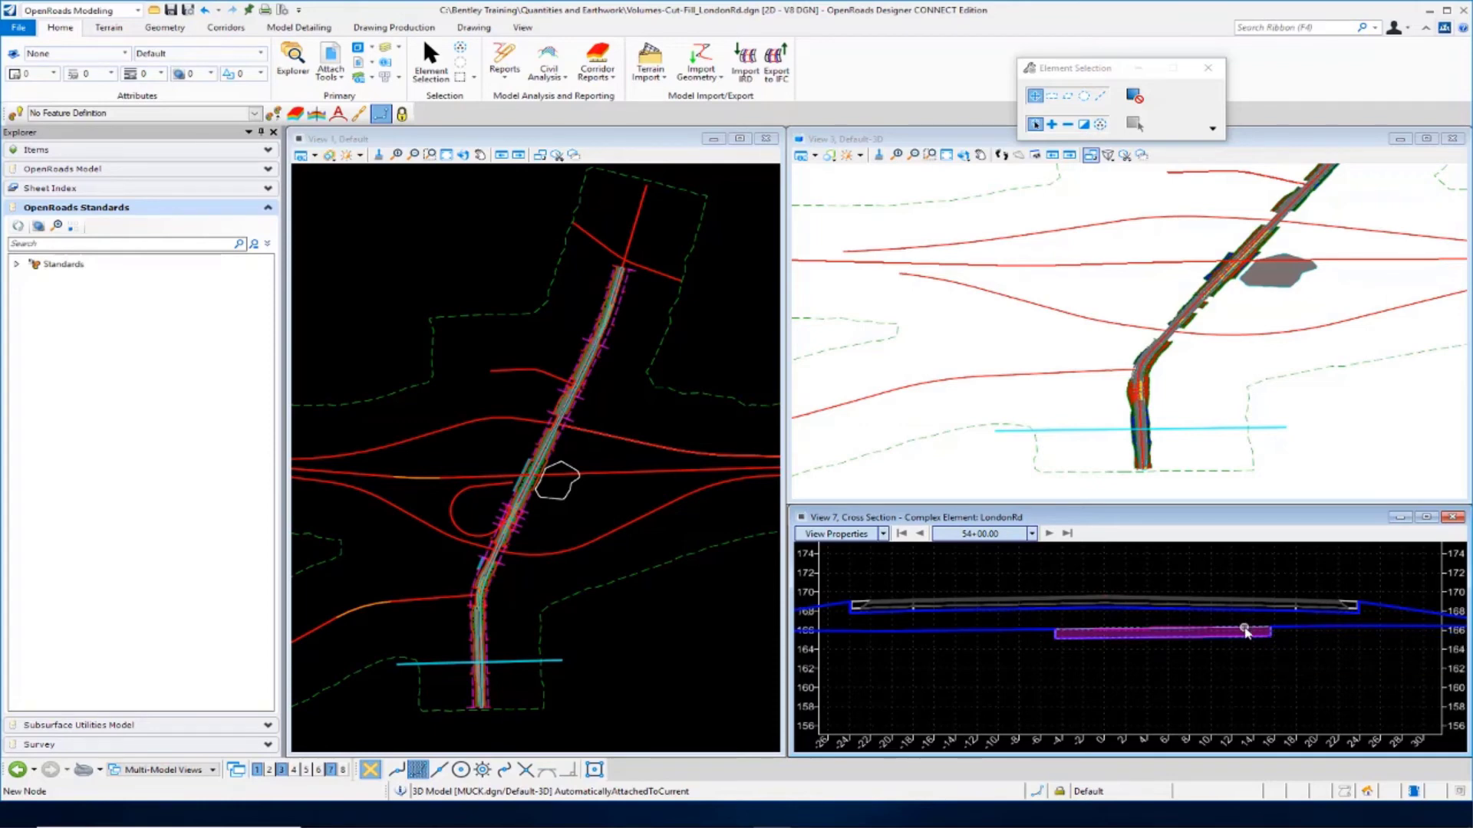
mouse_move(1245, 630)
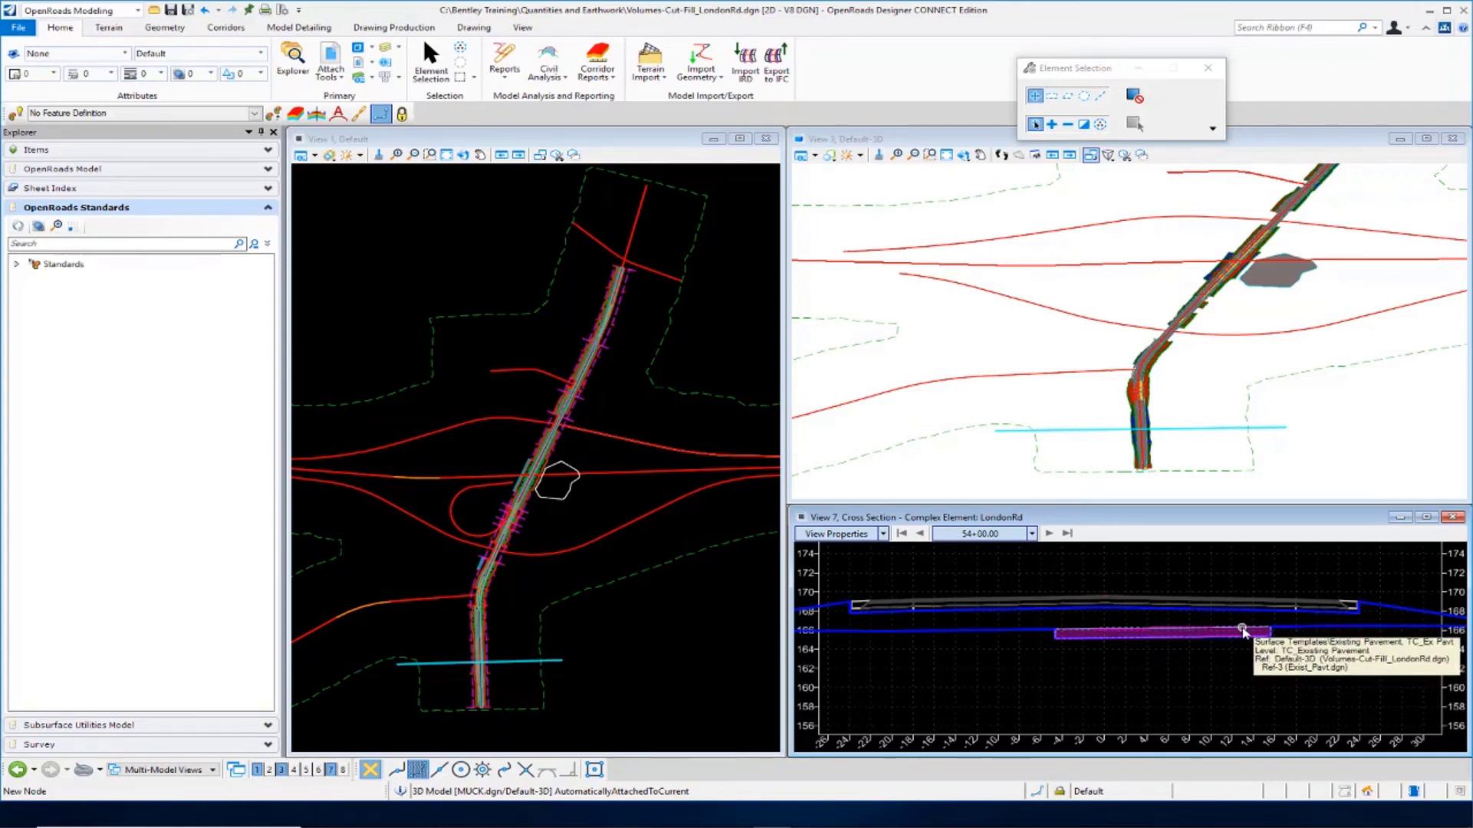
scroll(1174, 661, "down", 2)
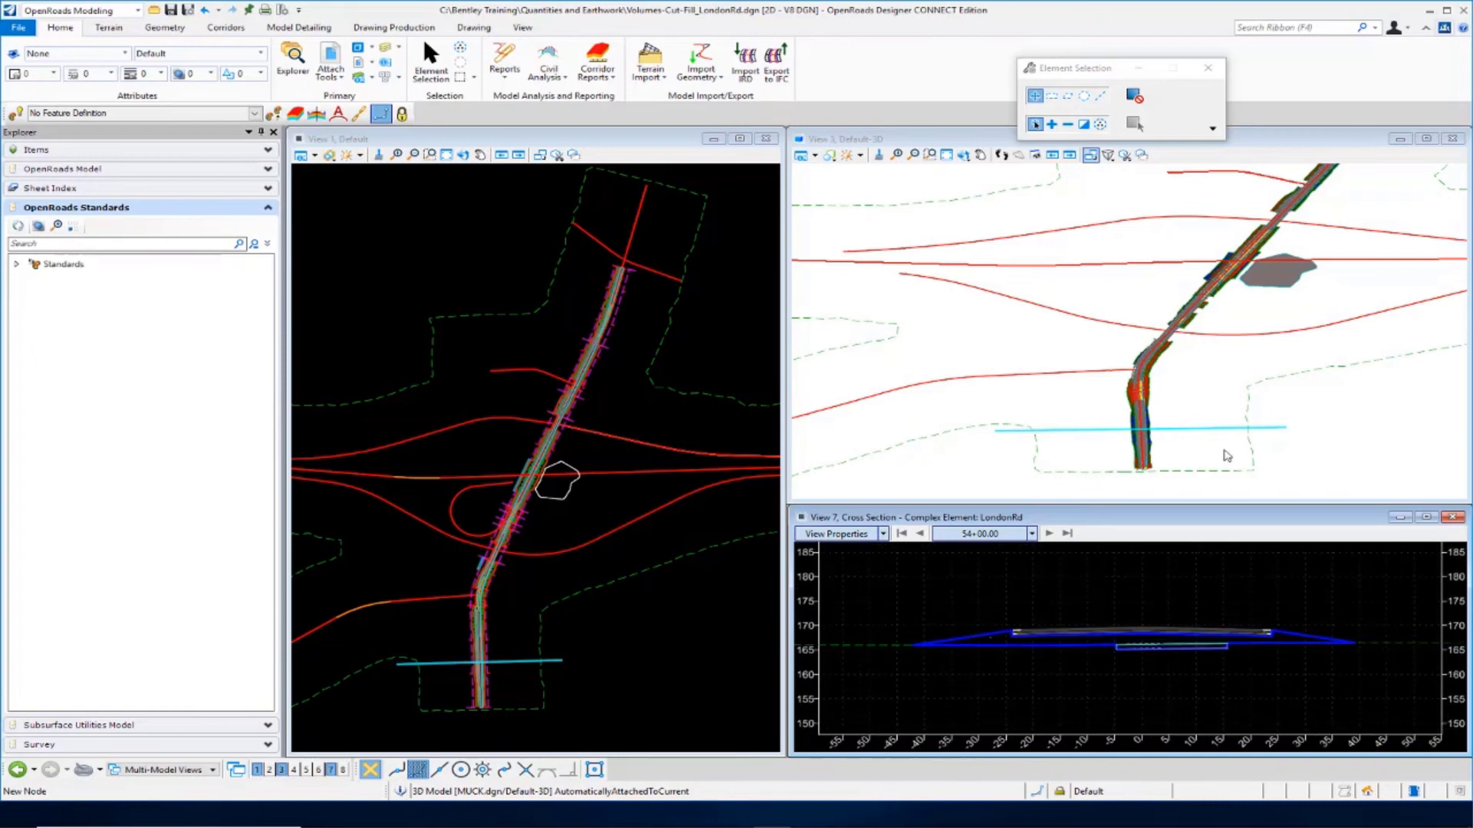
scroll(1167, 398, "up", 2)
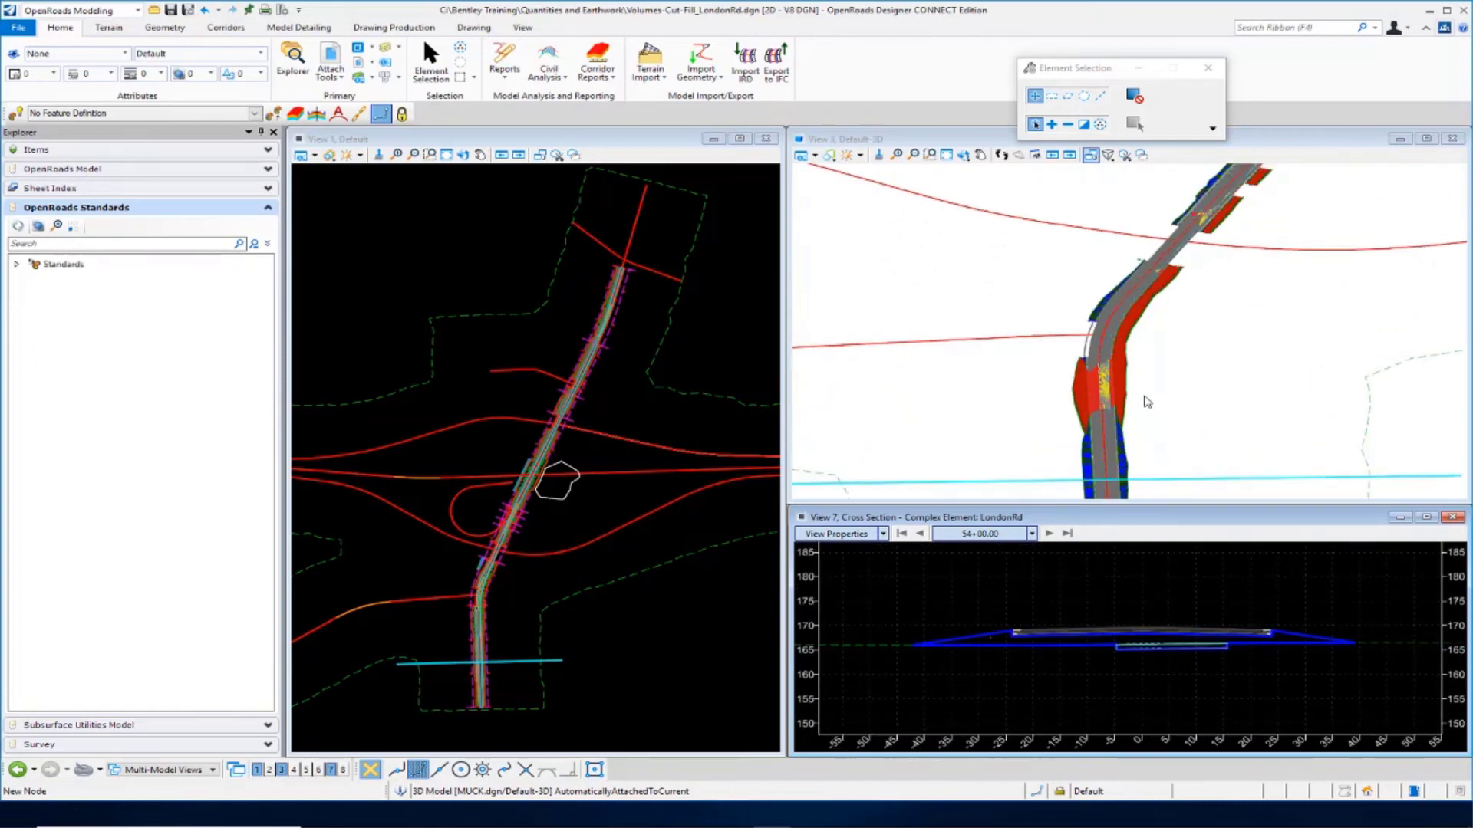
scroll(1147, 402, "up", 2)
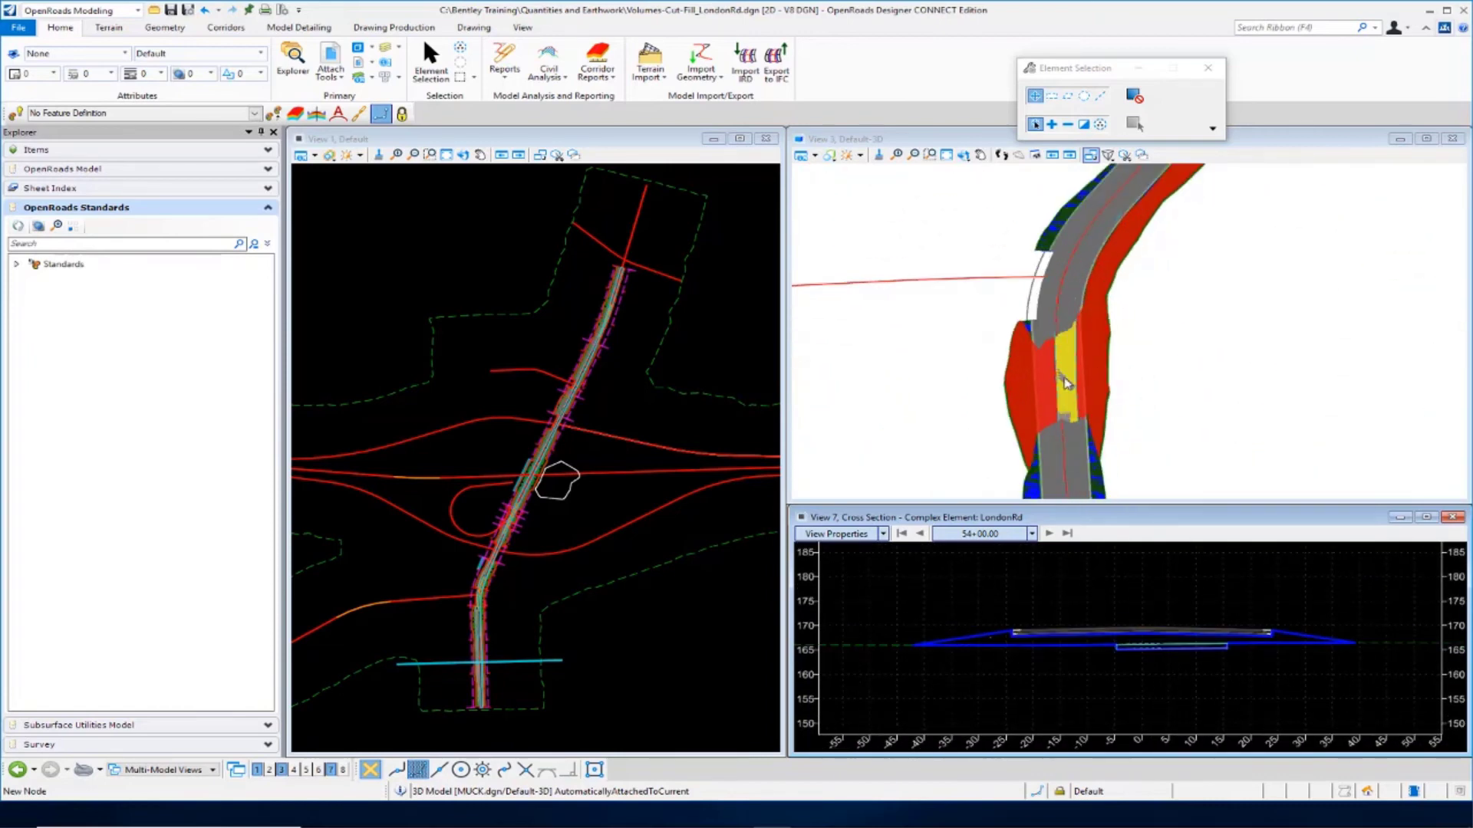
scroll(1069, 385, "down", 3)
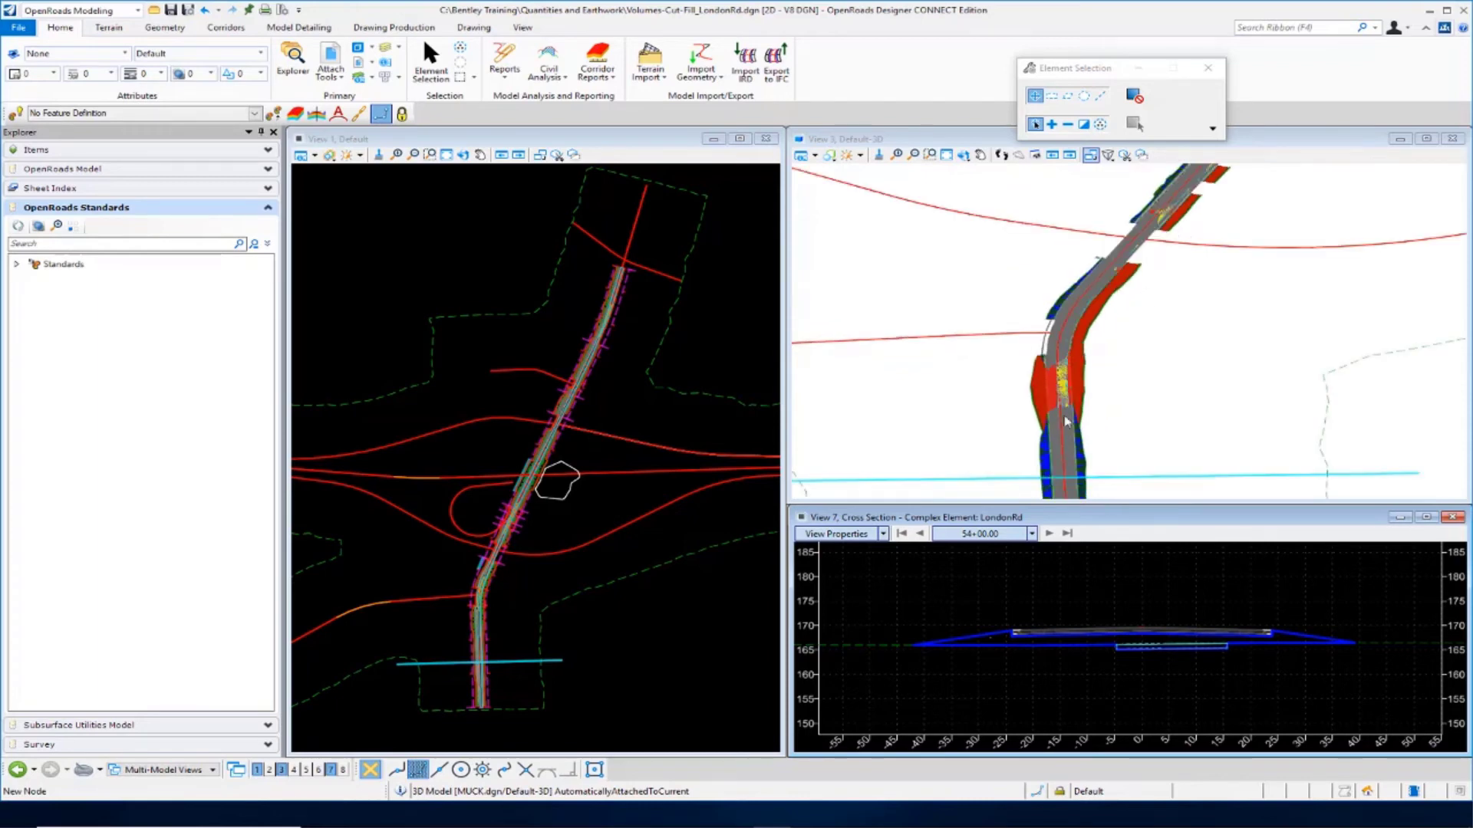
scroll(1068, 421, "down", 2)
scroll(1217, 204, "up", 1)
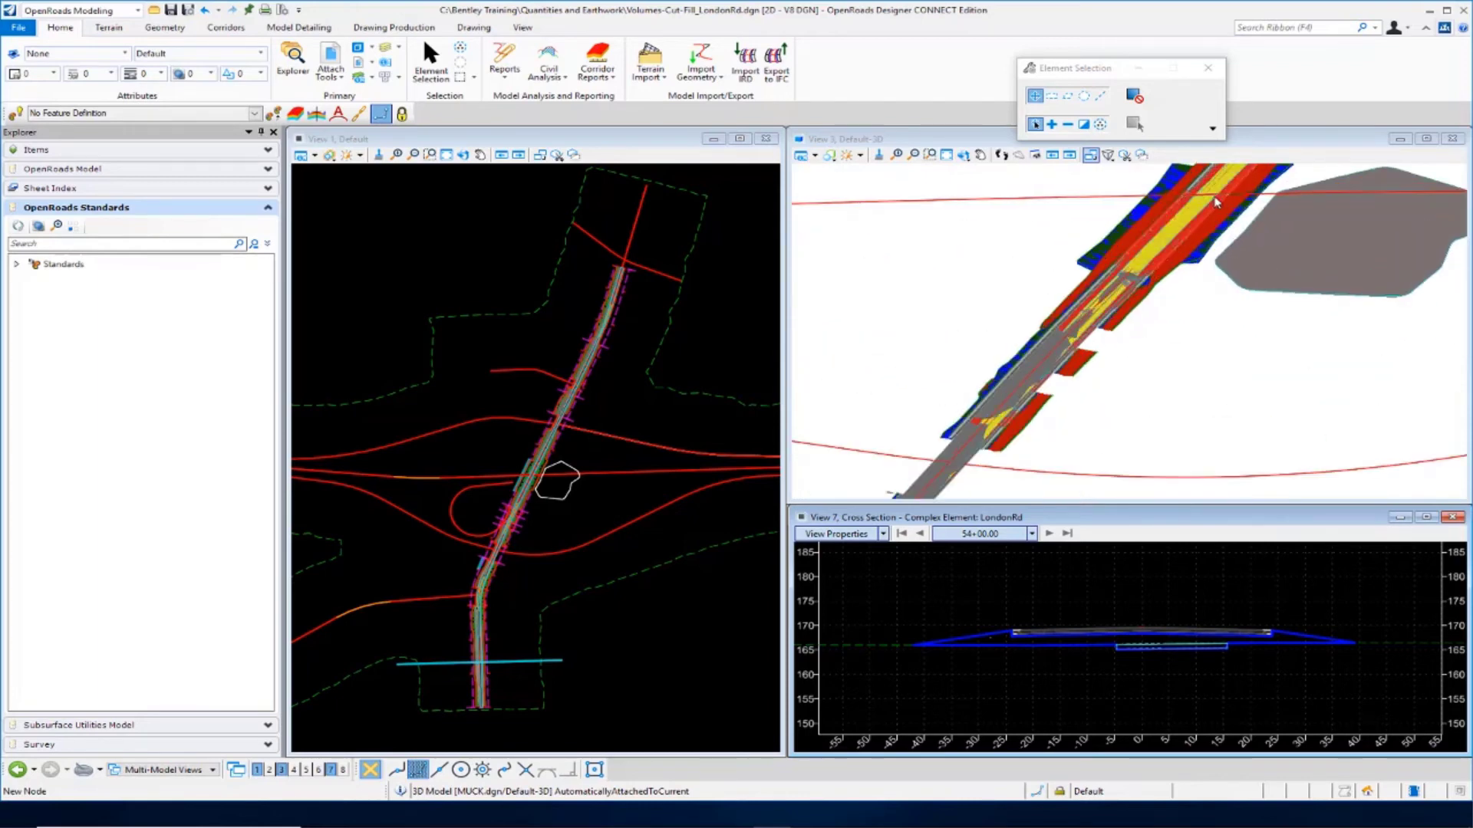
scroll(1120, 332, "down", 3)
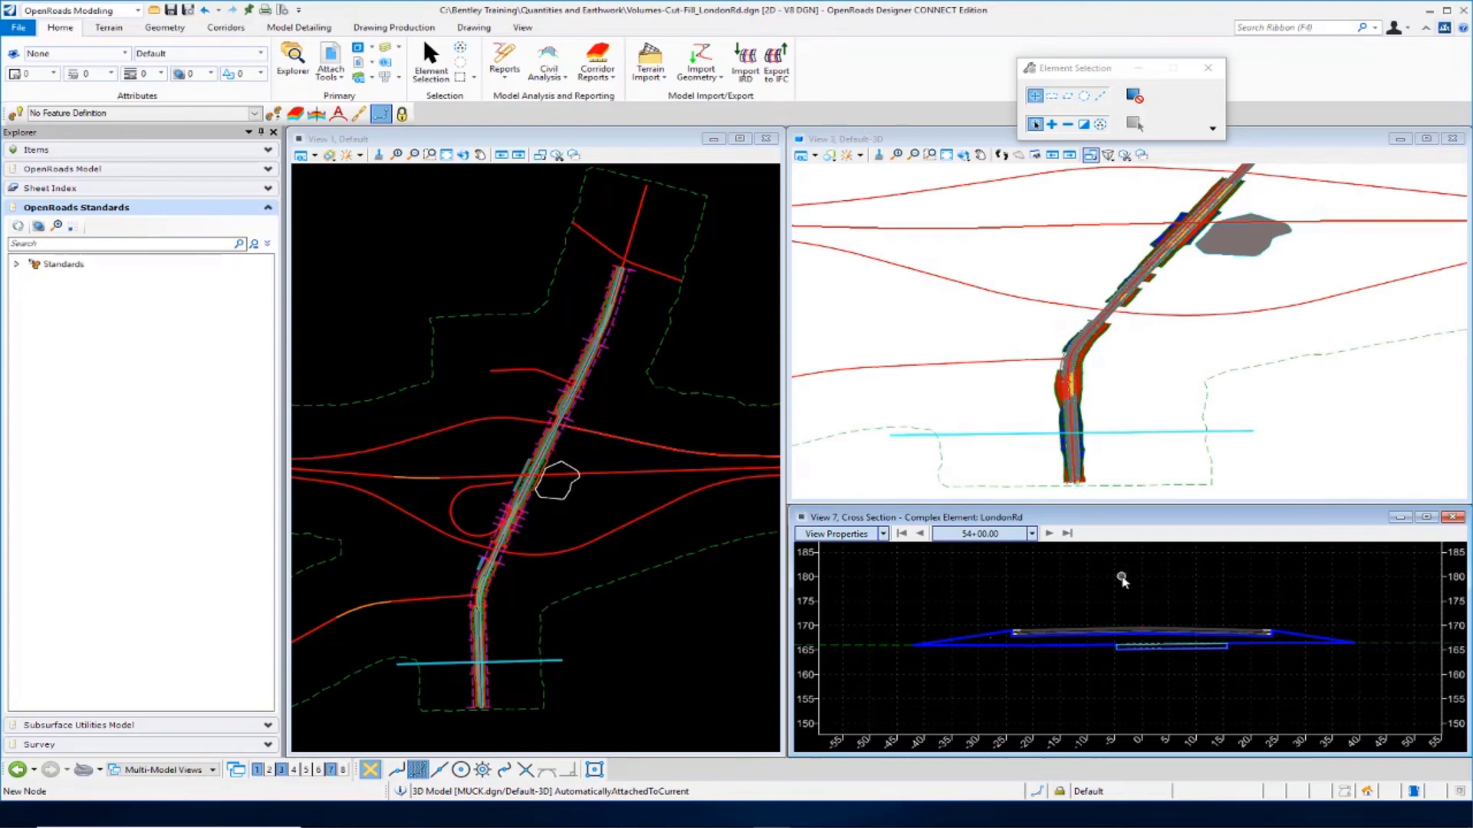
Advance the London Road cross section to station 56+50.00 and inspect the existing pavement's unsuitable-material volume below the road
left_click(1049, 534)
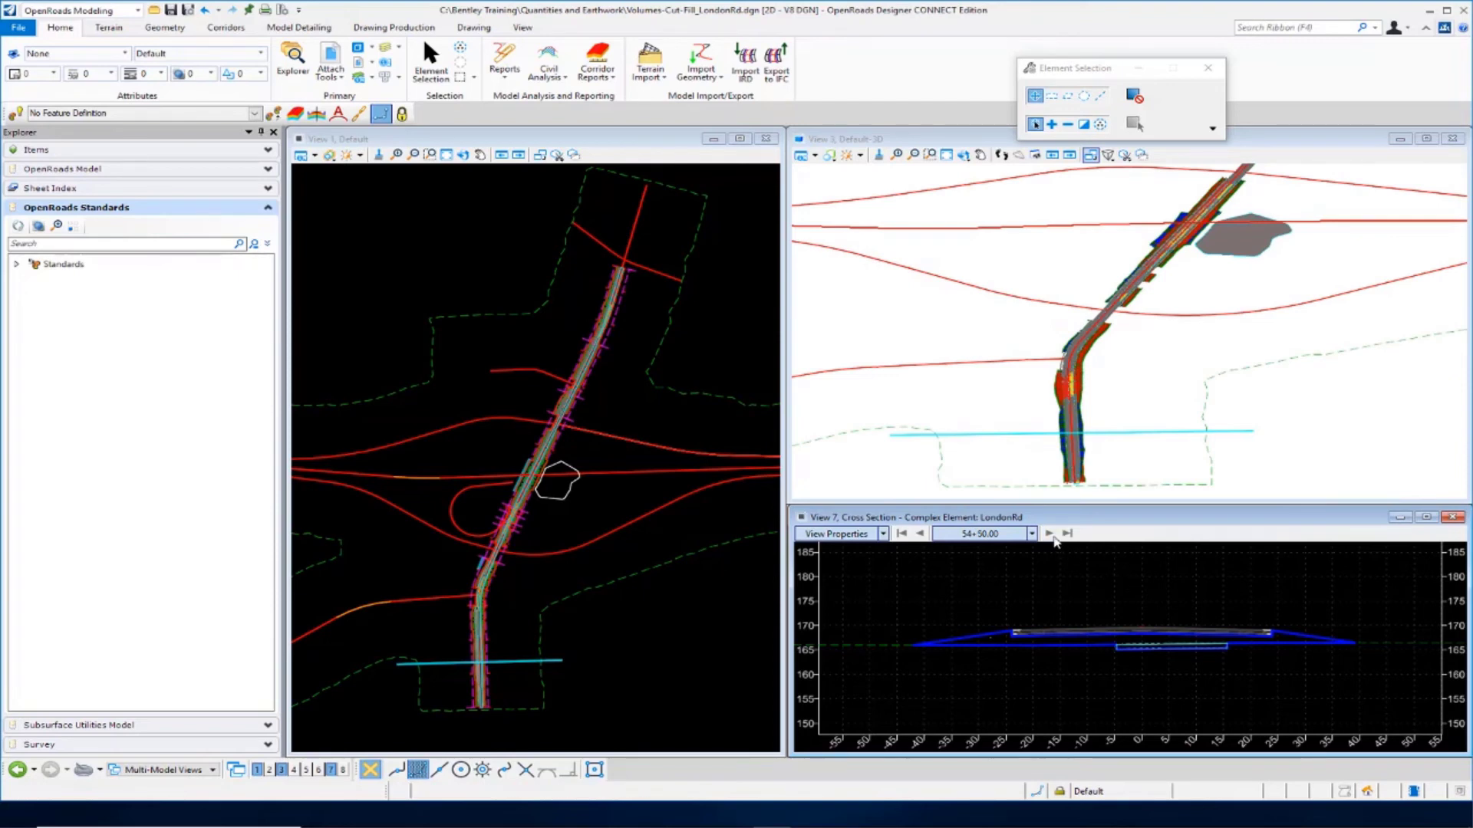
left_click(1050, 535)
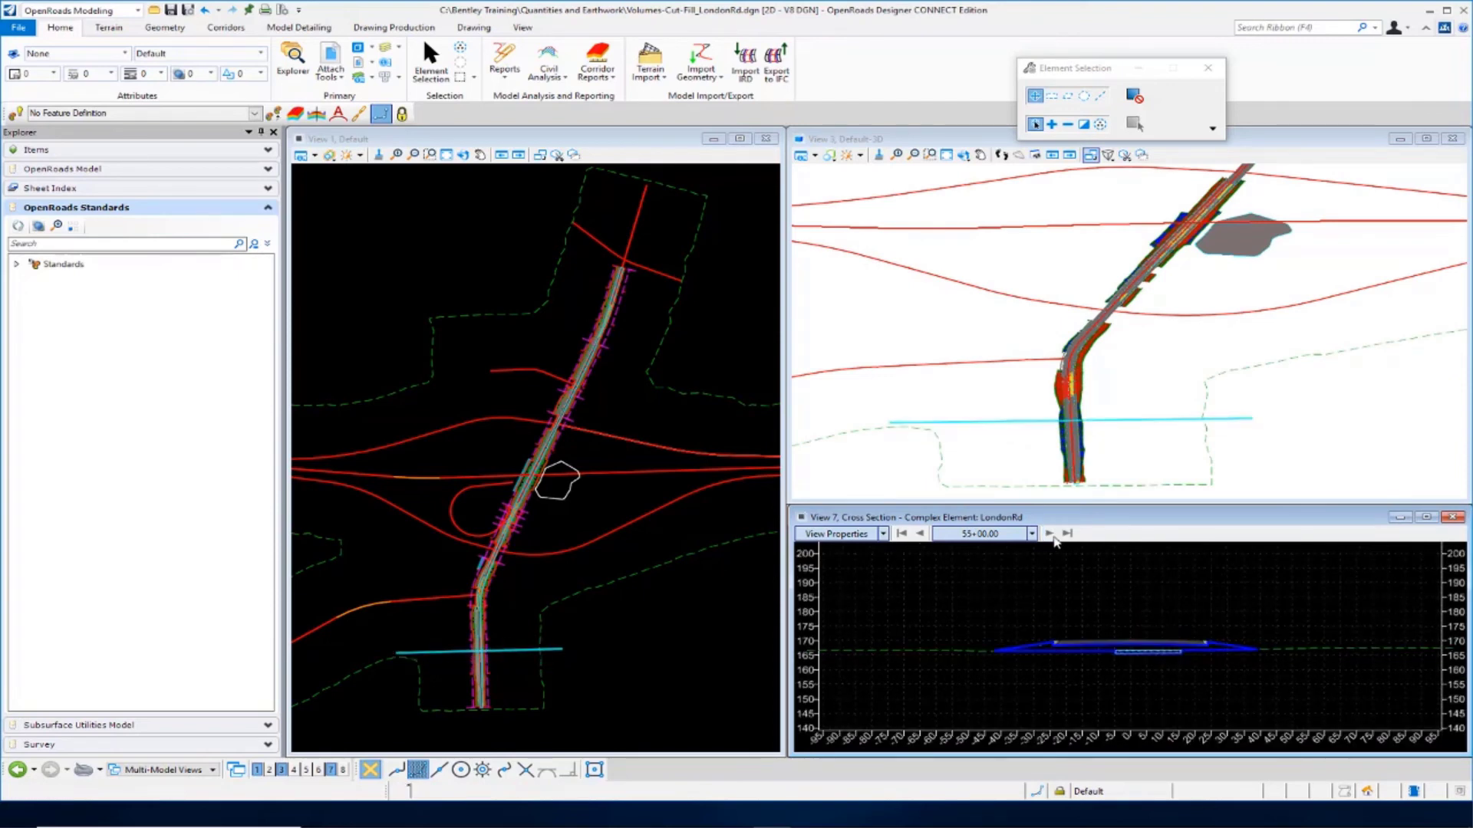
left_click(1050, 534)
left_click(1053, 540)
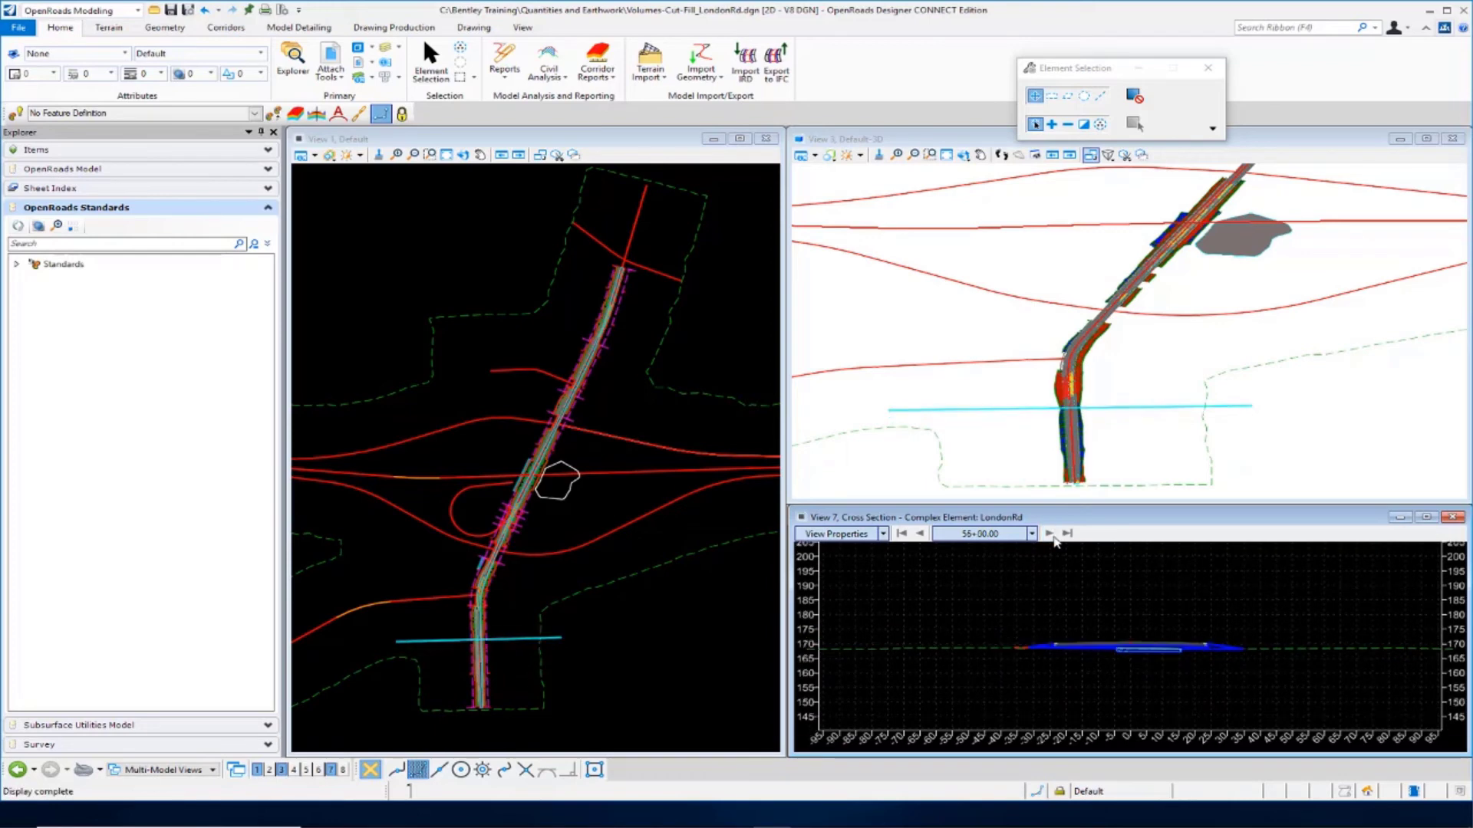
left_click(1054, 540)
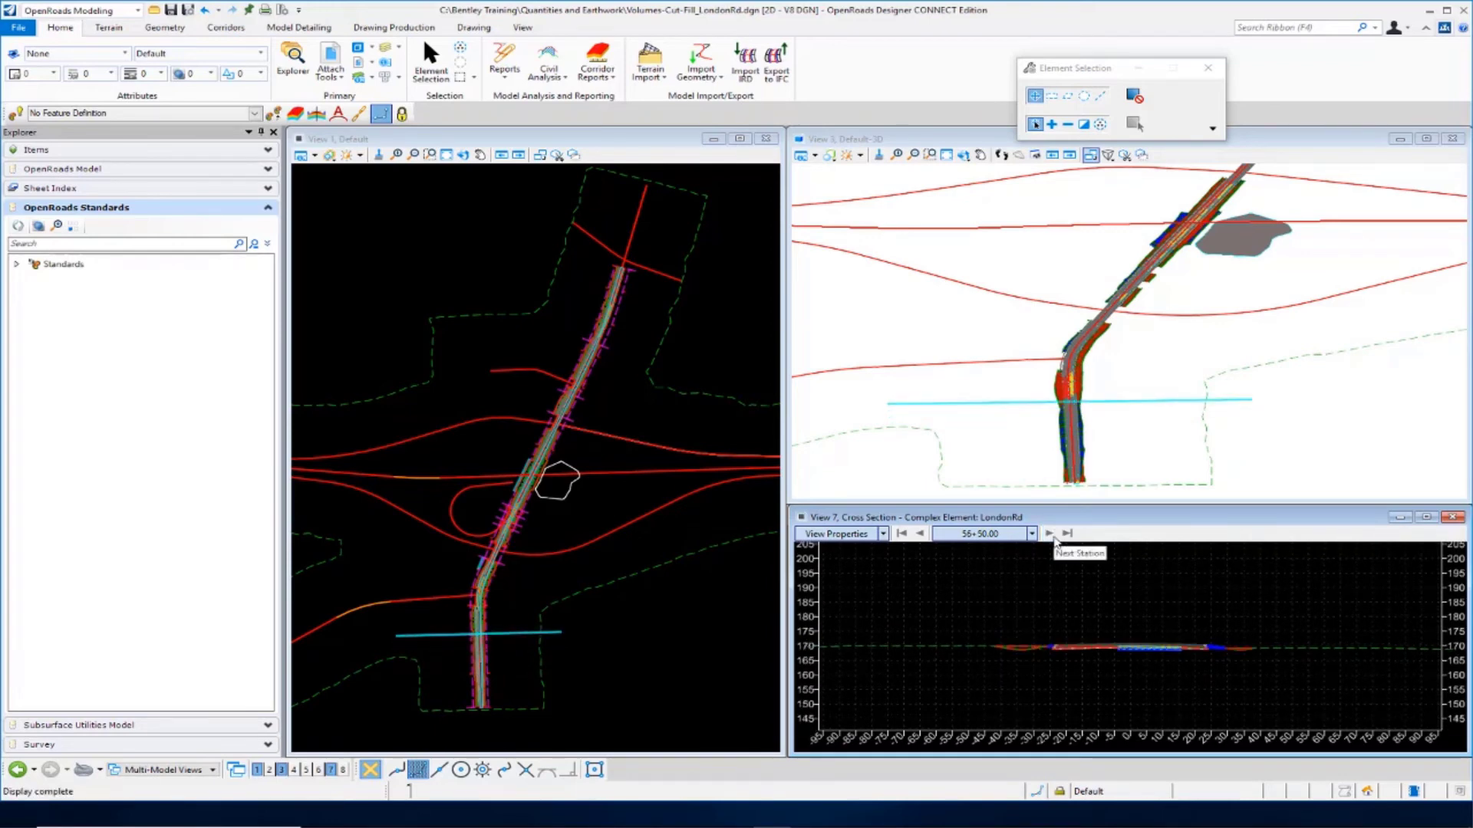
scroll(1142, 665, "up", 3)
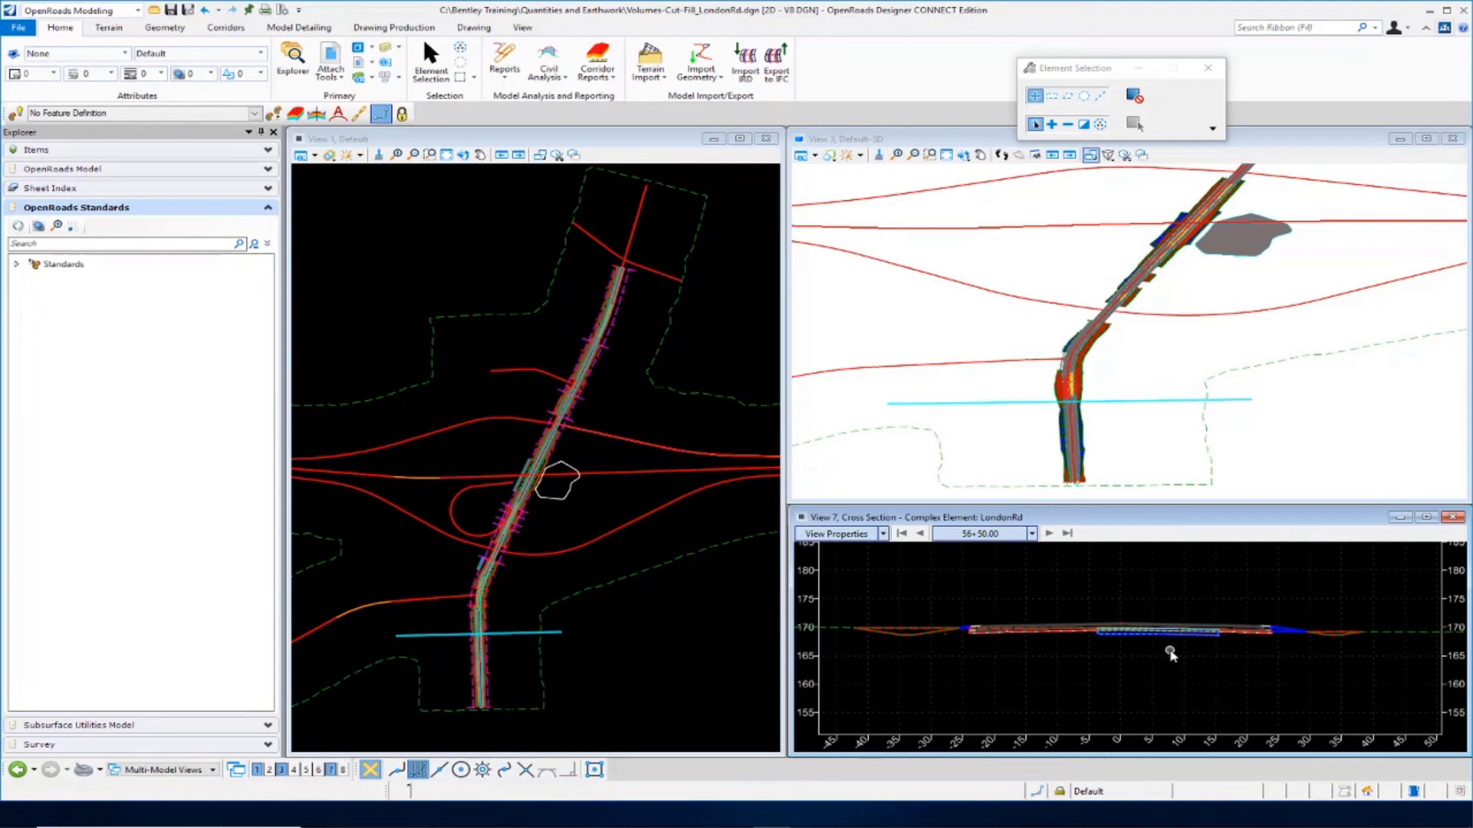
scroll(1177, 640, "up", 4)
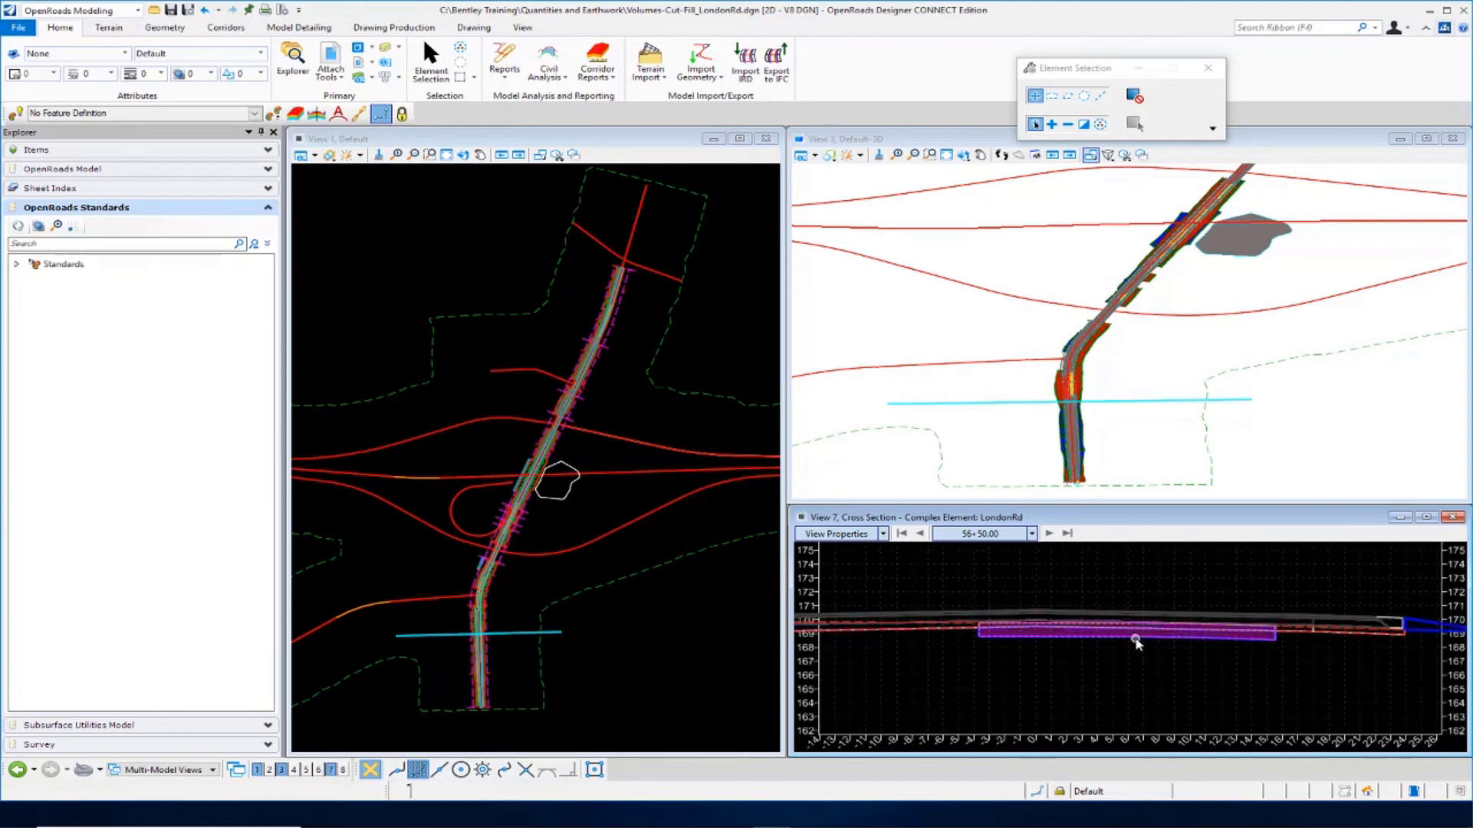
mouse_move(1141, 642)
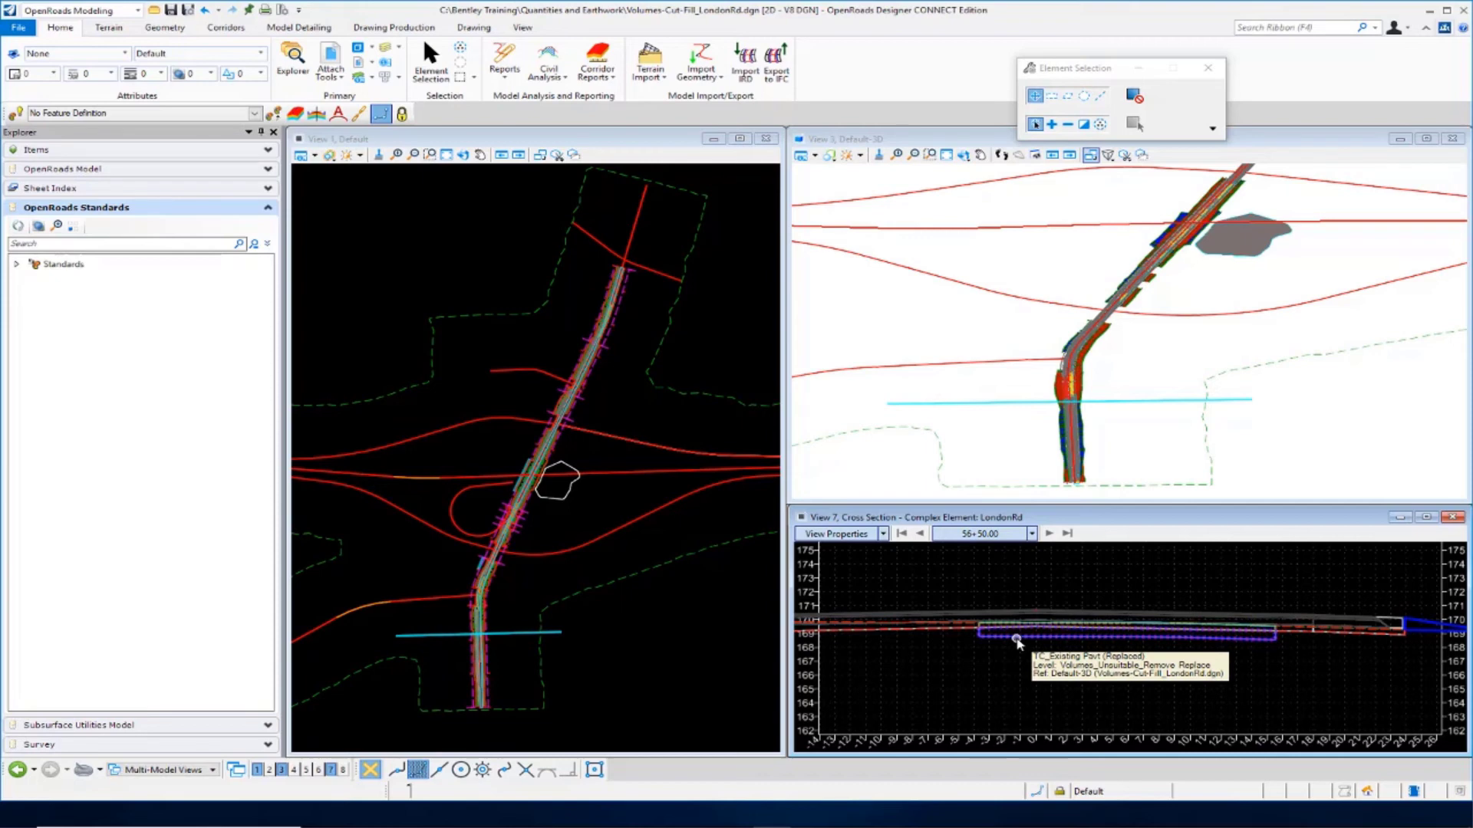
Examine the replaced and not-replaced existing pavement areas up close in the 56+50.00 cross section
scroll(1016, 640, "up", 4)
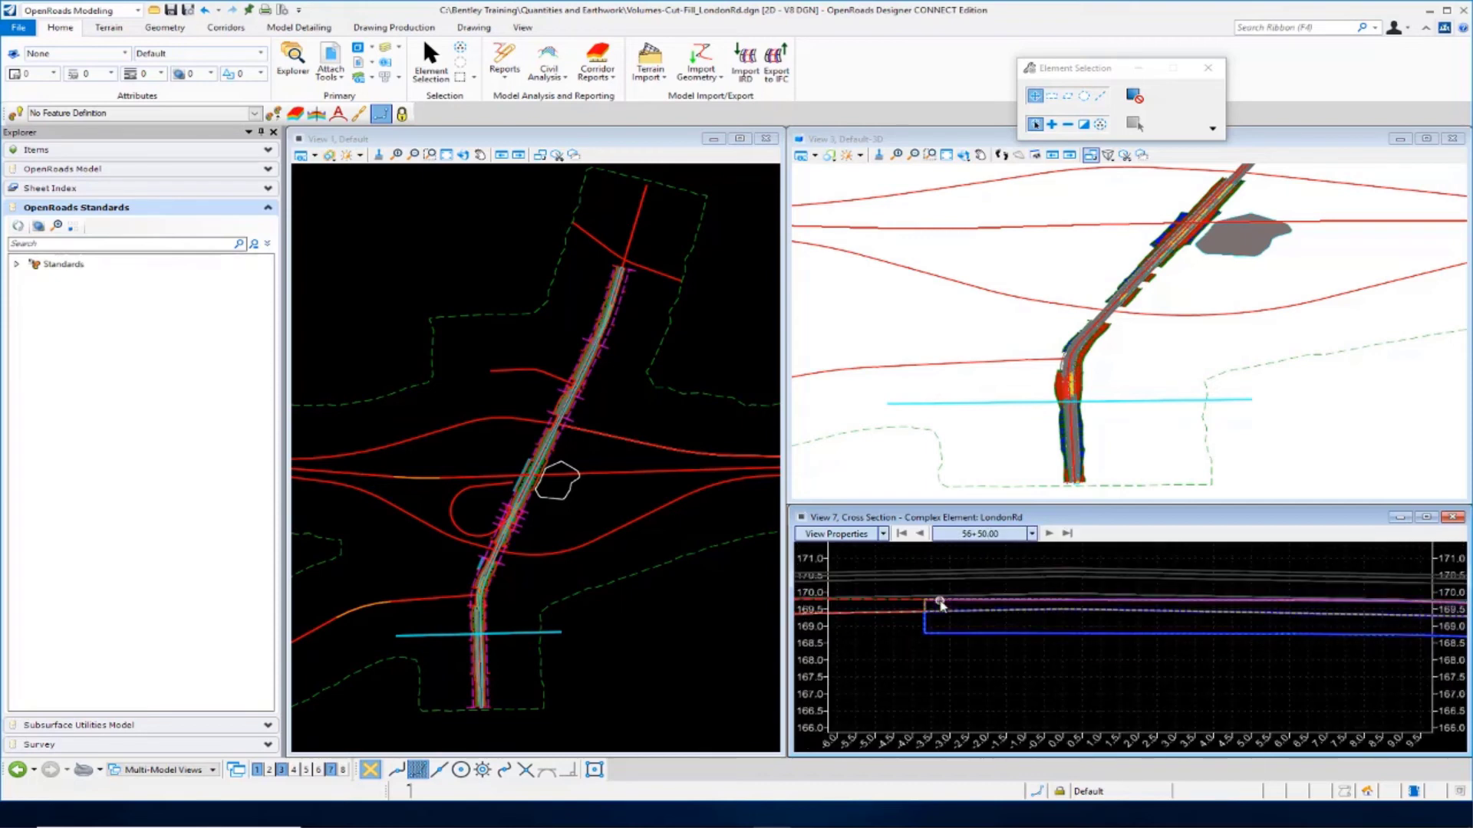
mouse_move(940, 604)
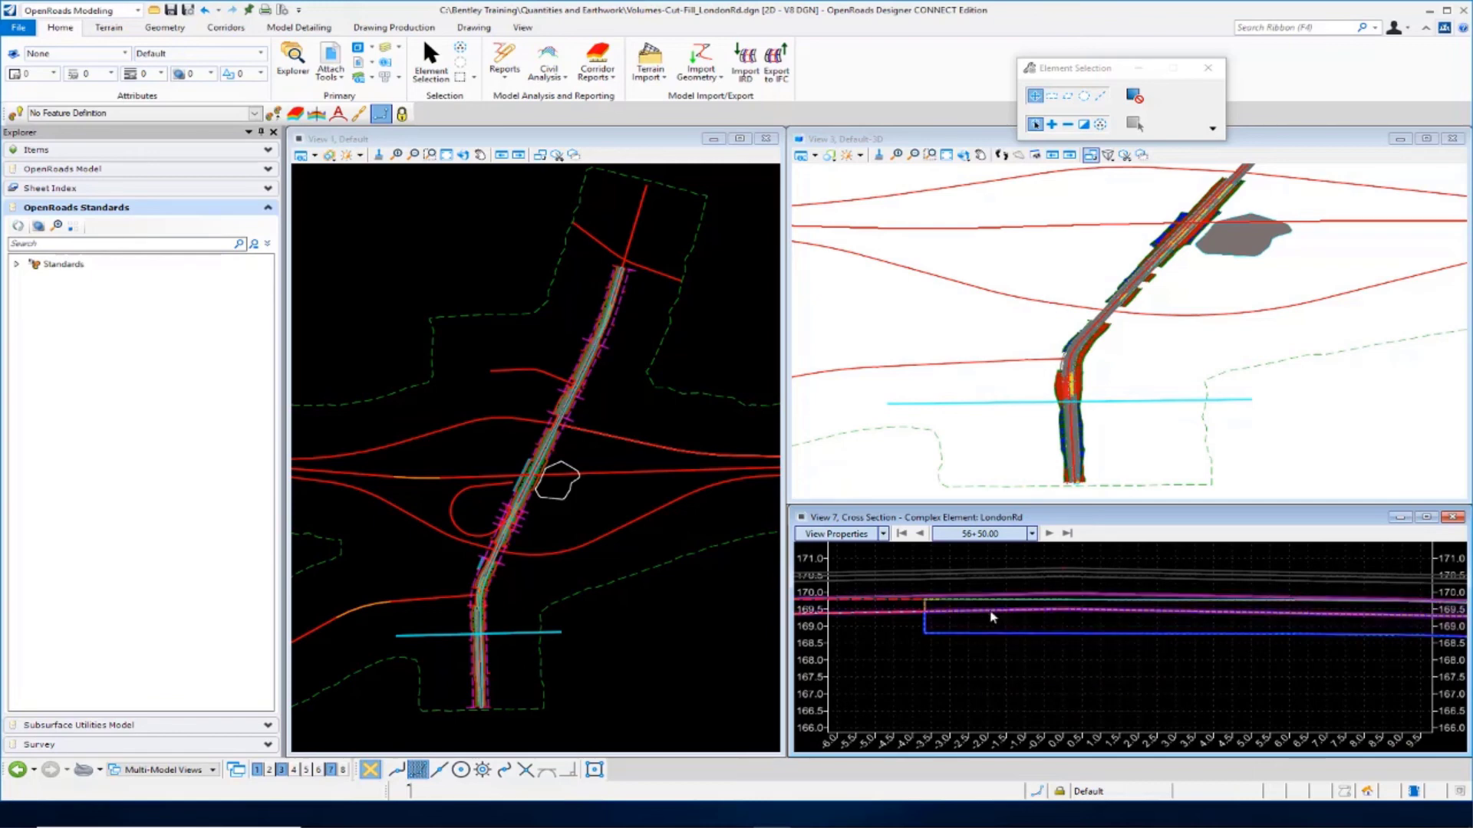
mouse_move(990, 615)
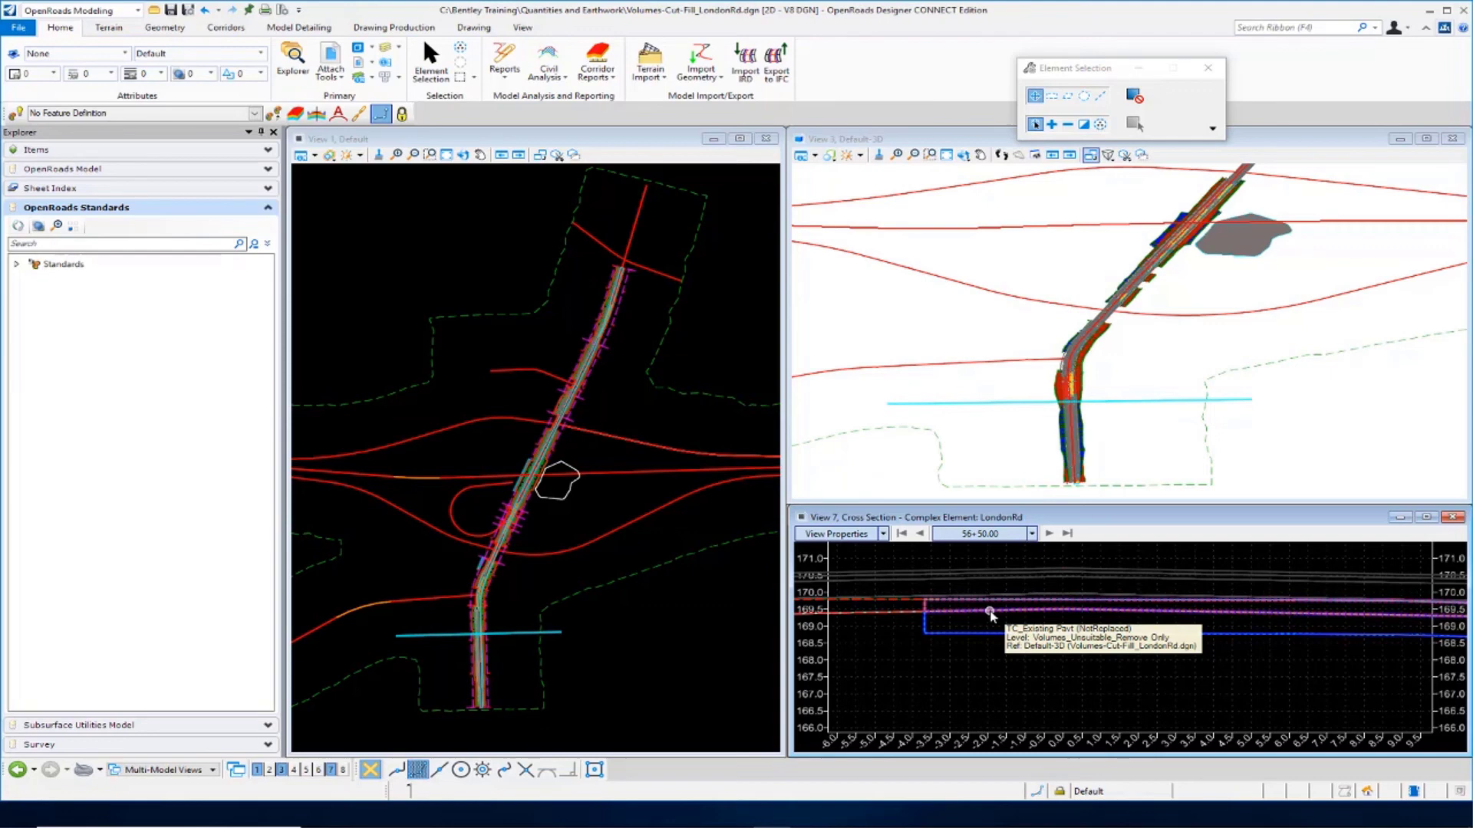
scroll(989, 614, "down", 4)
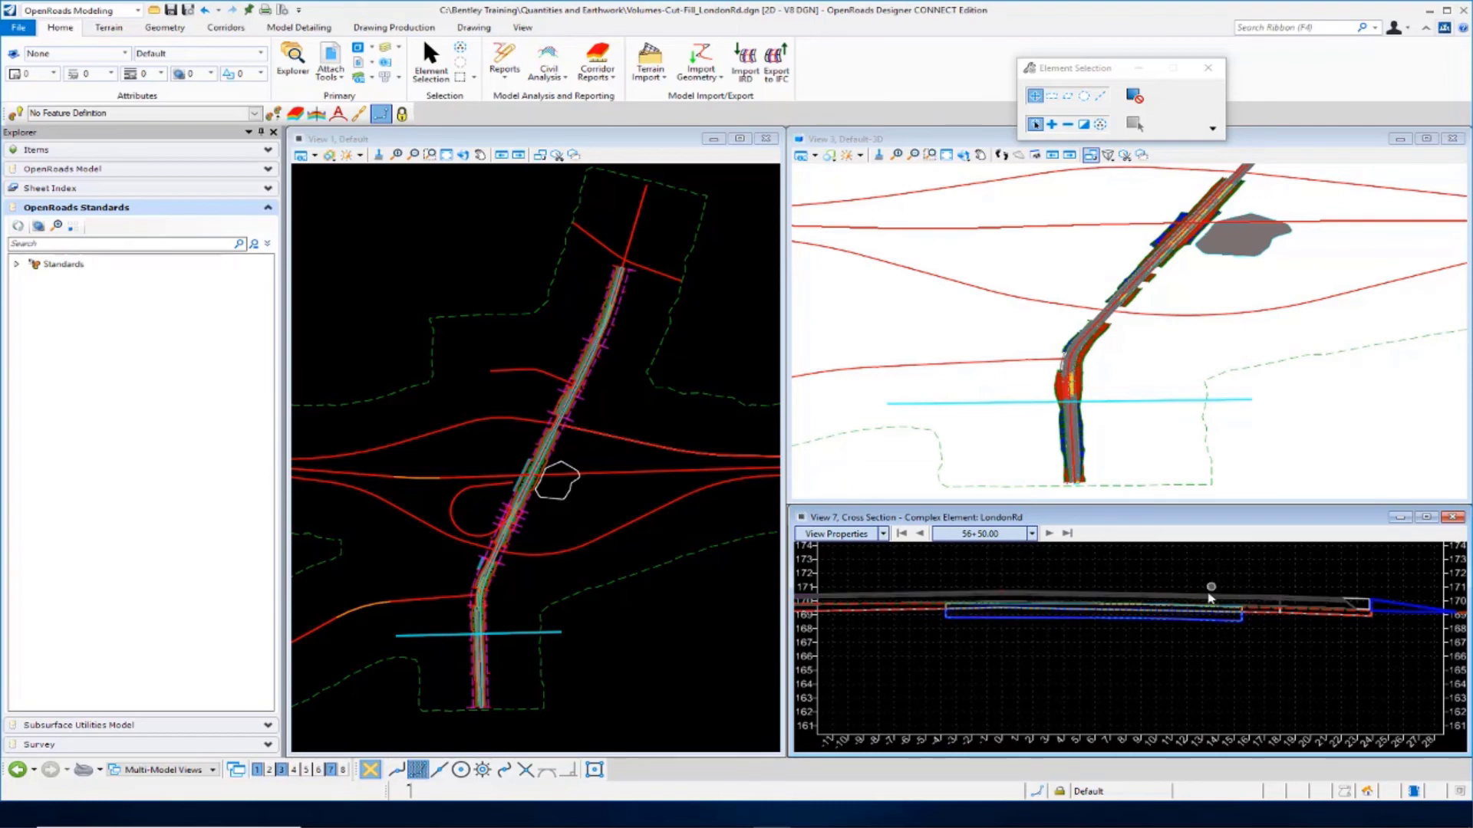
scroll(1191, 665, "down", 3)
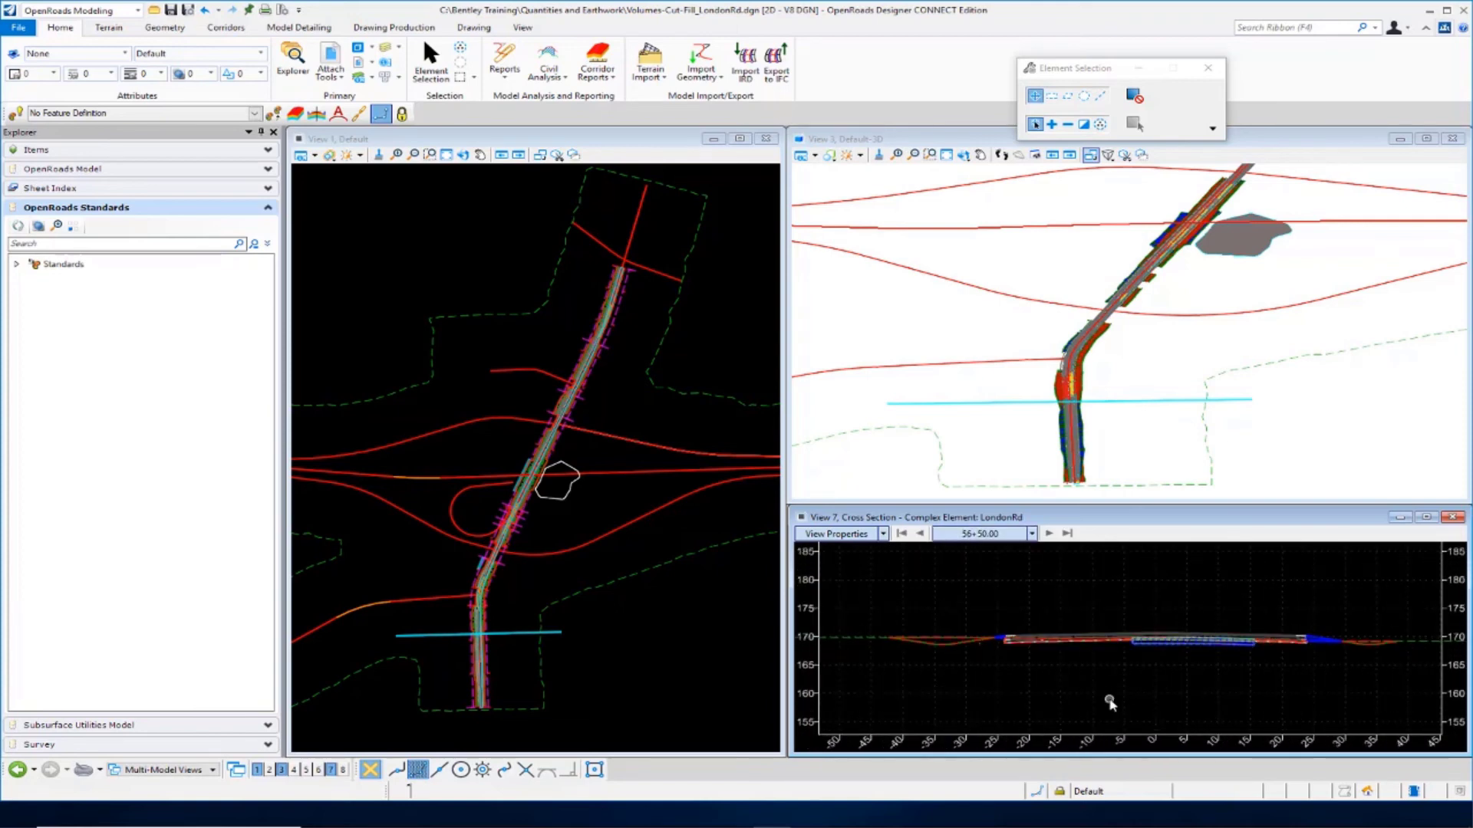
Advance the London Road cross section to station 57+50.00 and inspect the existing pavement's position relative to the proposed road
left_click(1048, 534)
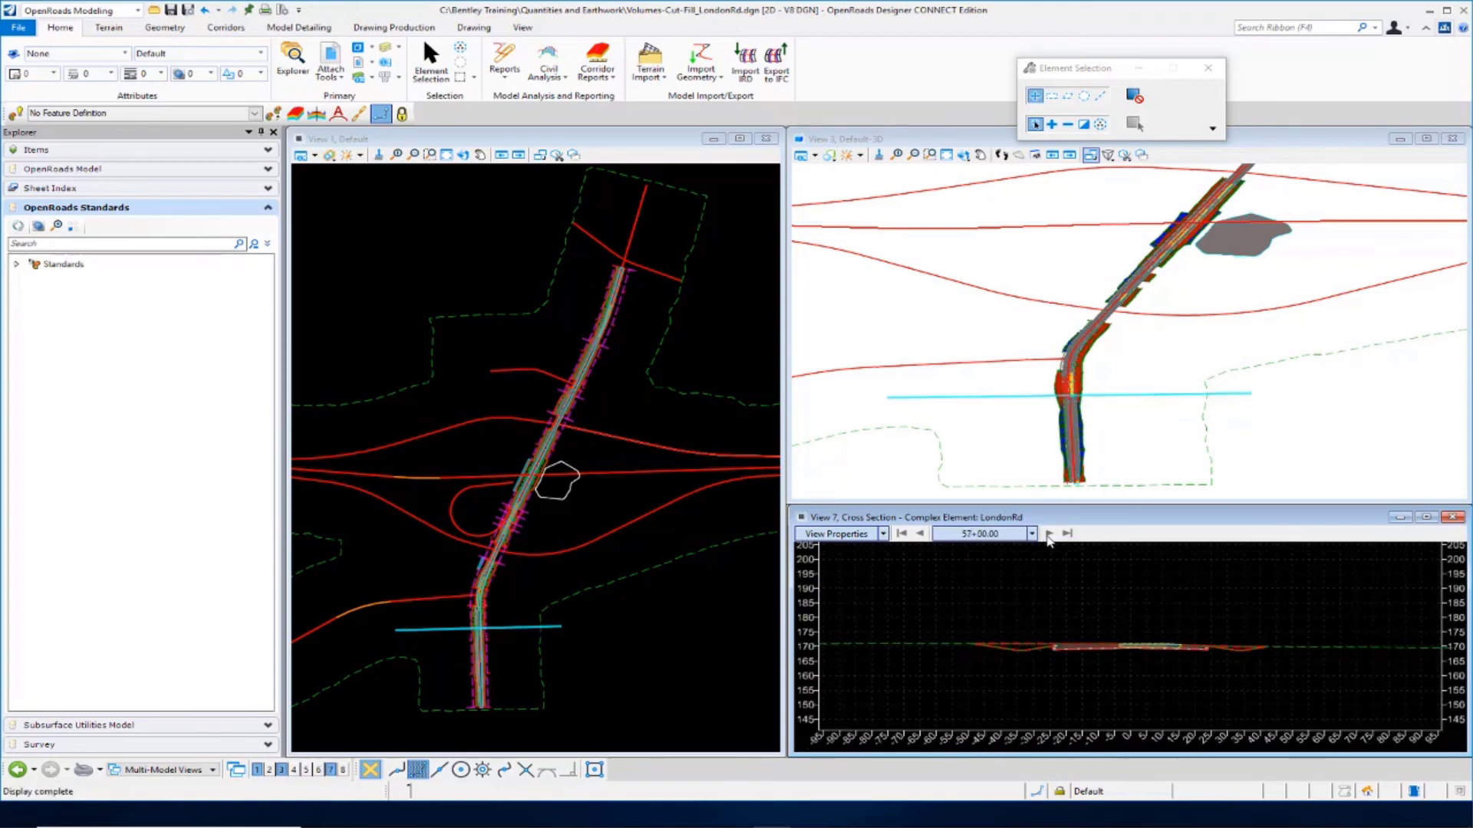
left_click(1048, 534)
scroll(1150, 665, "up", 1)
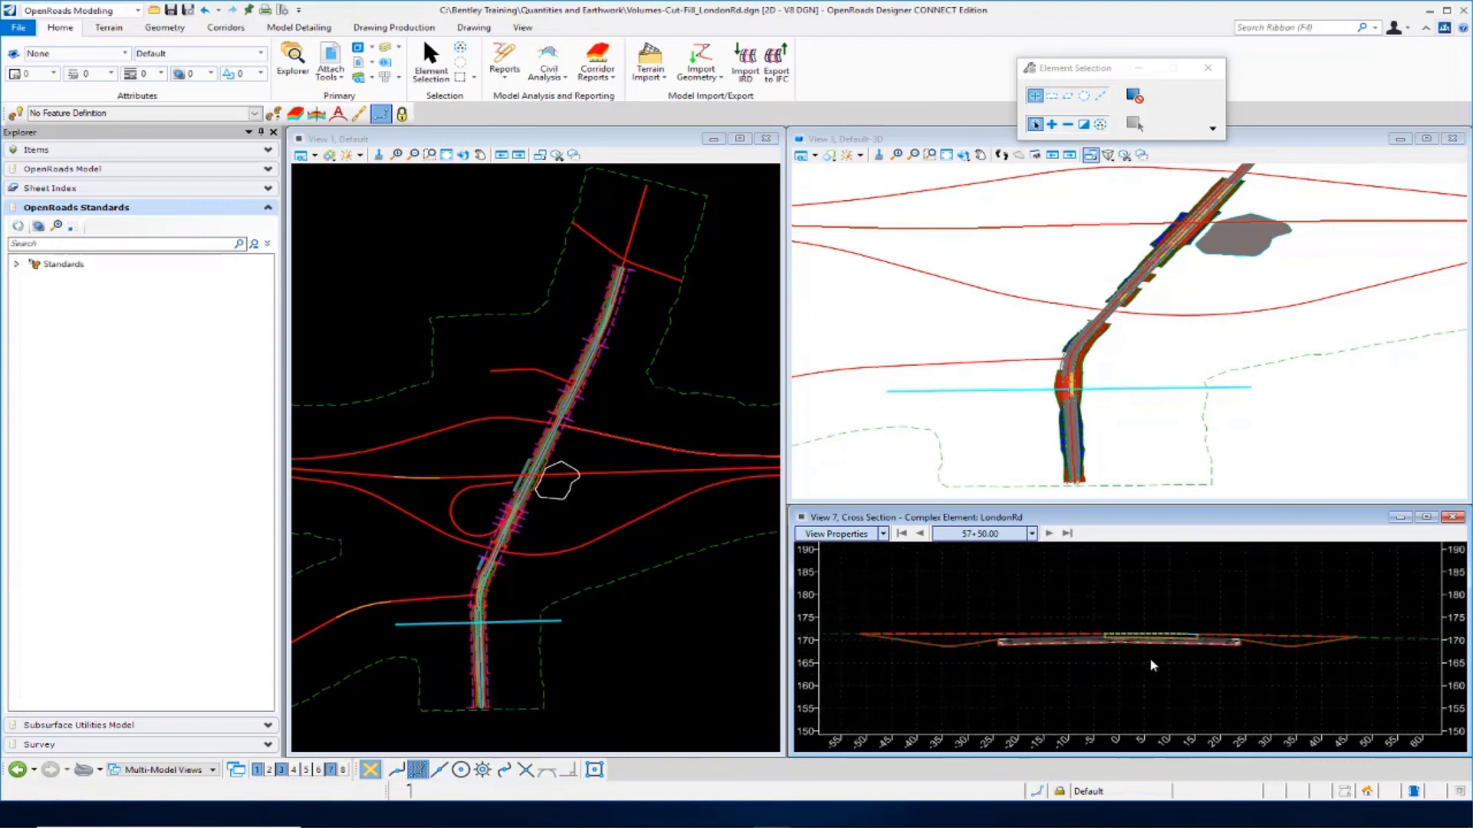
scroll(1158, 645, "up", 2)
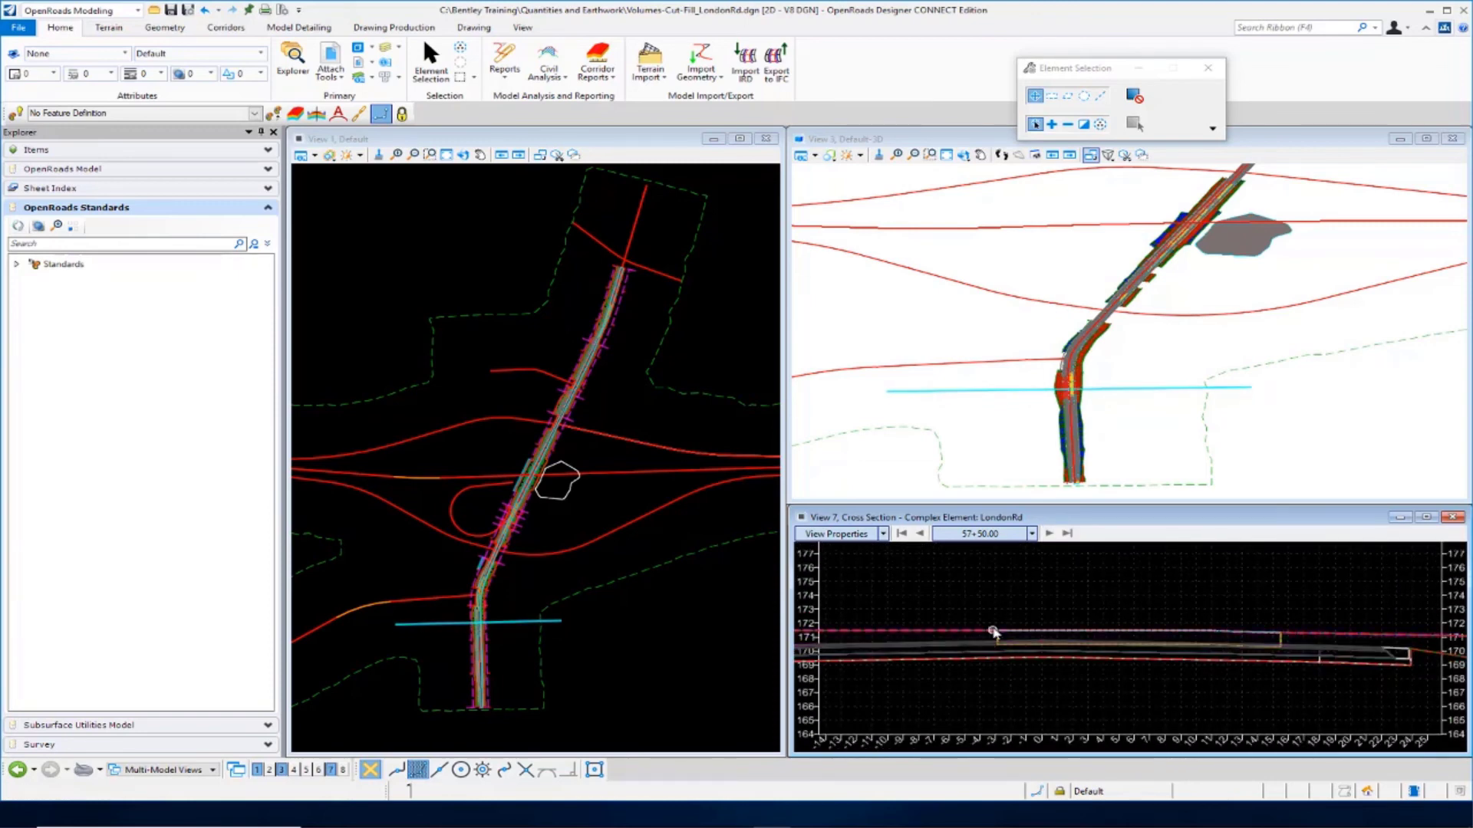
left_click(1273, 638)
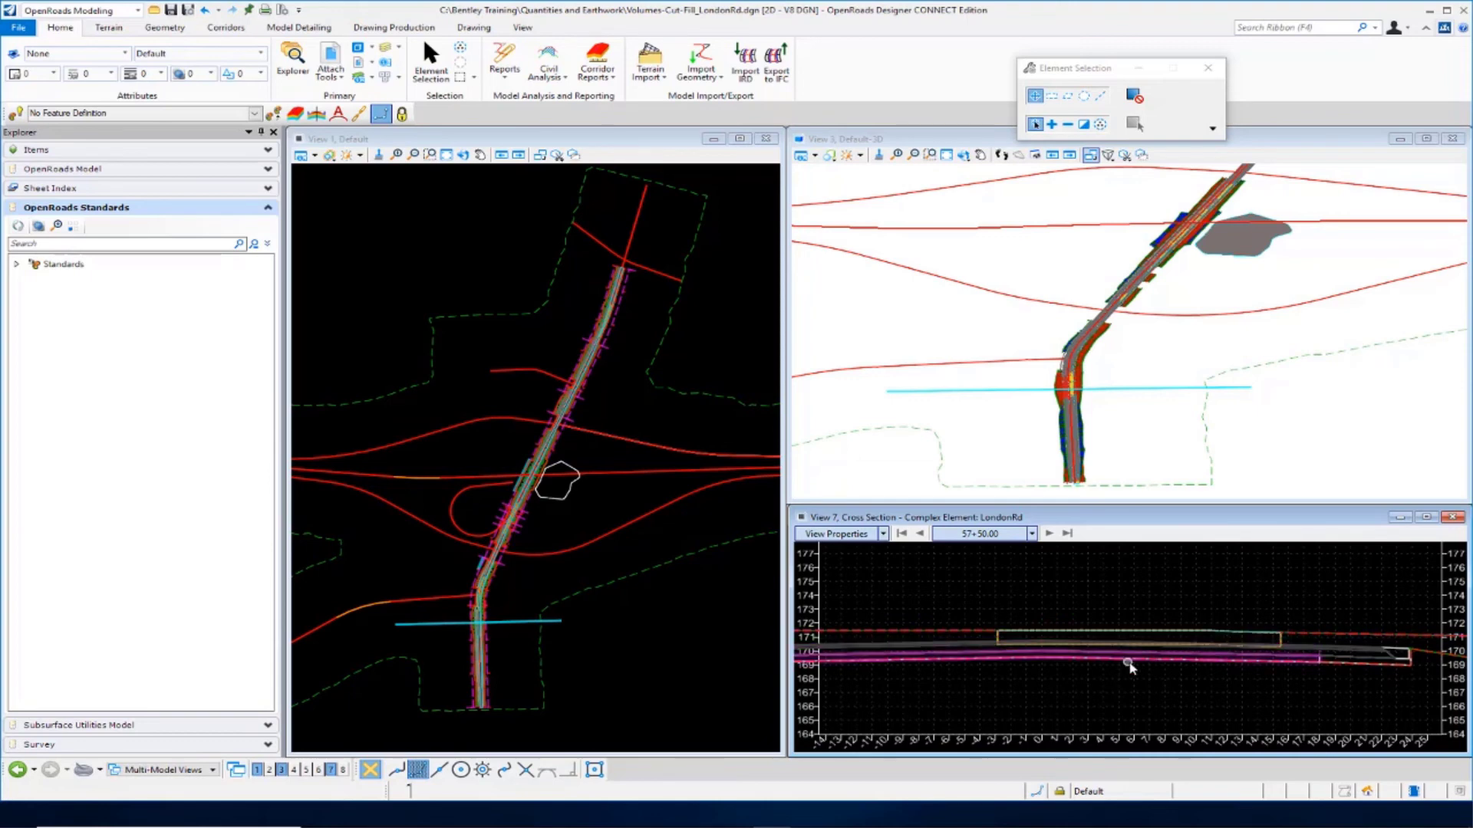
scroll(1129, 666, "down", 5)
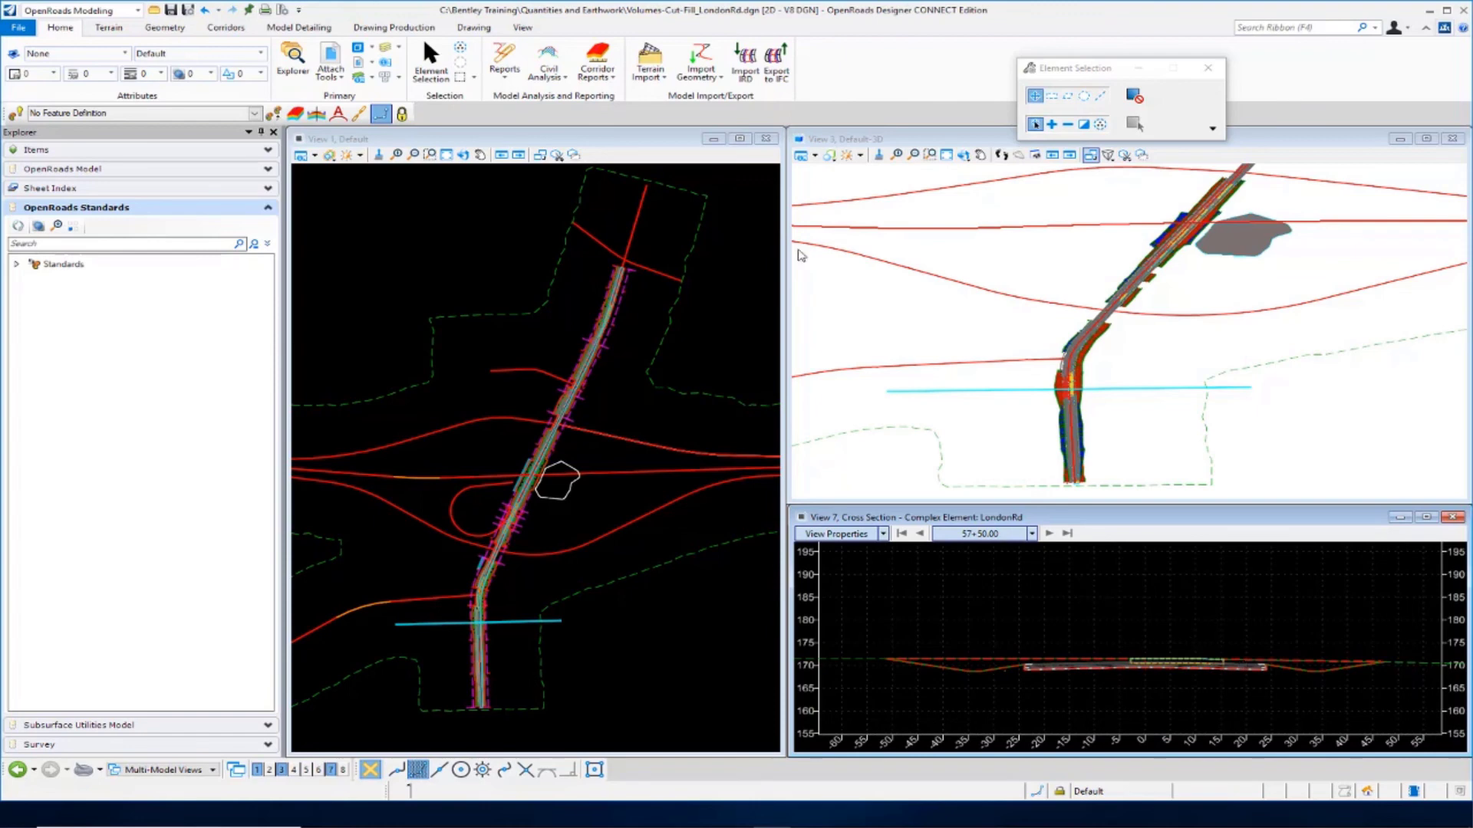
Generate a Quantities Report By Named Boundary with the boundary group <None>, review its materials, and switch it to the Volumes.xsl format
left_click(558, 84)
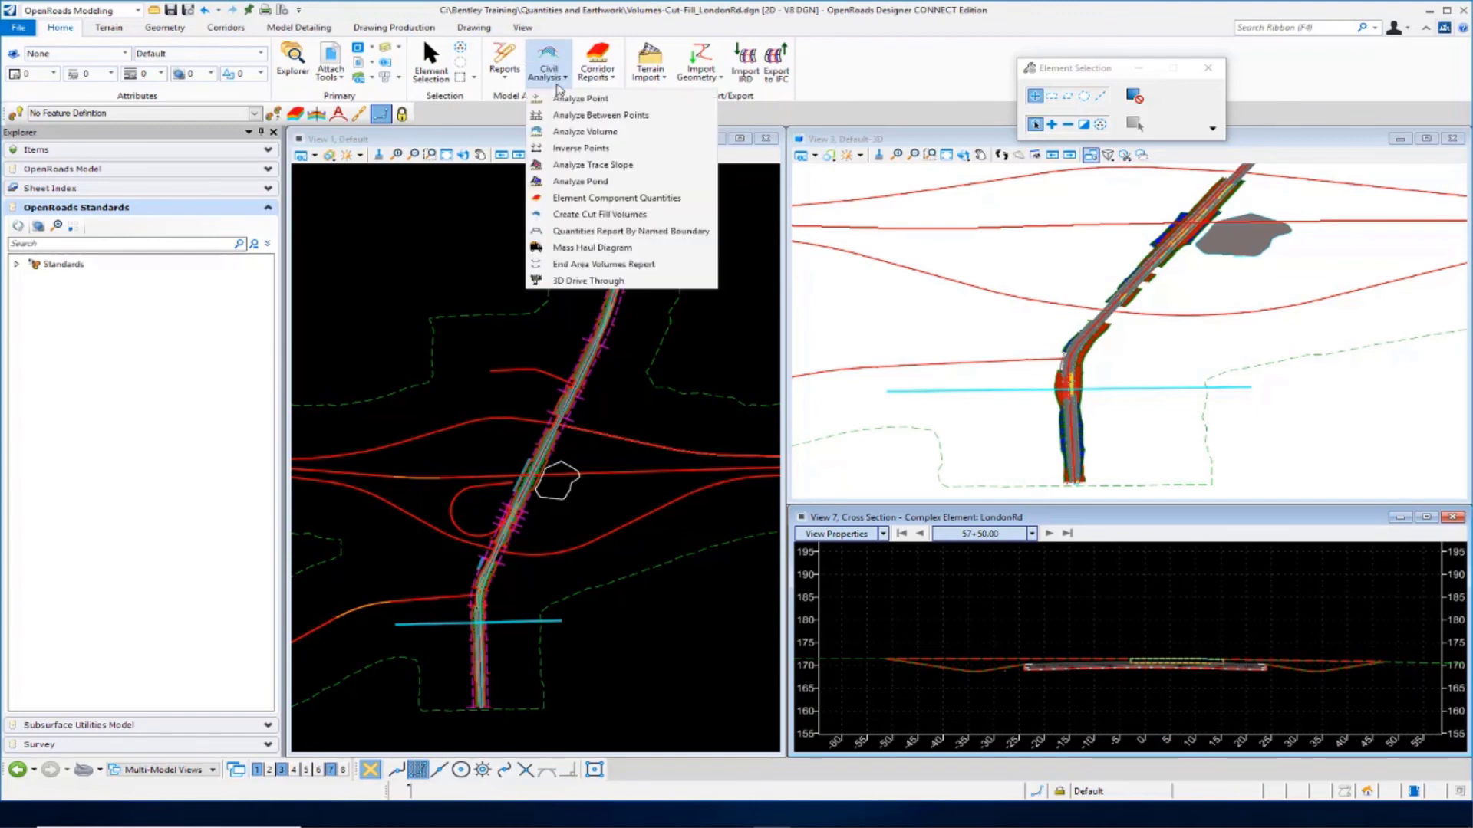
left_click(582, 231)
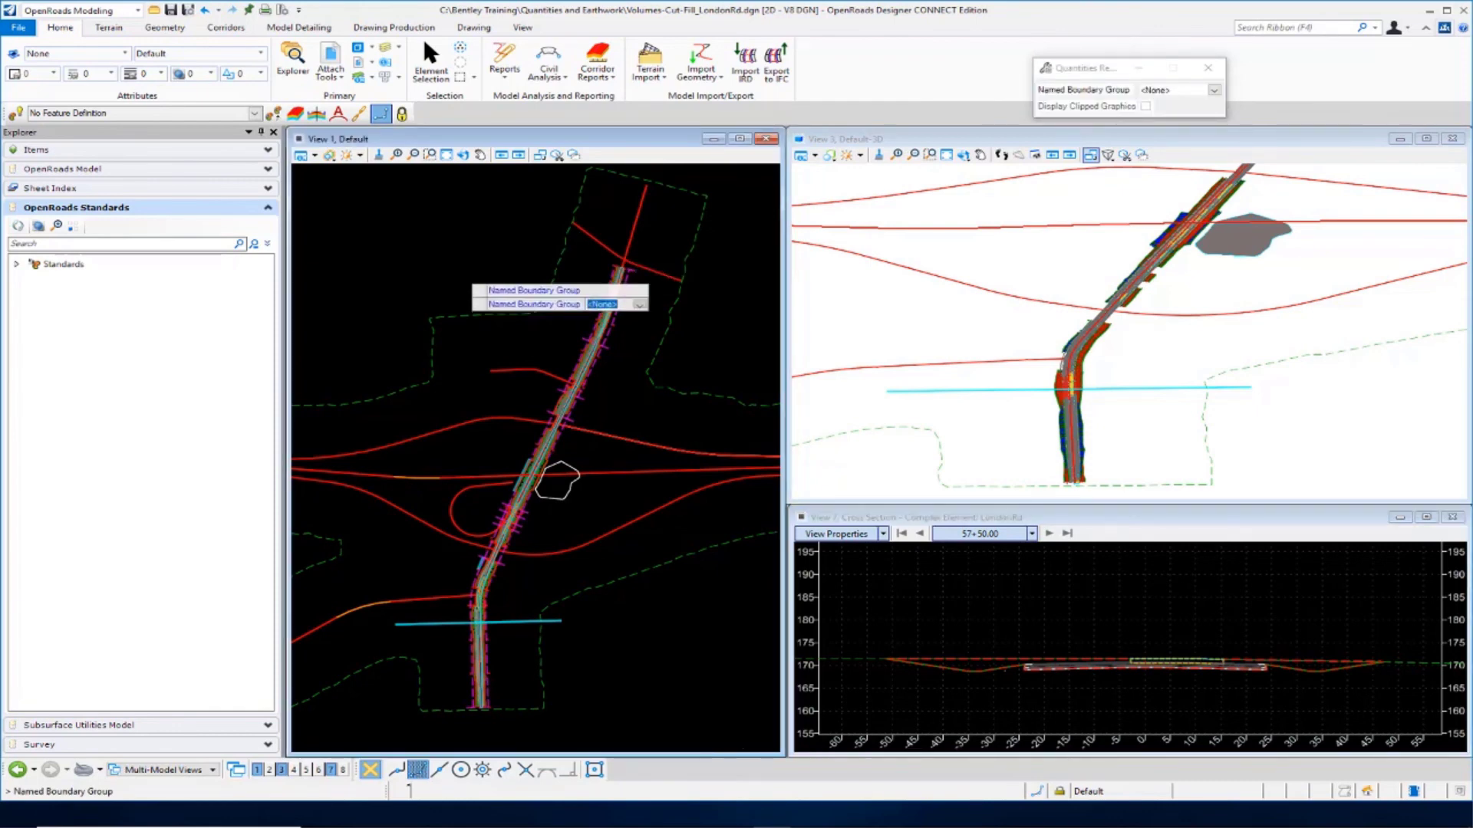
left_click(459, 273)
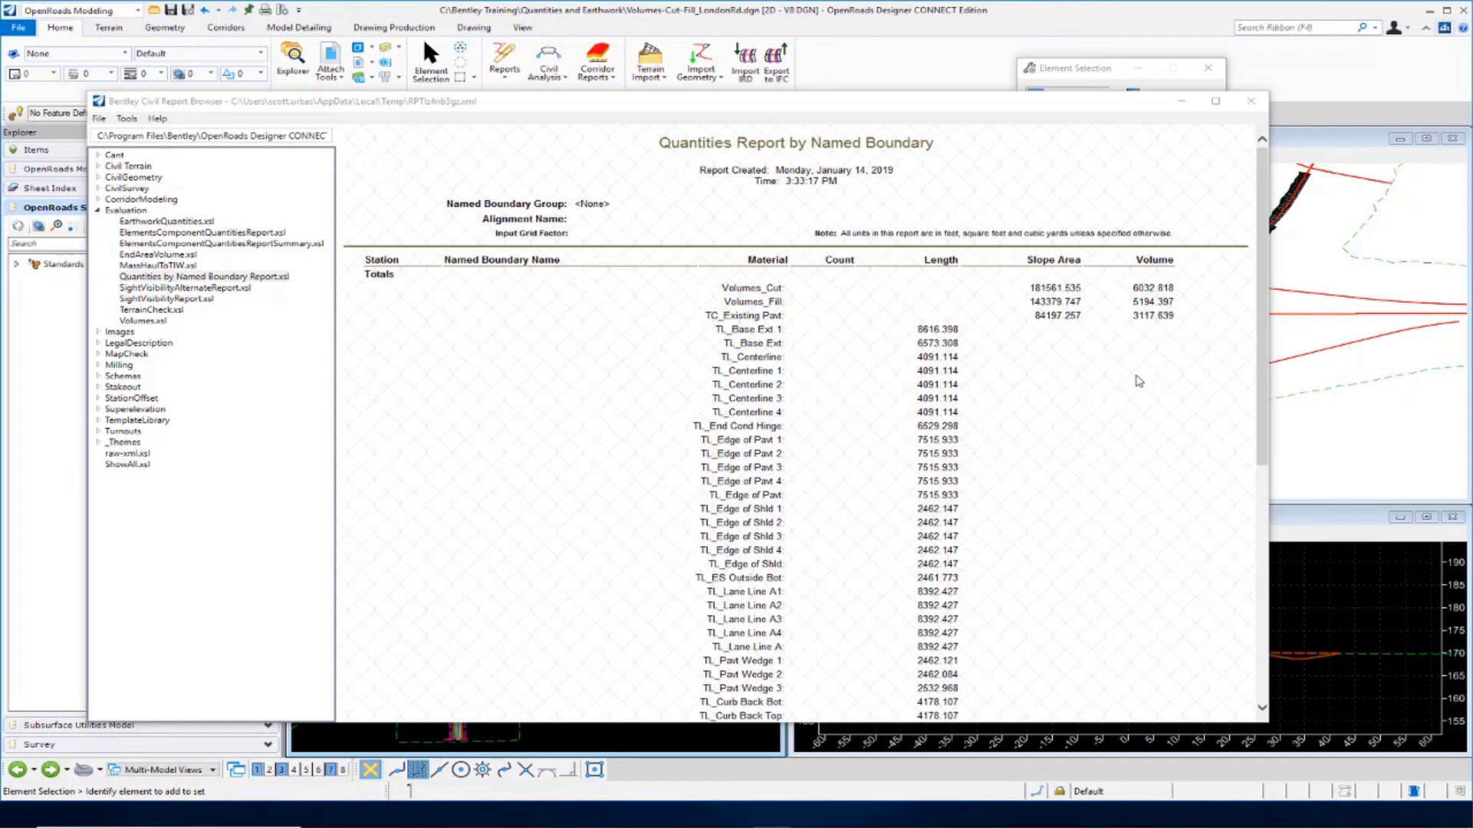
scroll(1139, 381, "down", 10)
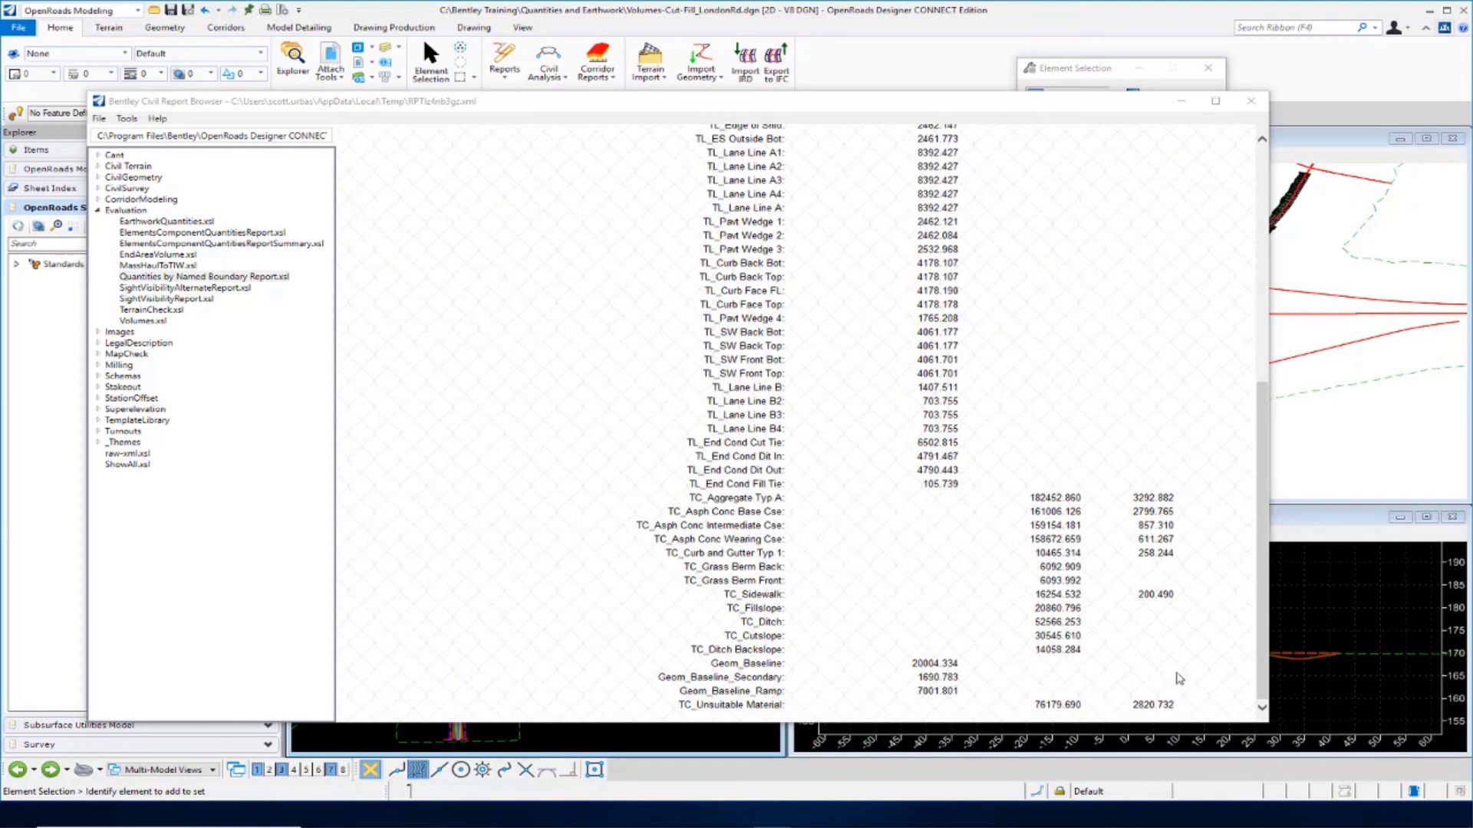
scroll(1177, 675, "up", 6)
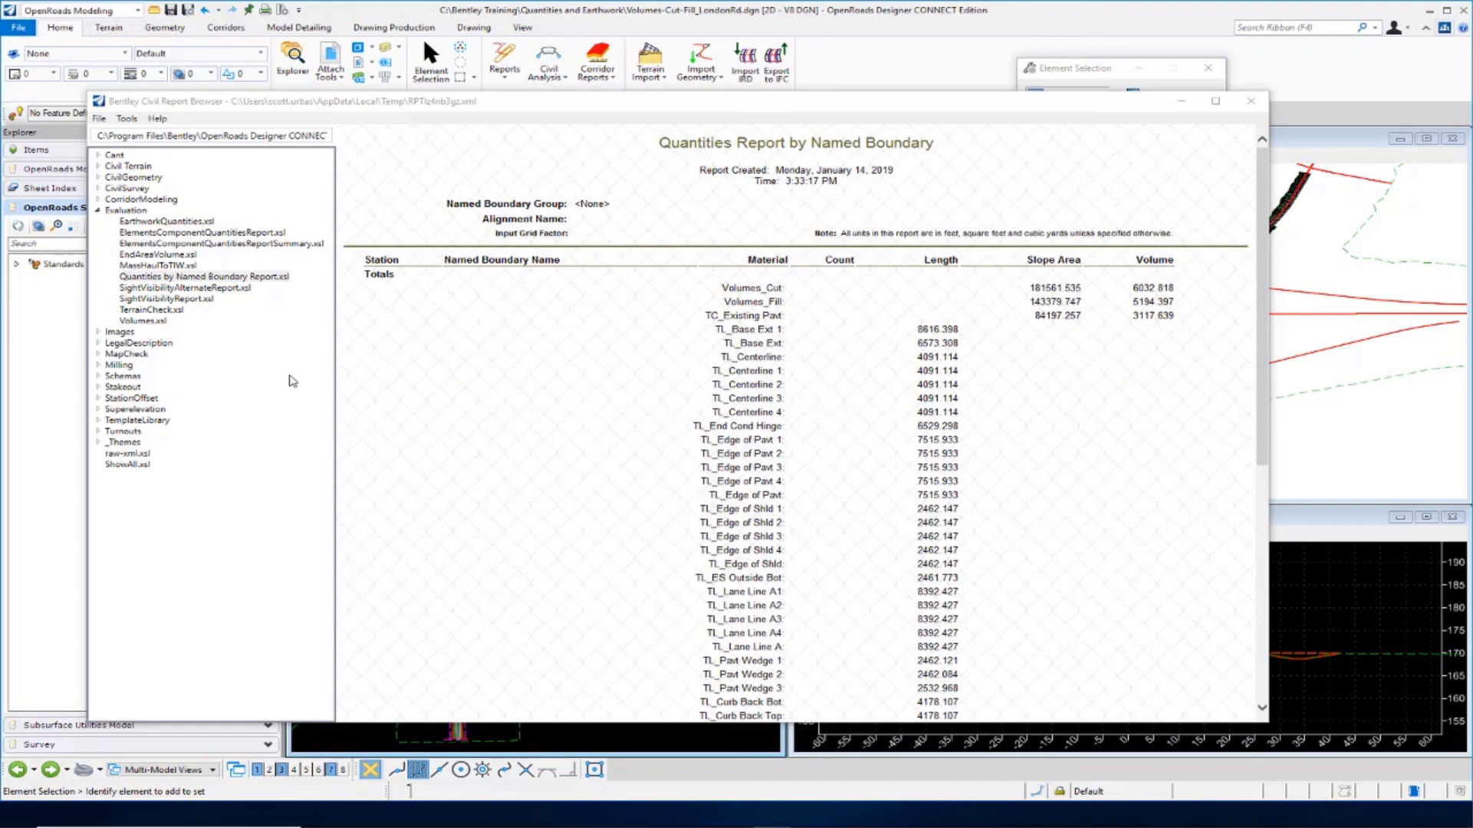
left_click(156, 327)
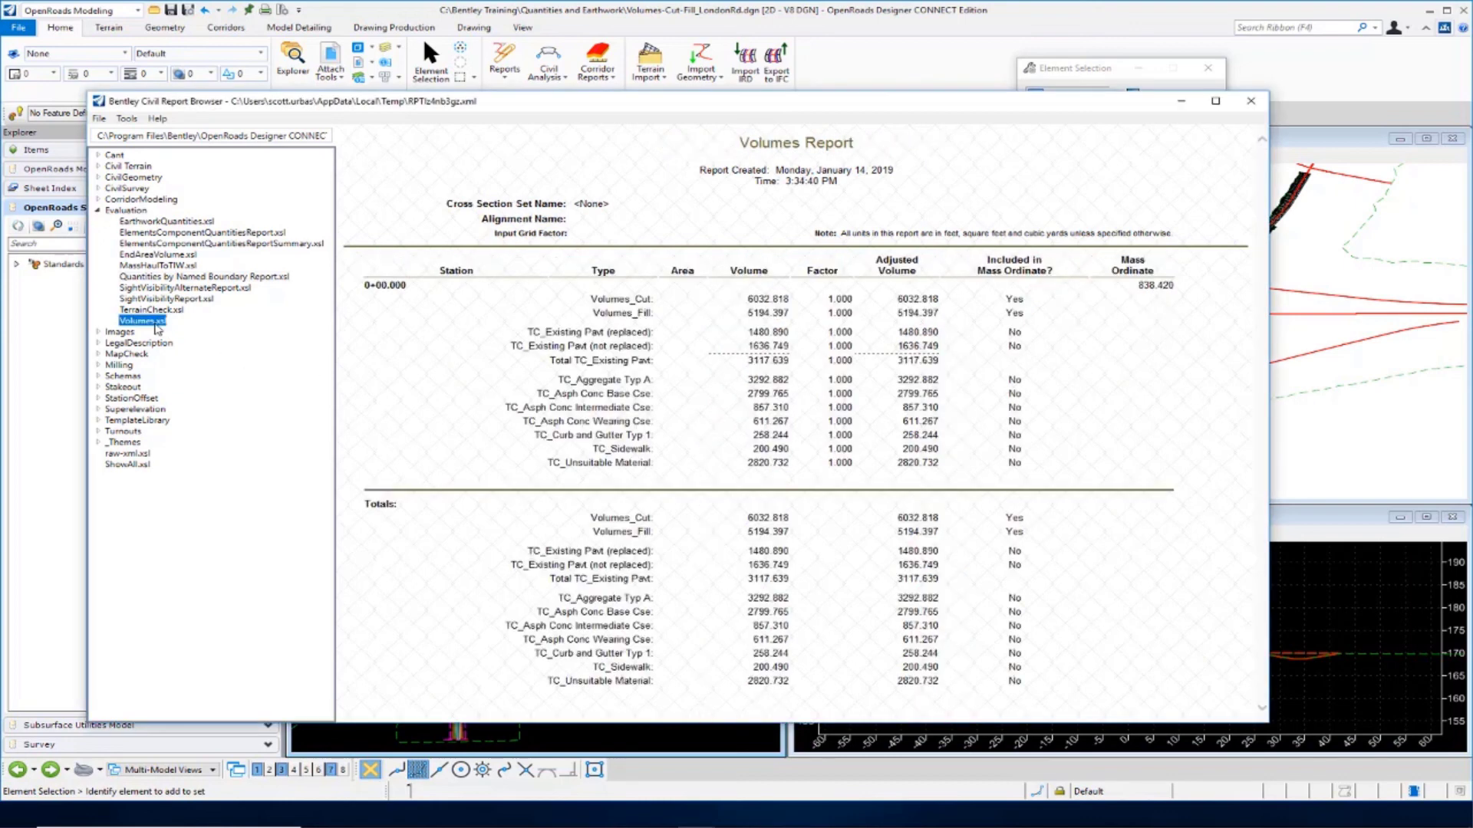